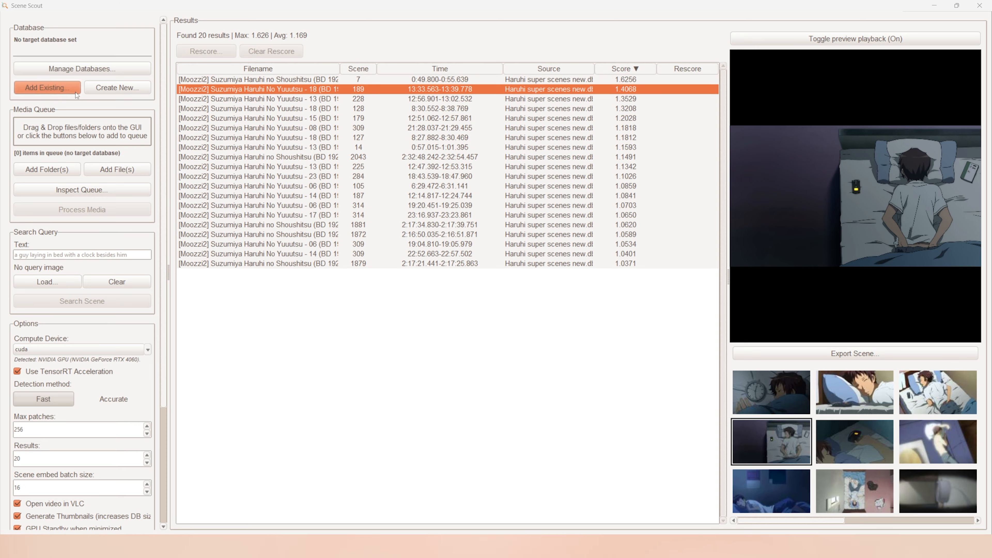
# Start creating a new database and set its save location to E:\Anime\Record of Lodoss War
pyautogui.click(124, 91)
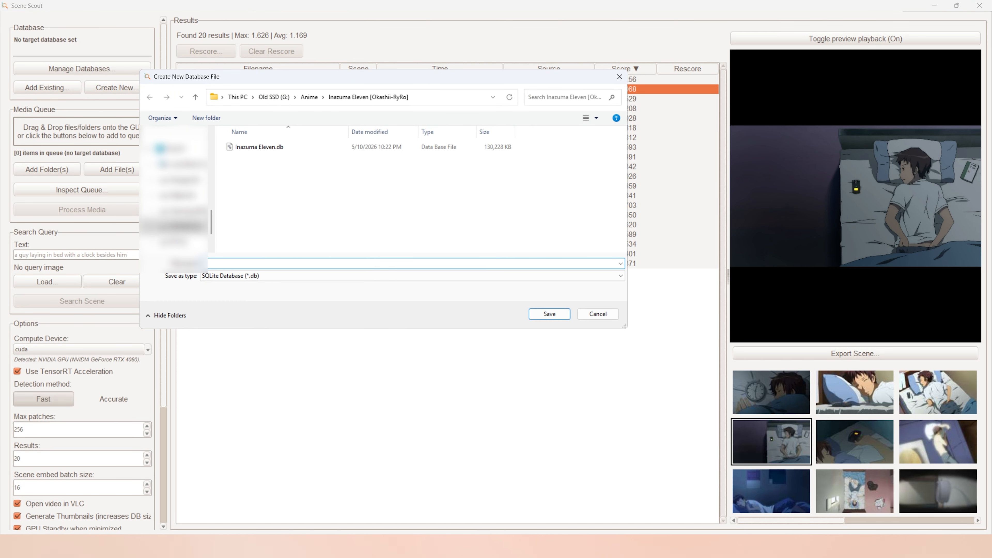
pyautogui.moveTo(381, 507)
pyautogui.click(290, 494)
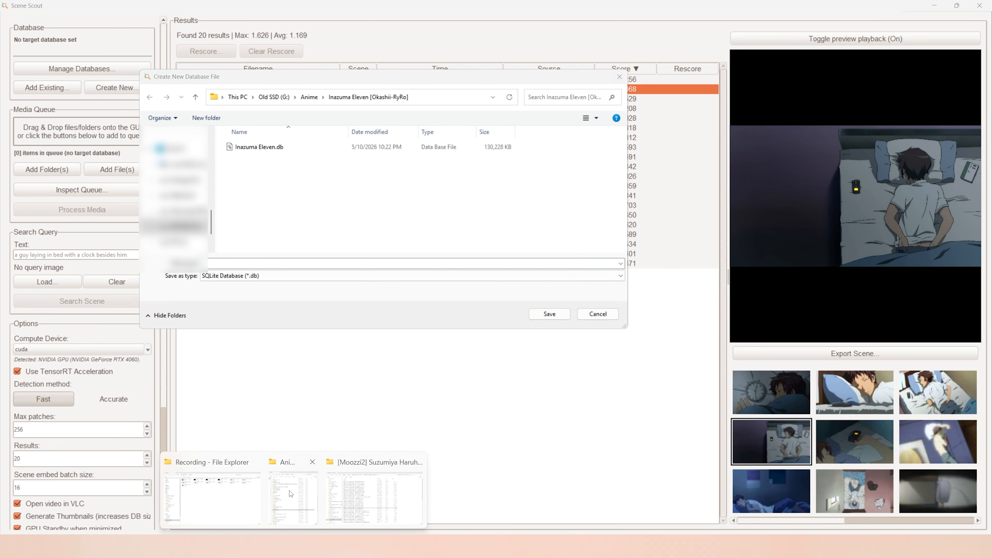
pyautogui.doubleClick(674, 390)
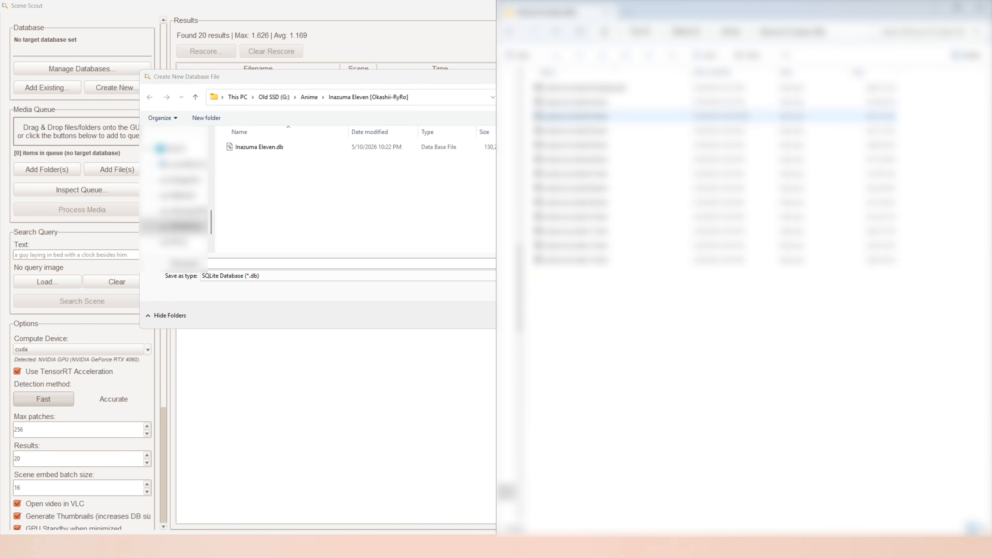
pyautogui.click(846, 35)
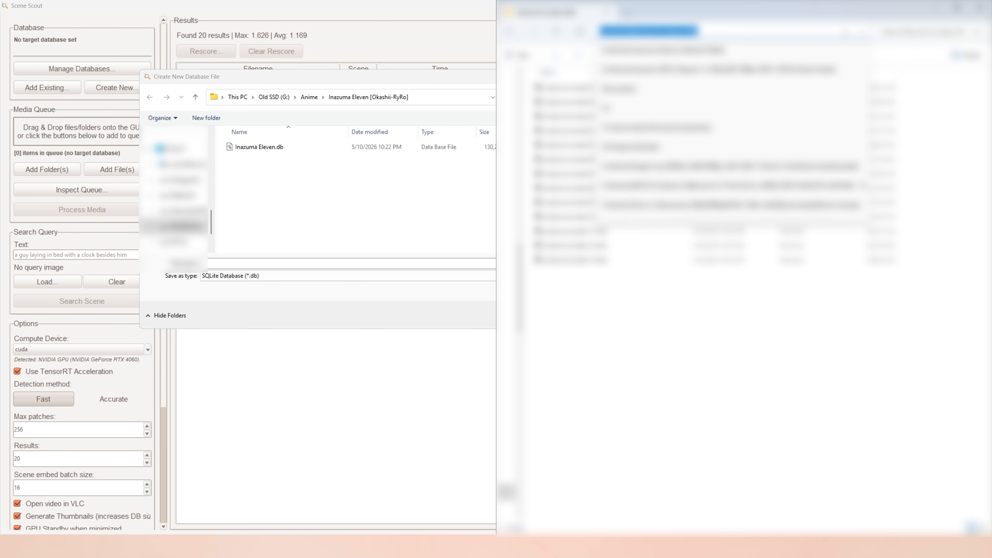
pyautogui.click(446, 82)
pyautogui.click(445, 97)
pyautogui.write('E:\\Anime\\Record of Lodoss War')
pyautogui.press('Return')
# Name the new database file Record of Lodoss War Scenes and save it
pyautogui.click(339, 280)
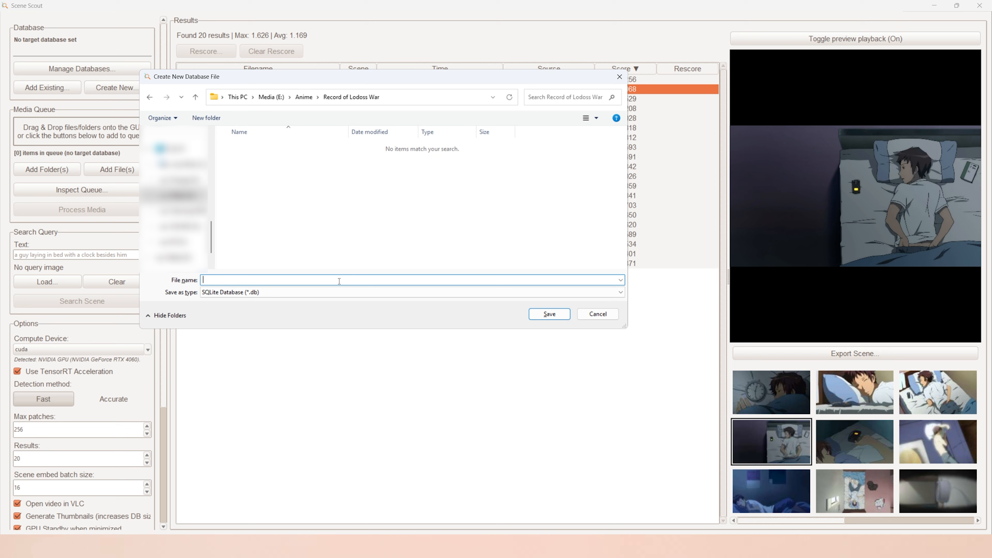
pyautogui.write('Recor')
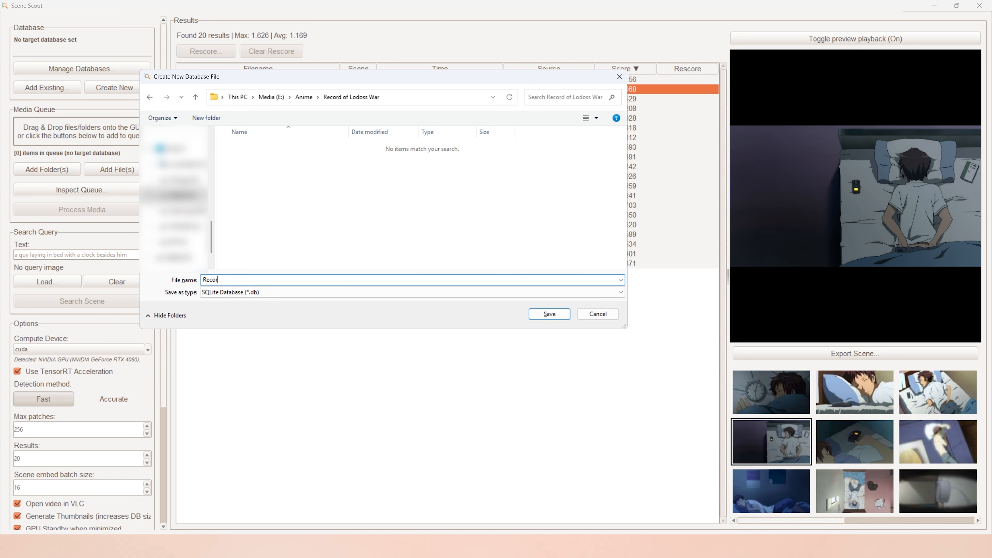
pyautogui.write('d of')
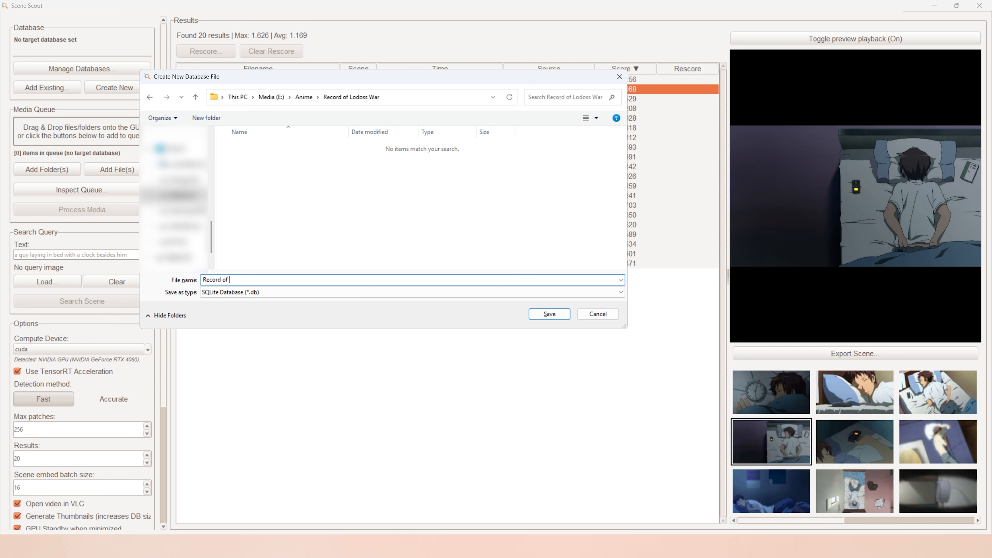
pyautogui.write(' Lodoss W')
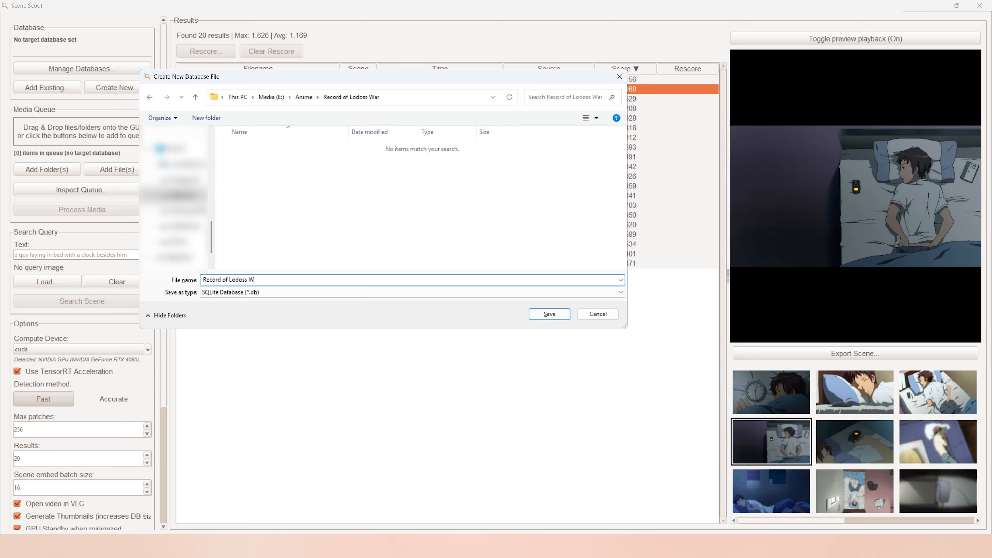
pyautogui.write('ar Scenes')
pyautogui.press('Return')
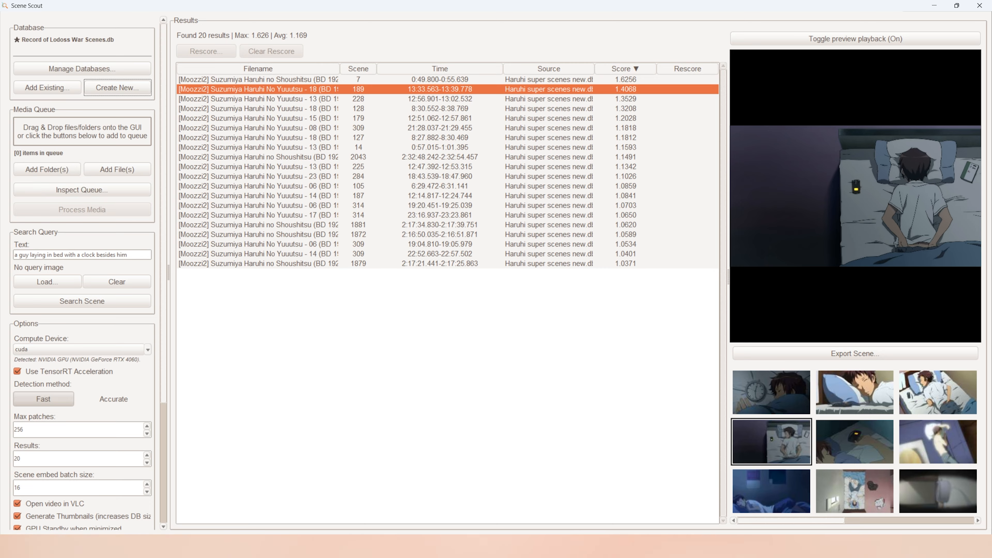
# Add the Record of Lodoss War folder from File Explorer to the media queue
pyautogui.moveTo(294, 546)
pyautogui.click(299, 488)
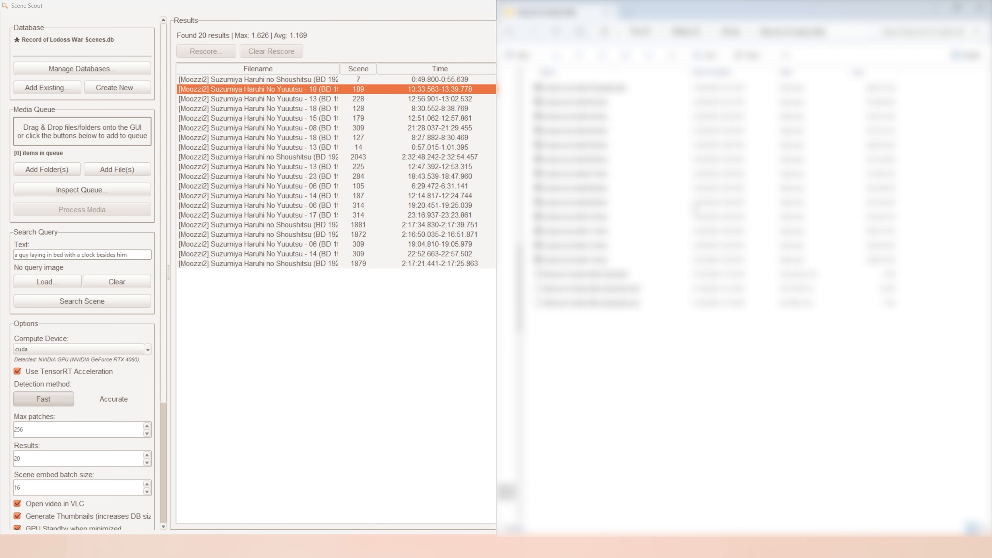
pyautogui.click(557, 34)
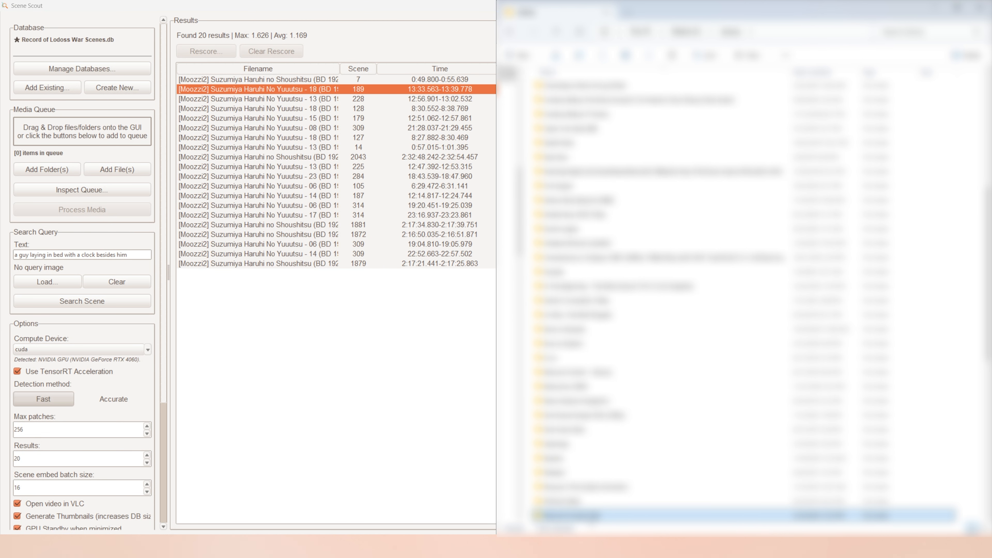
pyautogui.moveTo(570, 516); pyautogui.dragTo(281, 343)
pyautogui.click(261, 325)
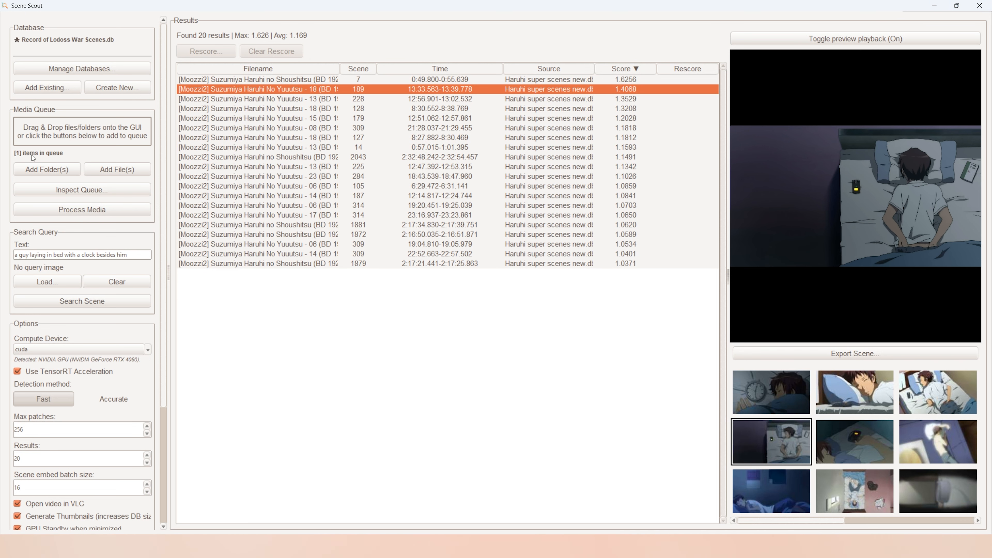
# Inspect the media queue, switch the Record of Lodoss War folder's recursive setting off and back on, and close the queue manager
pyautogui.click(112, 191)
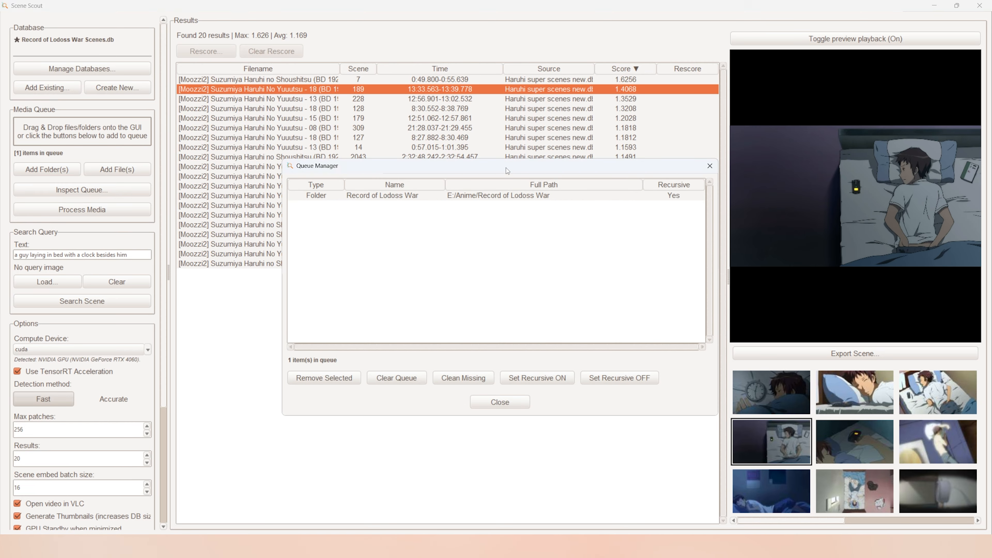
pyautogui.moveTo(506, 168); pyautogui.dragTo(475, 178)
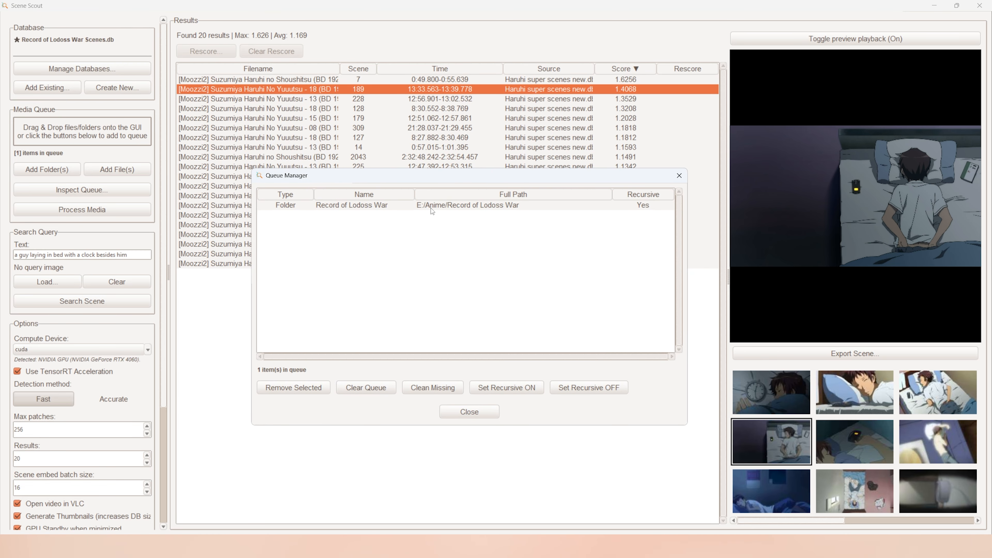
pyautogui.doubleClick(654, 211)
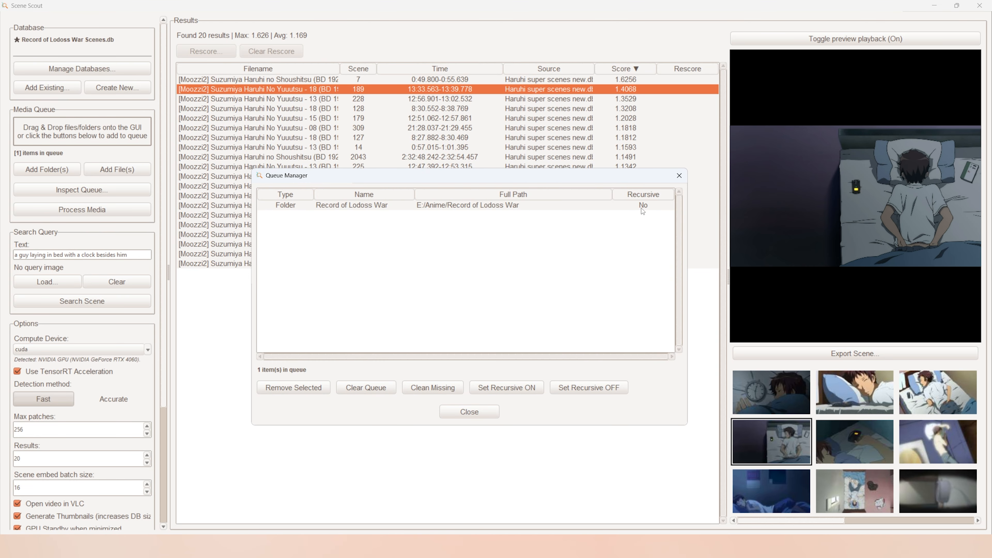
pyautogui.click(643, 211)
pyautogui.doubleClick(643, 210)
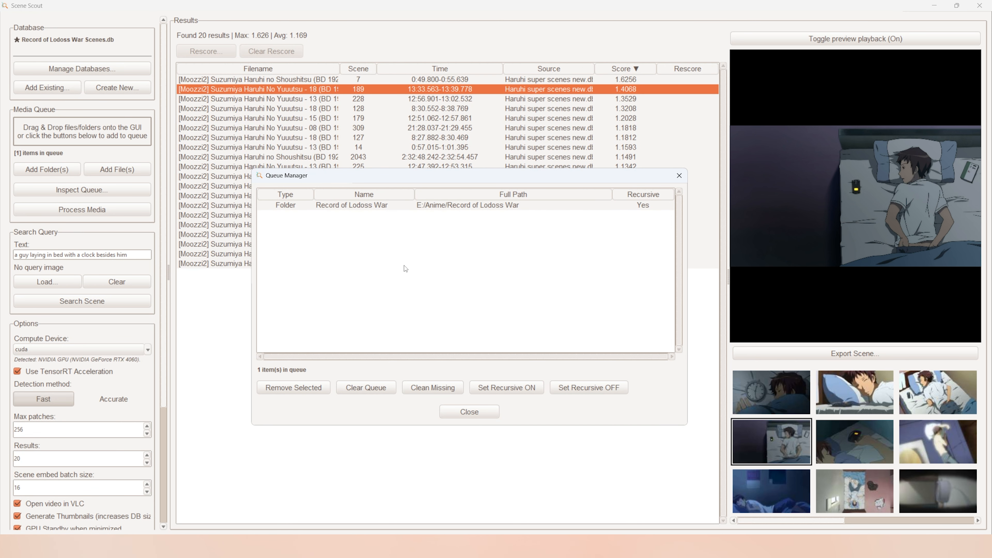
pyautogui.click(478, 409)
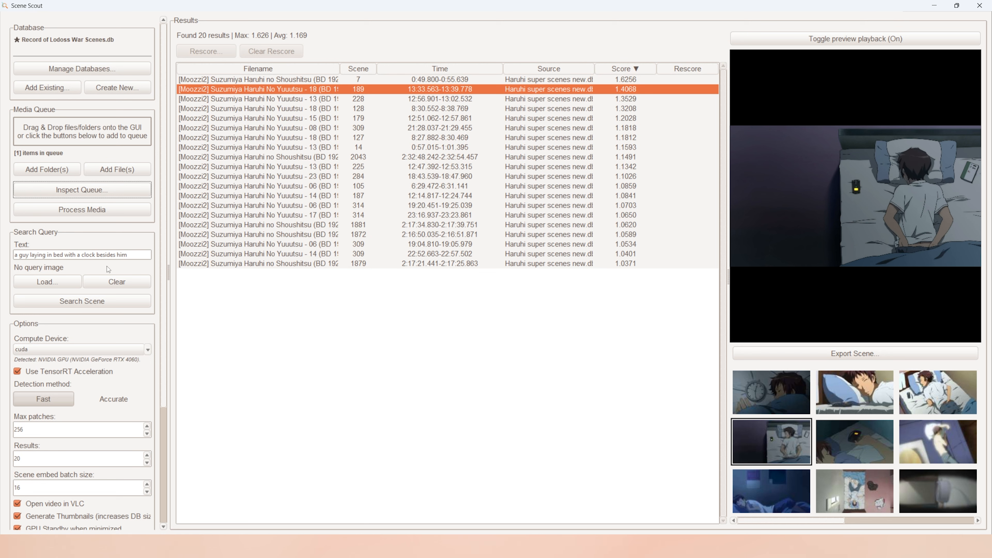
# Switch the detection method to Accurate and back to Fast
pyautogui.scroll(-3, 156, 259)
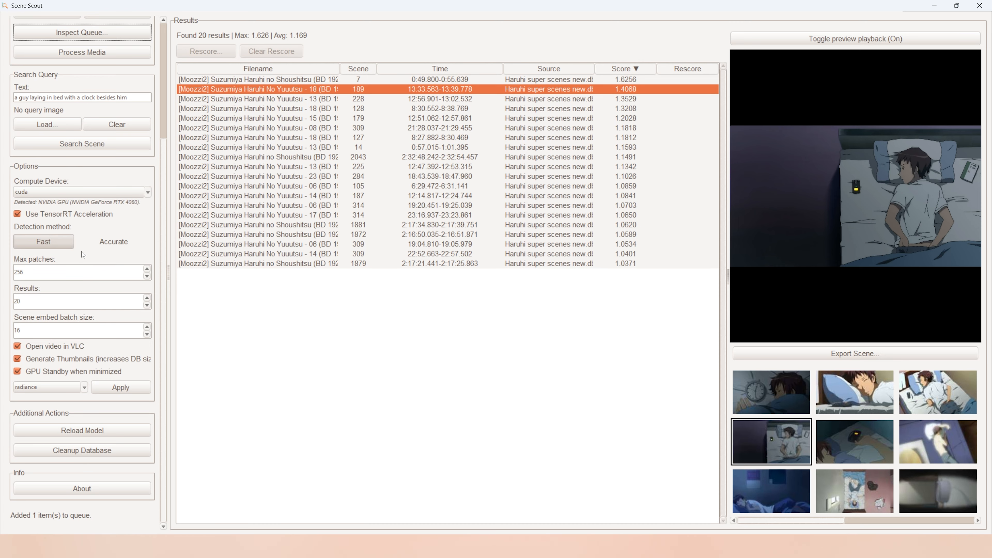
pyautogui.click(103, 242)
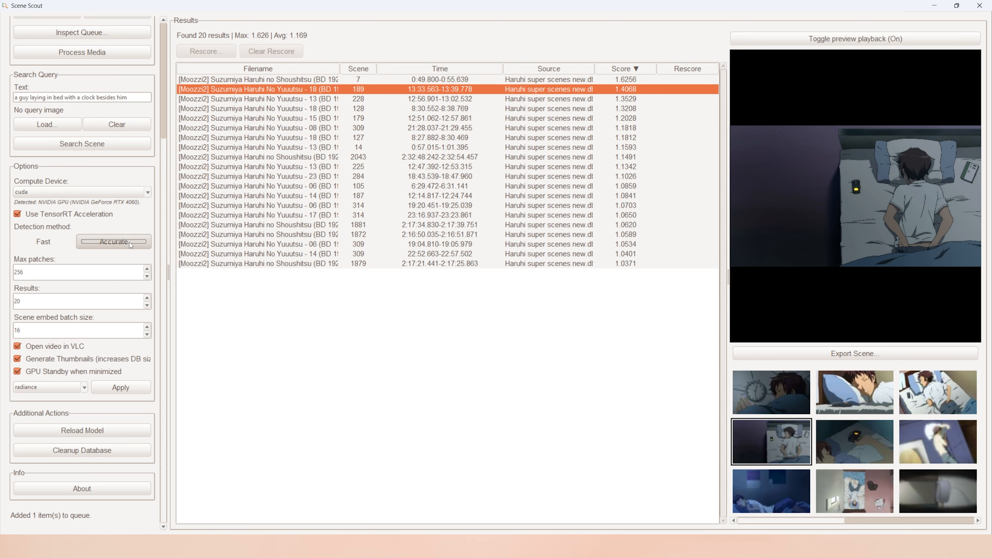
pyautogui.click(53, 242)
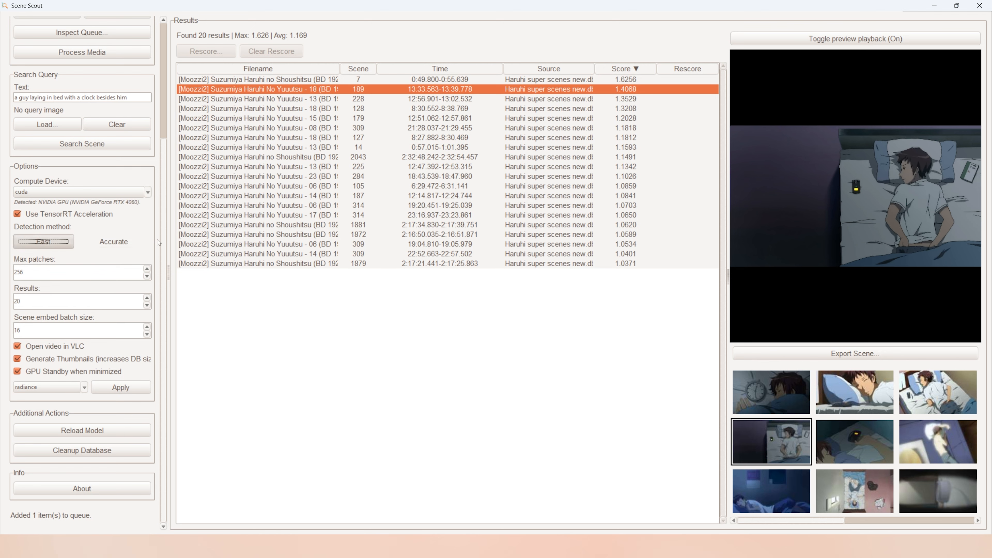
pyautogui.scroll(4, 158, 238)
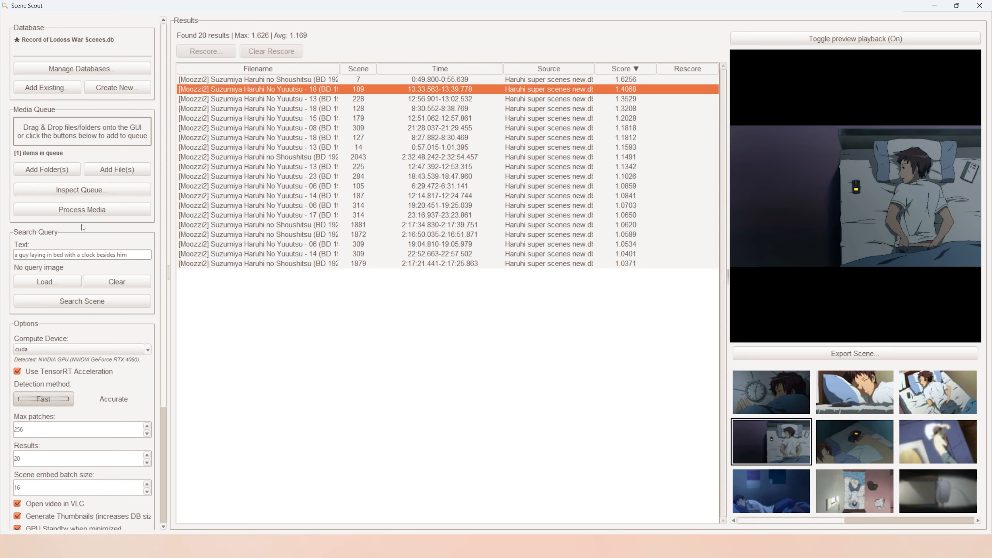
# Process the queued media and bring up the terminal window to follow the indexing progress
pyautogui.click(80, 214)
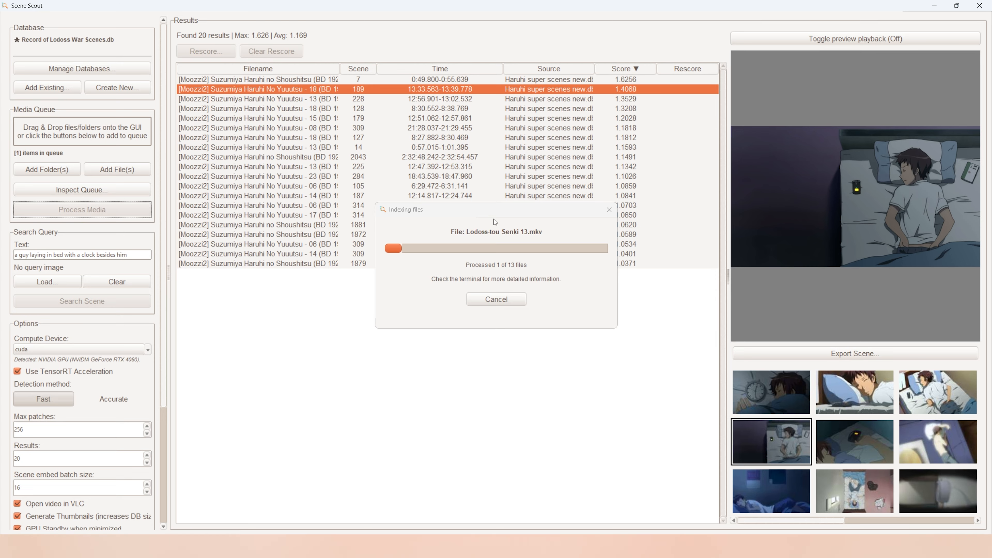
pyautogui.moveTo(500, 211); pyautogui.dragTo(475, 207)
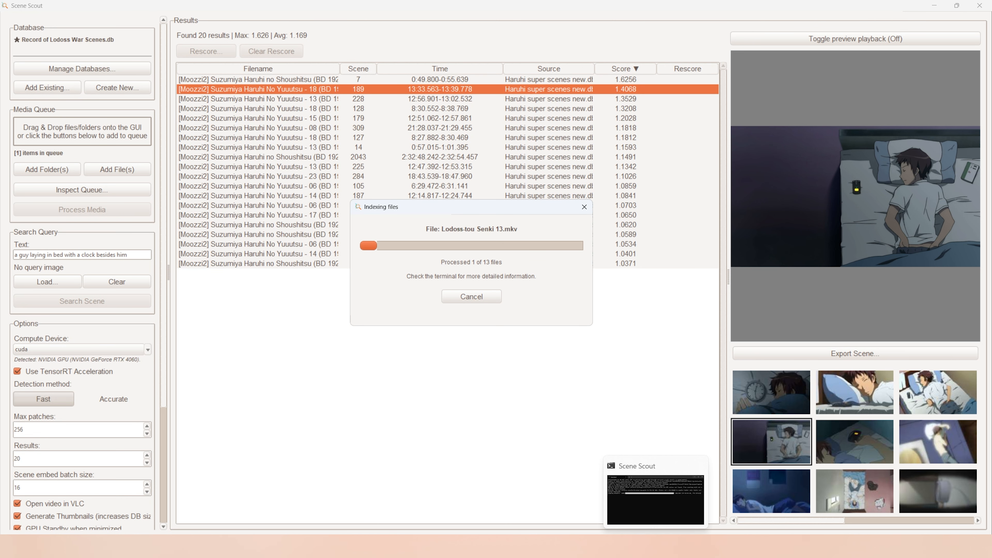
pyautogui.click(663, 532)
pyautogui.moveTo(588, 199); pyautogui.dragTo(476, 70)
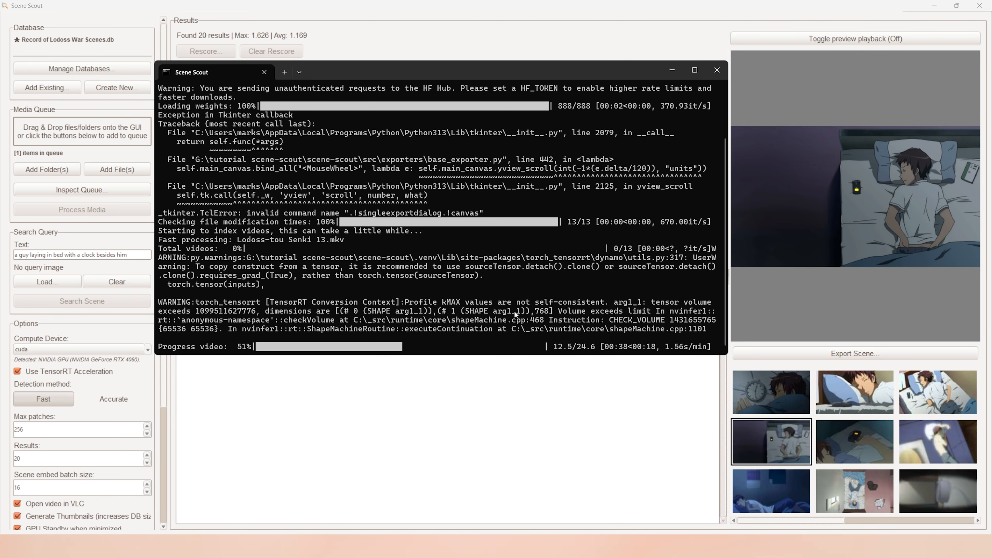
pyautogui.moveTo(396, 69); pyautogui.dragTo(442, 134)
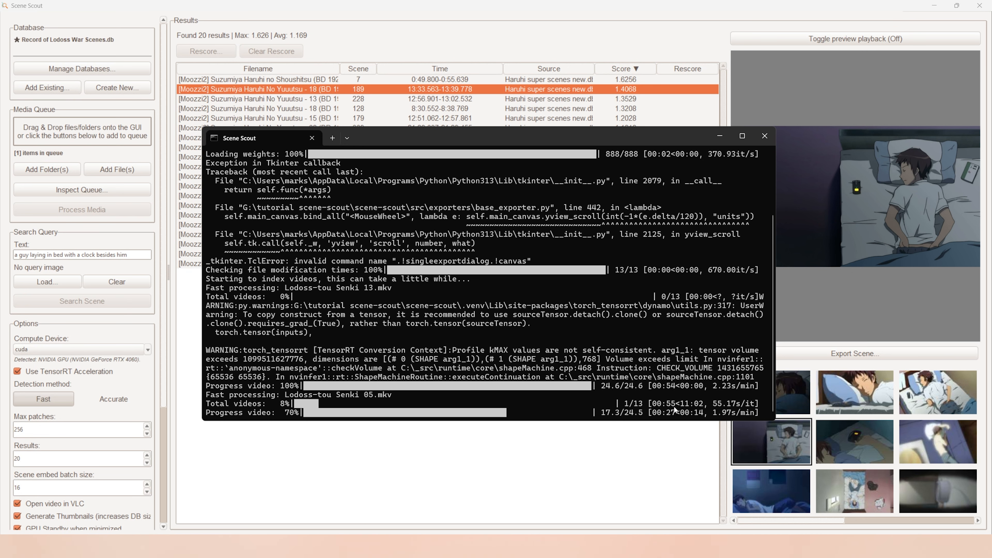
pyautogui.moveTo(572, 131)
pyautogui.mouseDown()
pyautogui.moveTo(549, 302)
pyautogui.moveTo(560, 131)
pyautogui.mouseUp()
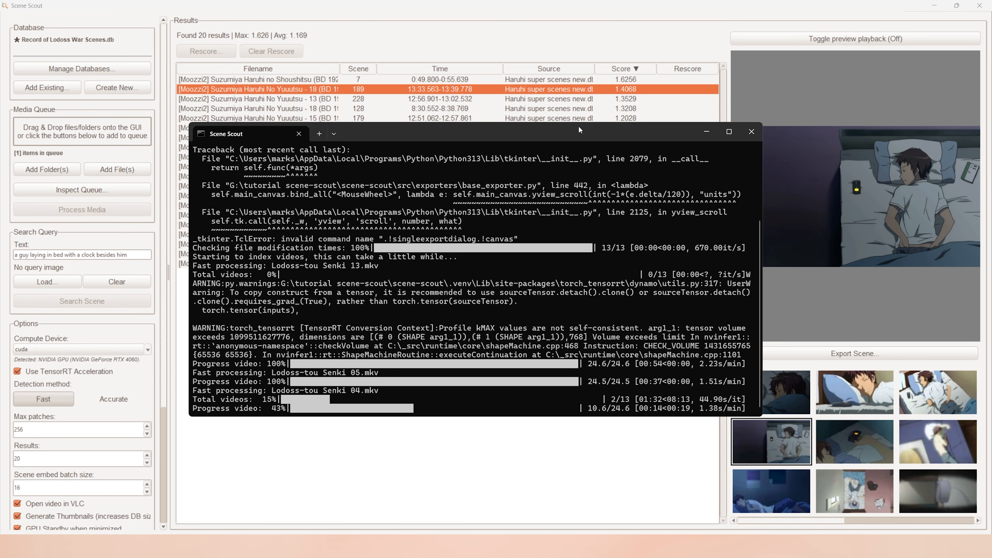
# Cancel the running indexing job, dismiss the notice and bring the terminal log back into view
pyautogui.moveTo(578, 126); pyautogui.dragTo(763, 262)
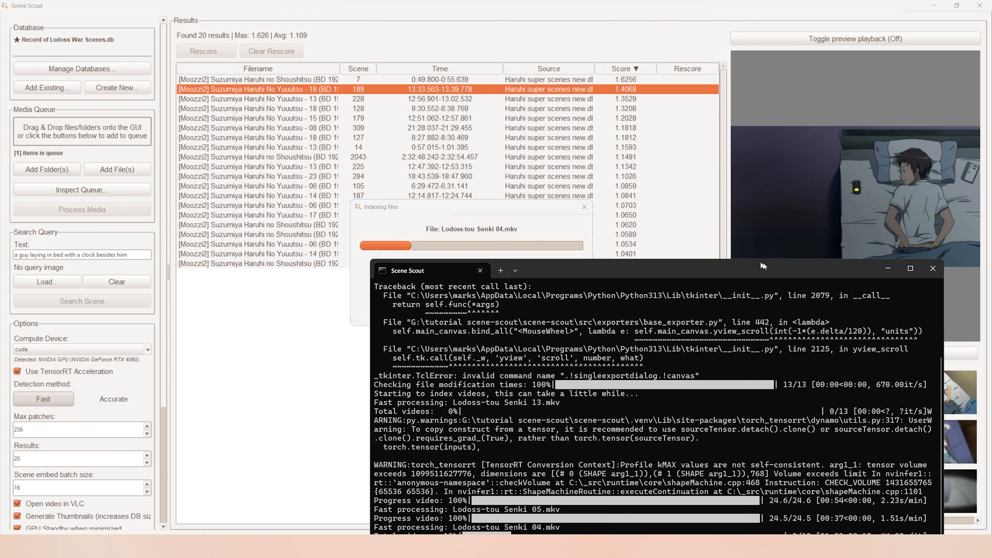
pyautogui.moveTo(525, 209); pyautogui.dragTo(399, 114)
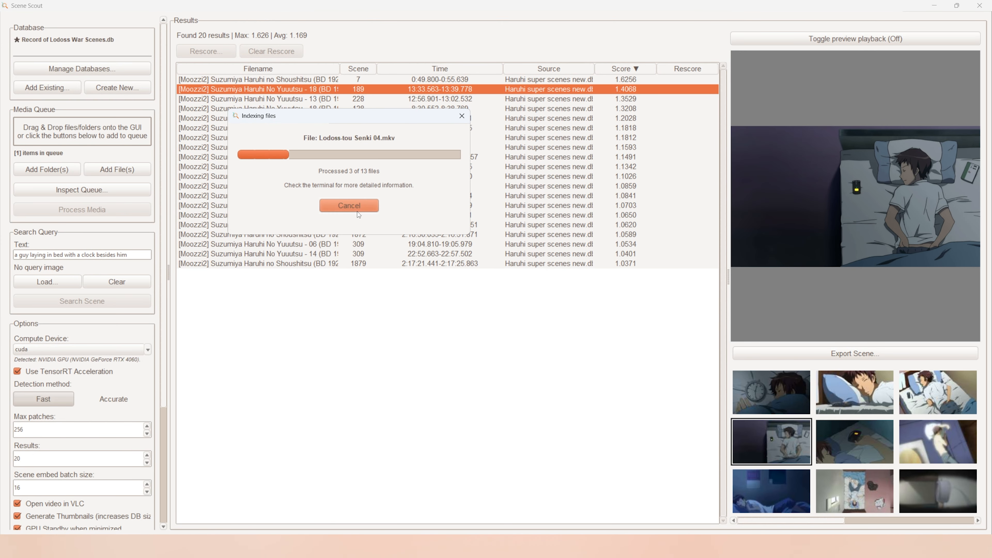
pyautogui.click(349, 206)
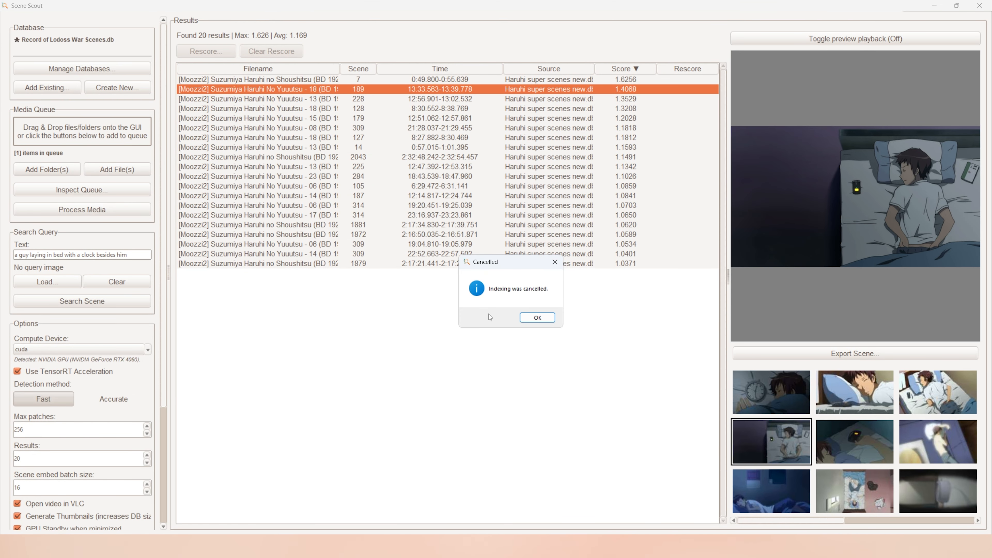
pyautogui.click(546, 320)
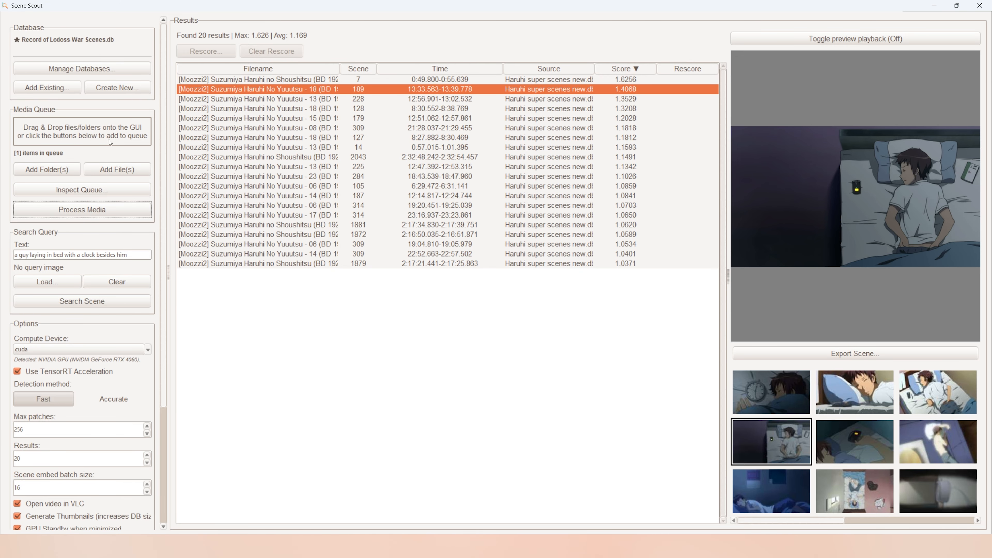
pyautogui.click(542, 546)
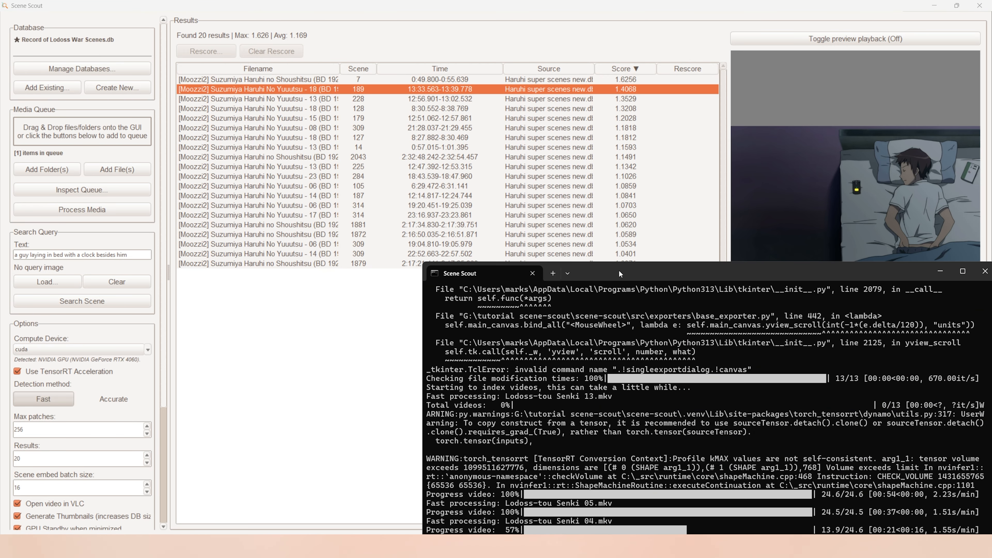
pyautogui.moveTo(619, 270); pyautogui.dragTo(416, 106)
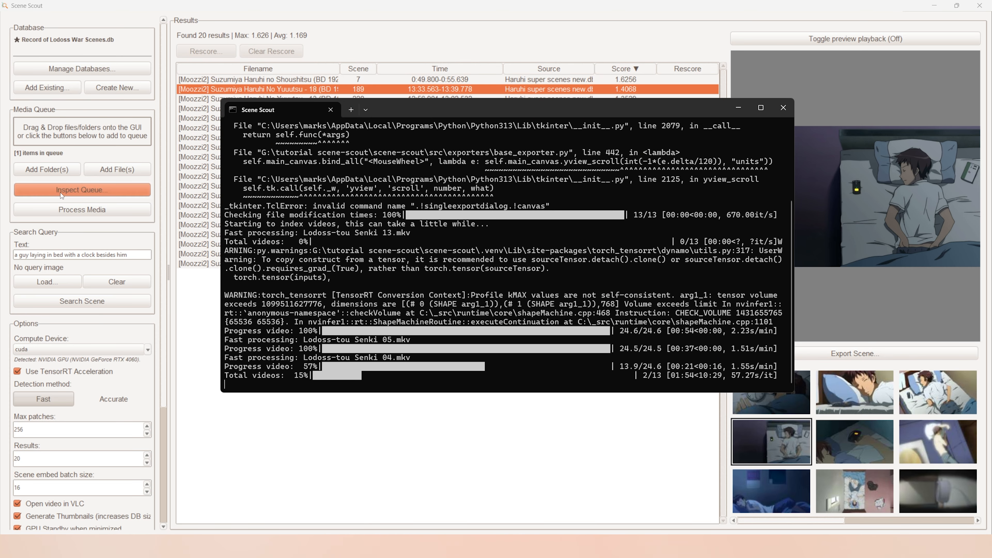
# Replace the text query with "guy with a sword" and search the indexed scenes
pyautogui.click(122, 255)
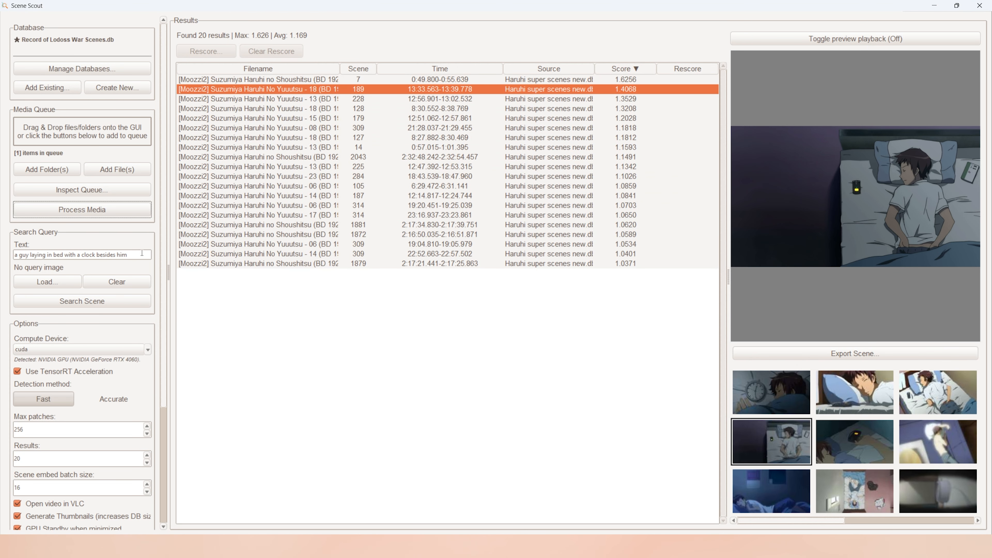
pyautogui.hotkey('ctrl', 'a')
pyautogui.press('BackSpace')
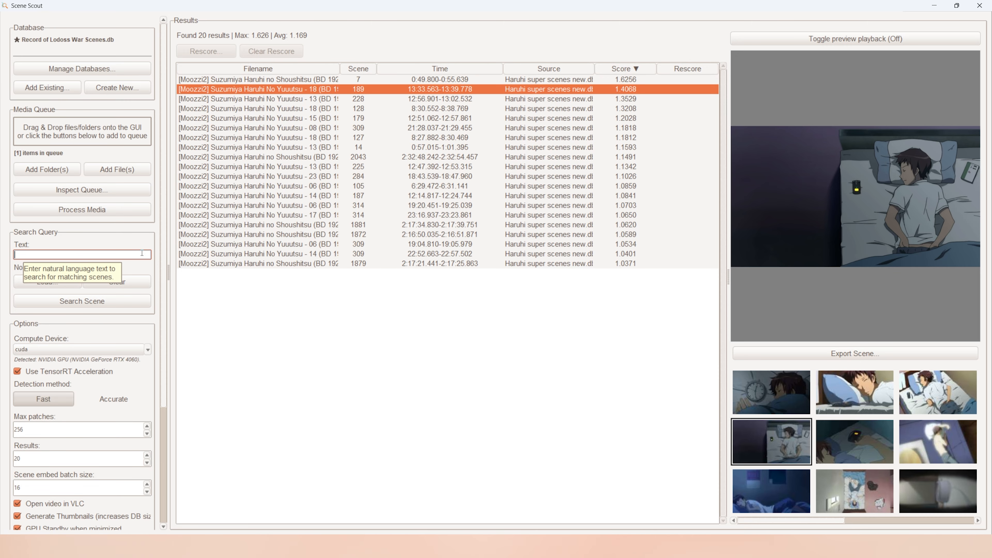
pyautogui.write('guy with a sword')
pyautogui.press('Return')
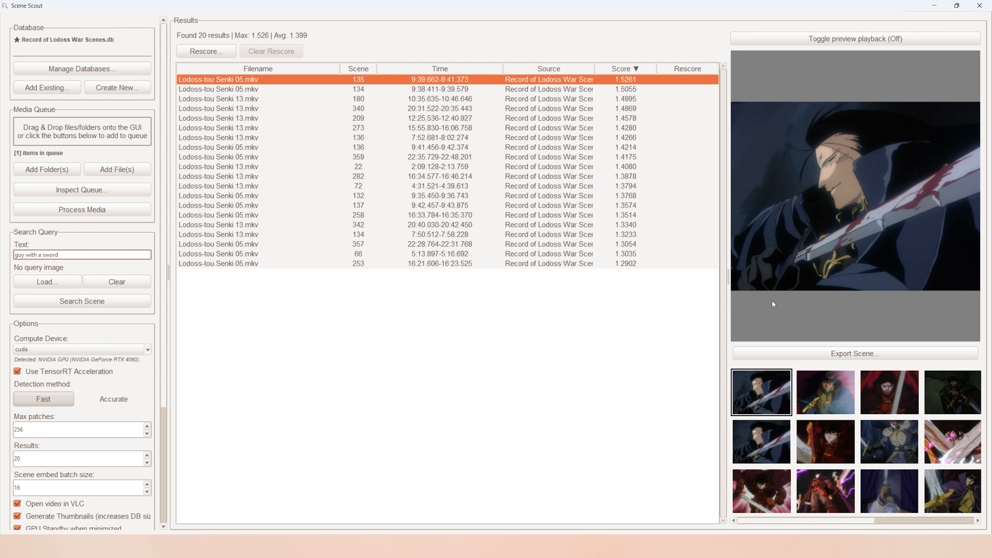
# Turn on preview playback and play the second result, scene 134 of Lodoss-tou Senki 05.mkv
pyautogui.click(815, 33)
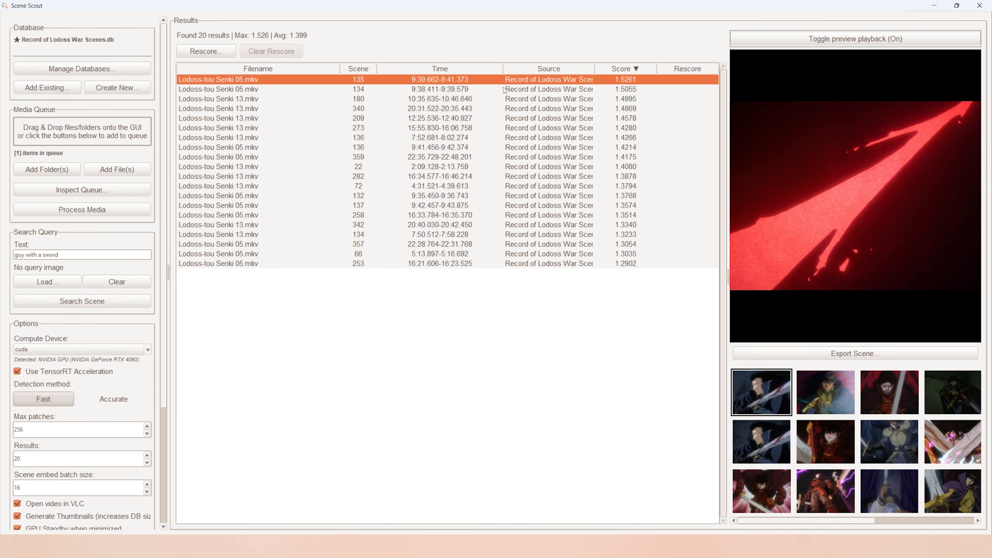
pyautogui.click(503, 90)
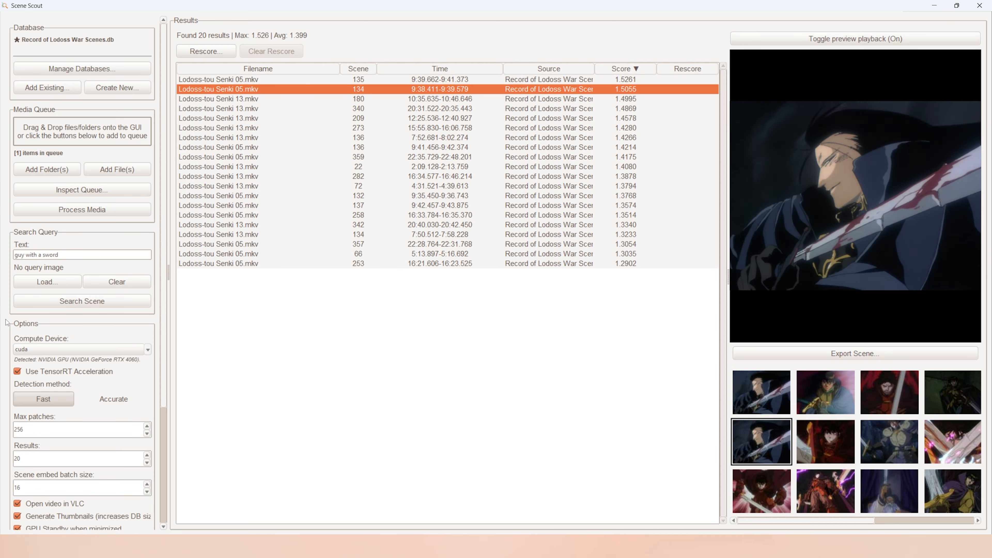
# Search the indexed scenes for "guy and elf girl on a horse" and preview scene 368 of Lodoss-tou Senki 13.mkv
pyautogui.tripleClick(85, 255)
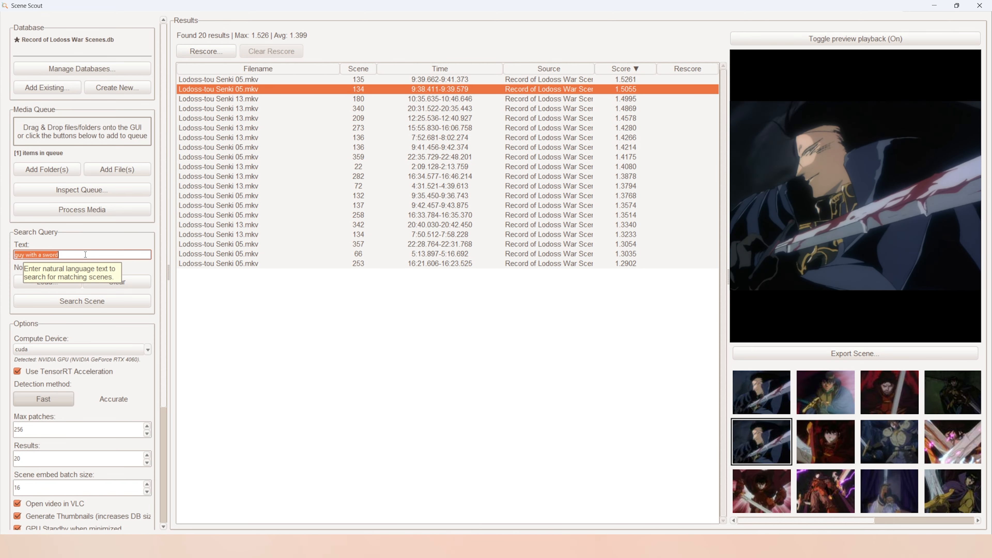
pyautogui.write('guy and elf girl ')
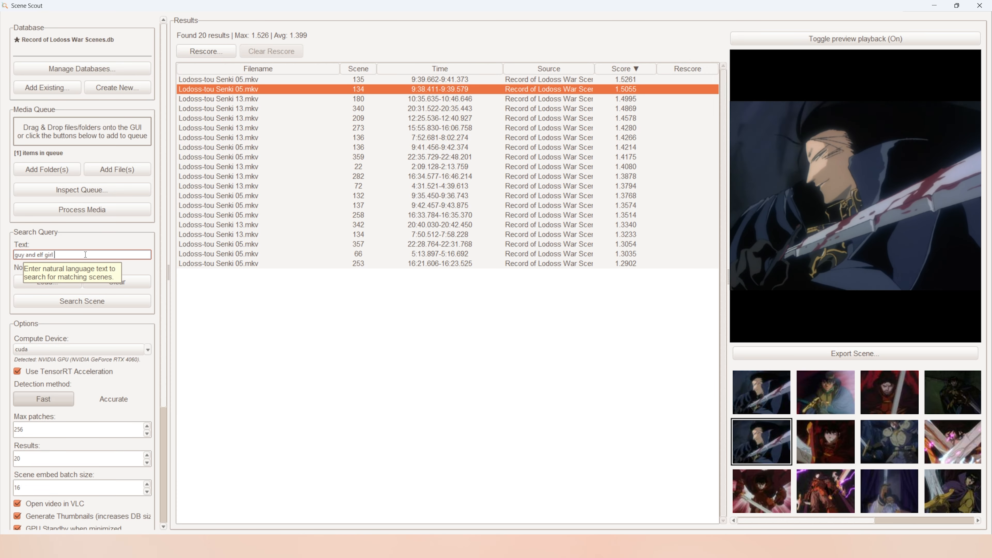
pyautogui.write('on a horse')
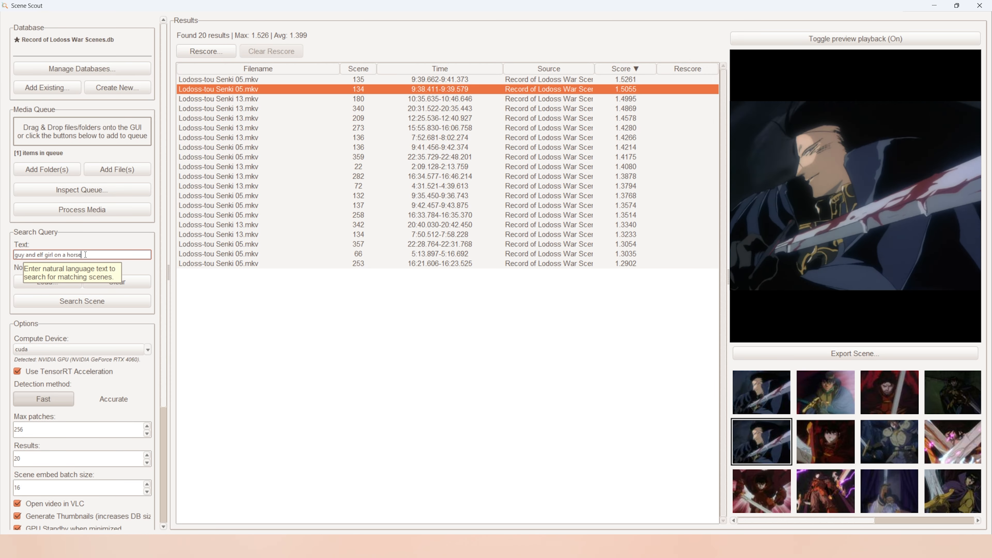
pyautogui.press('Return')
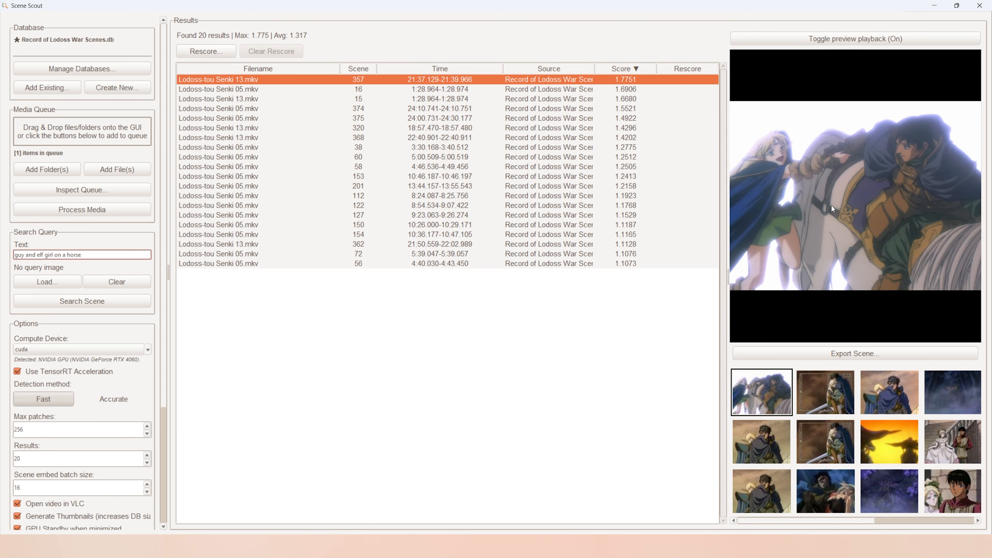
pyautogui.click(891, 402)
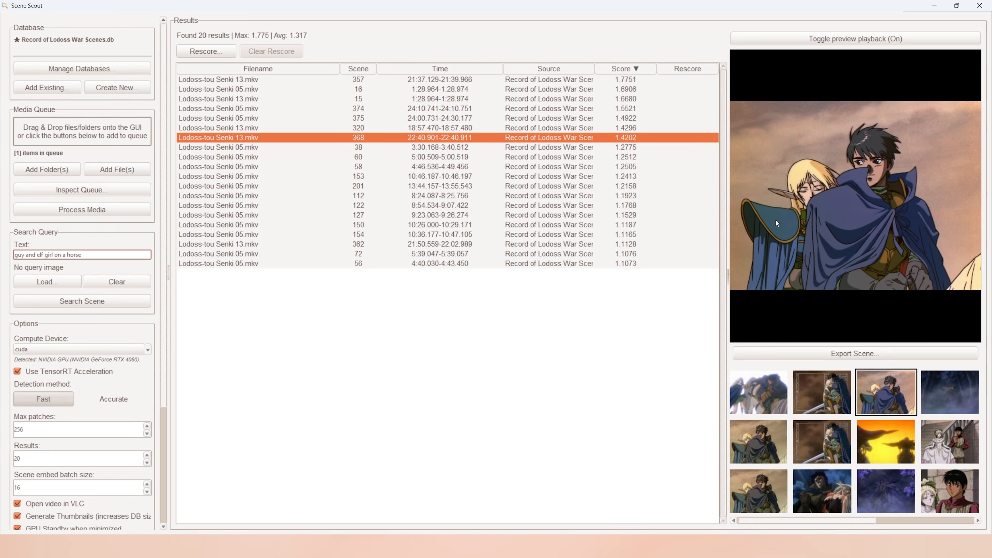
# Check the terminal log, process the queued media again and move the terminal window aside while following the indexing progress
pyautogui.hotkey('alt', 'Tab')
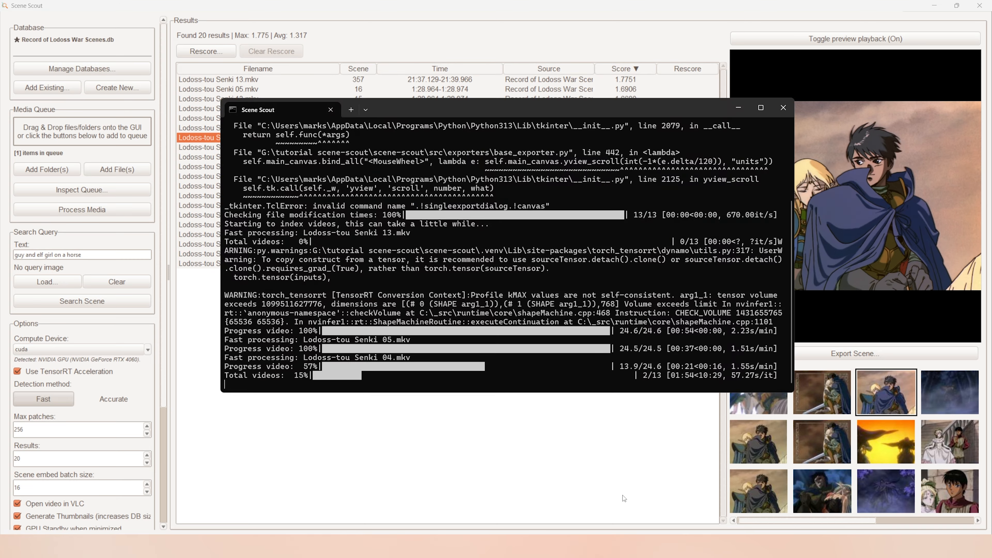
pyautogui.click(522, 438)
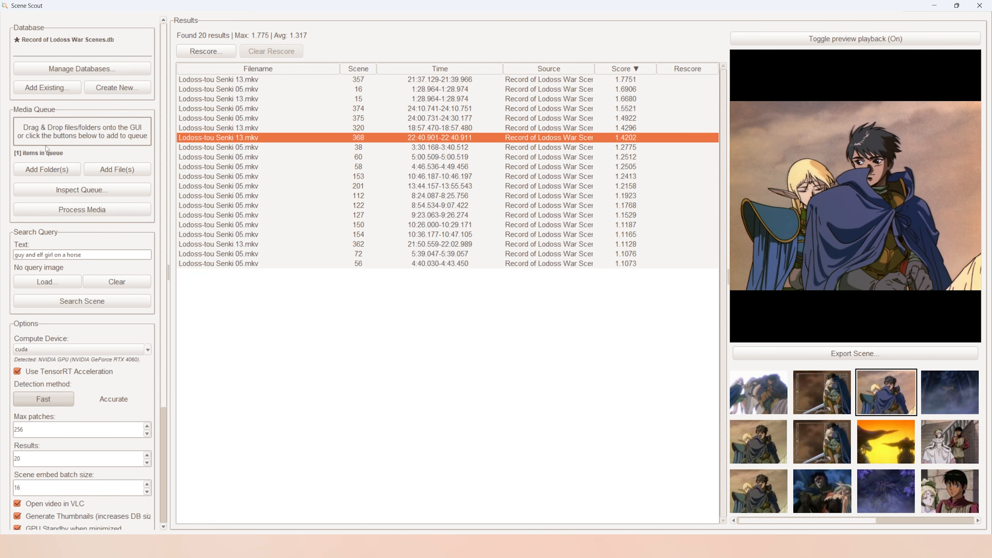
pyautogui.click(102, 211)
pyautogui.hotkey('alt', 'Tab')
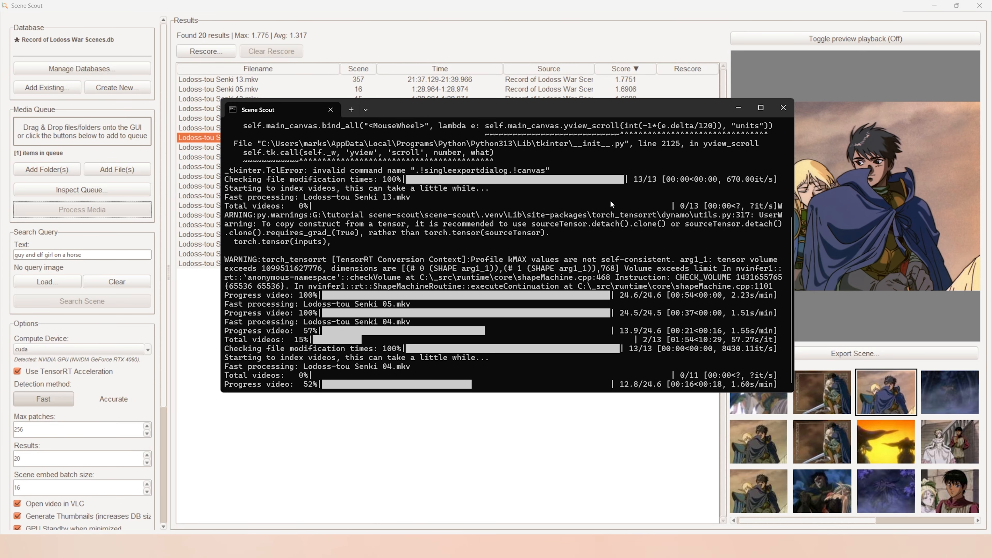
pyautogui.moveTo(580, 105); pyautogui.dragTo(704, 181)
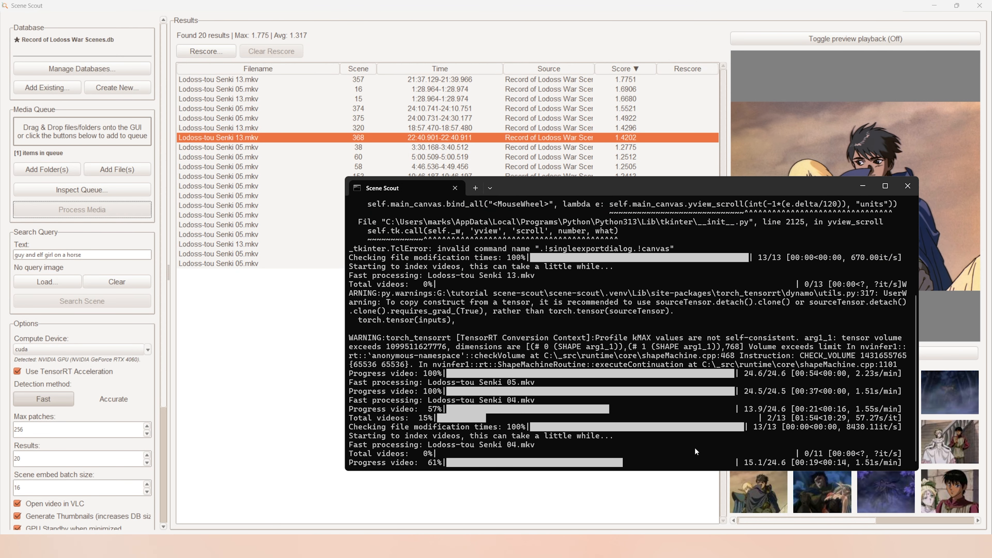
pyautogui.moveTo(600, 183); pyautogui.dragTo(666, 245)
# Move the indexing dialog, cancel the running indexing job and dismiss the cancellation notice
pyautogui.moveTo(521, 208); pyautogui.dragTo(504, 152)
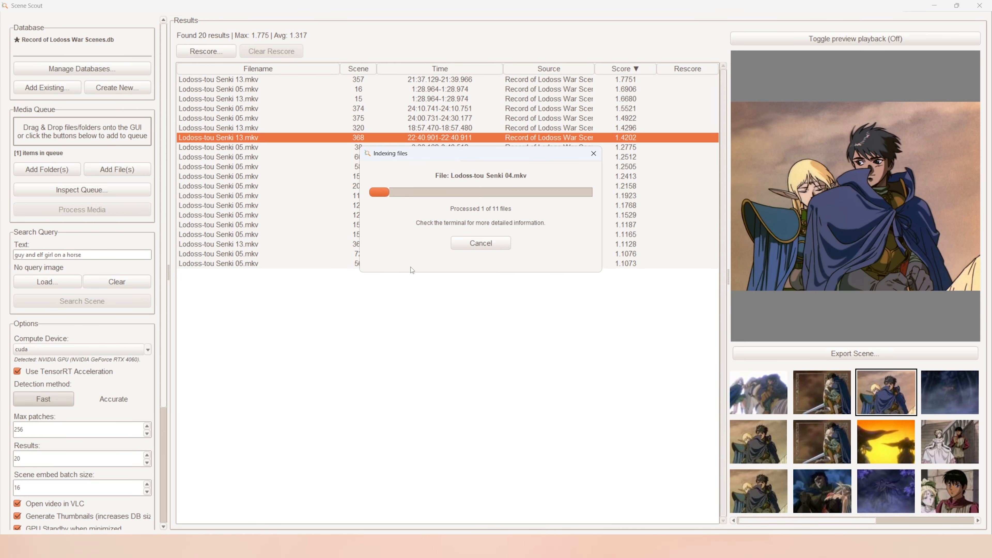
pyautogui.click(489, 247)
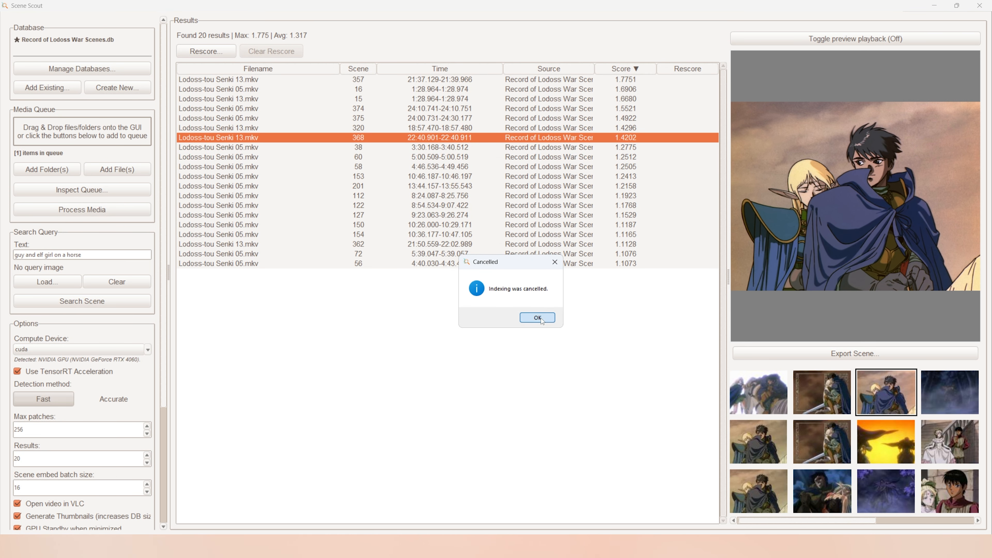
pyautogui.click(531, 317)
# Open the database manager, examine the scene, video and image counts of the Record of Lodoss War database, and close it
pyautogui.click(68, 68)
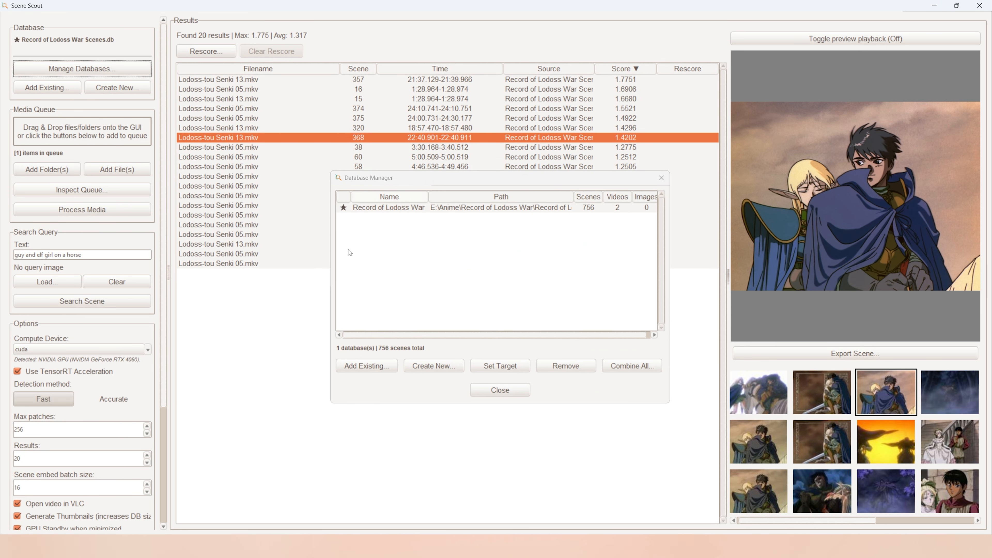
pyautogui.moveTo(471, 335); pyautogui.dragTo(522, 323)
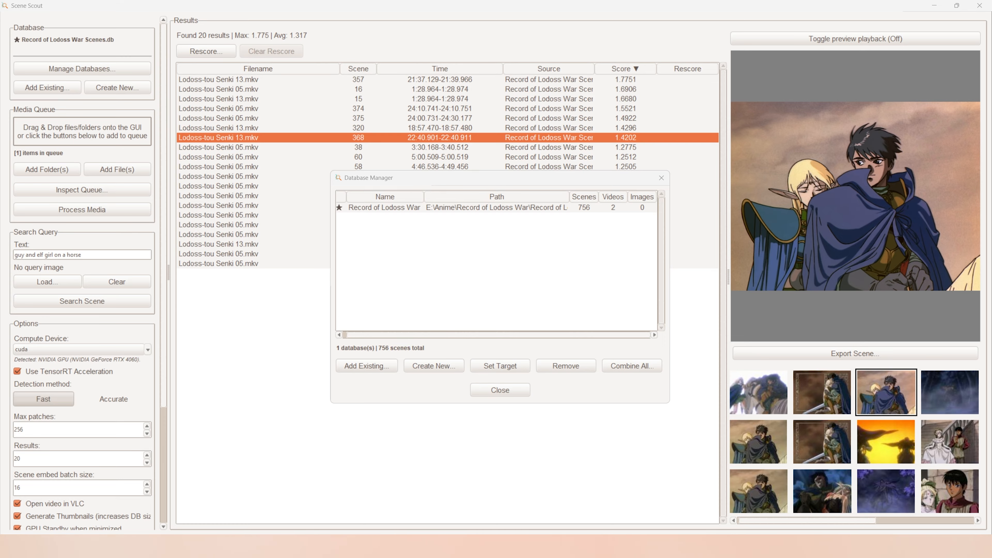
pyautogui.click(661, 178)
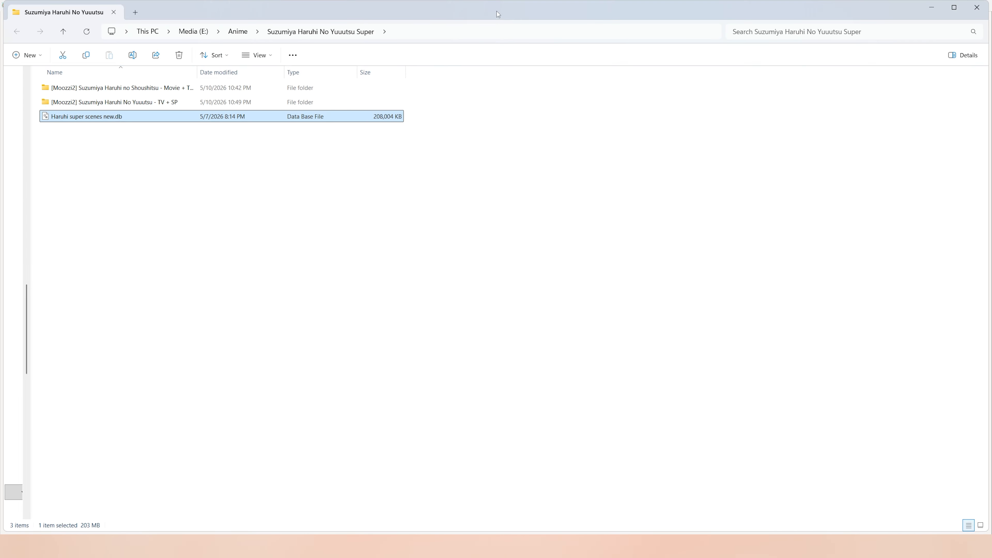
# Add "Haruhi super scenes new.db" from File Explorer as an additional search database and move the file window aside
pyautogui.moveTo(584, 8); pyautogui.dragTo(860, 257)
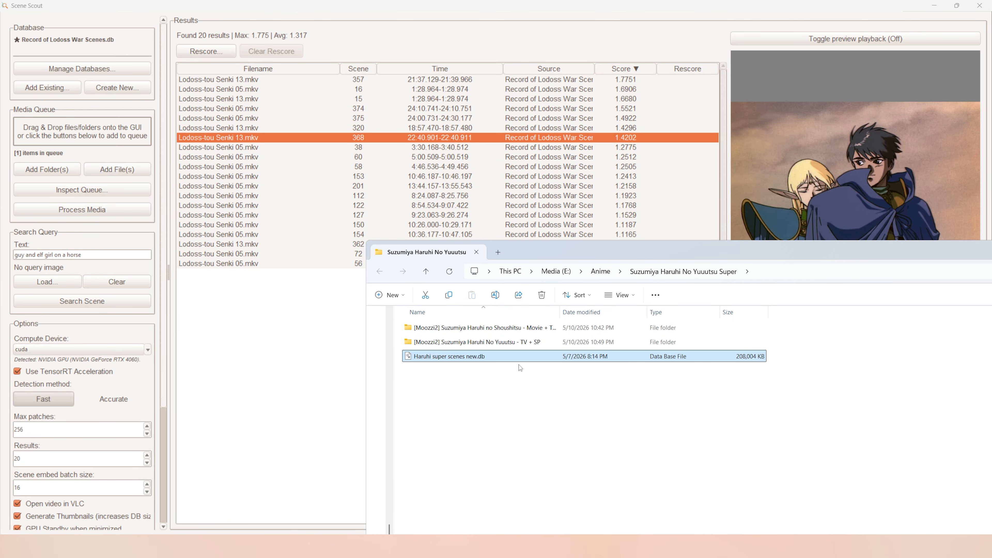
pyautogui.moveTo(477, 356); pyautogui.dragTo(298, 312)
pyautogui.moveTo(918, 249); pyautogui.dragTo(421, 268)
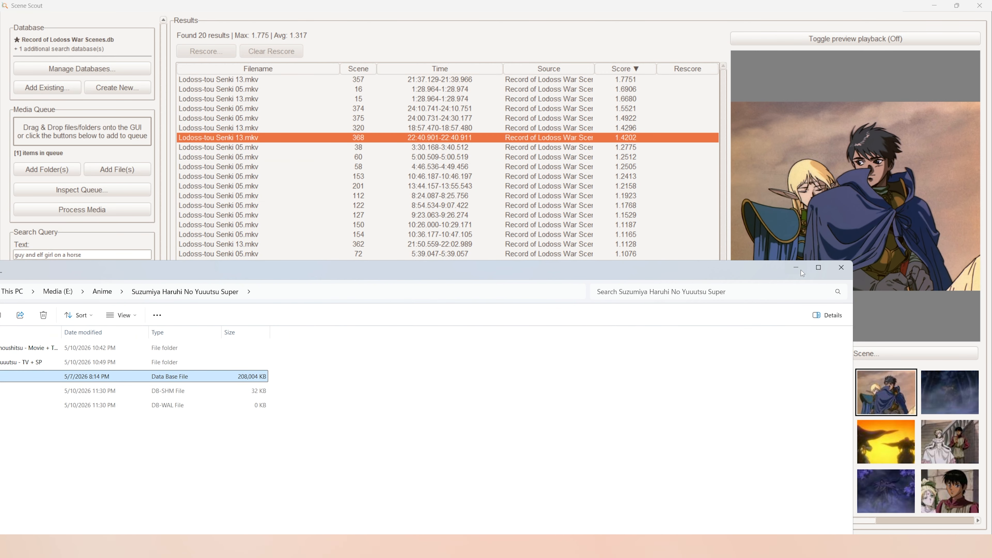
# Open the database manager, widen it to examine the Lodoss War and Haruhi database entries, and close it
pyautogui.click(46, 65)
pyautogui.click(46, 68)
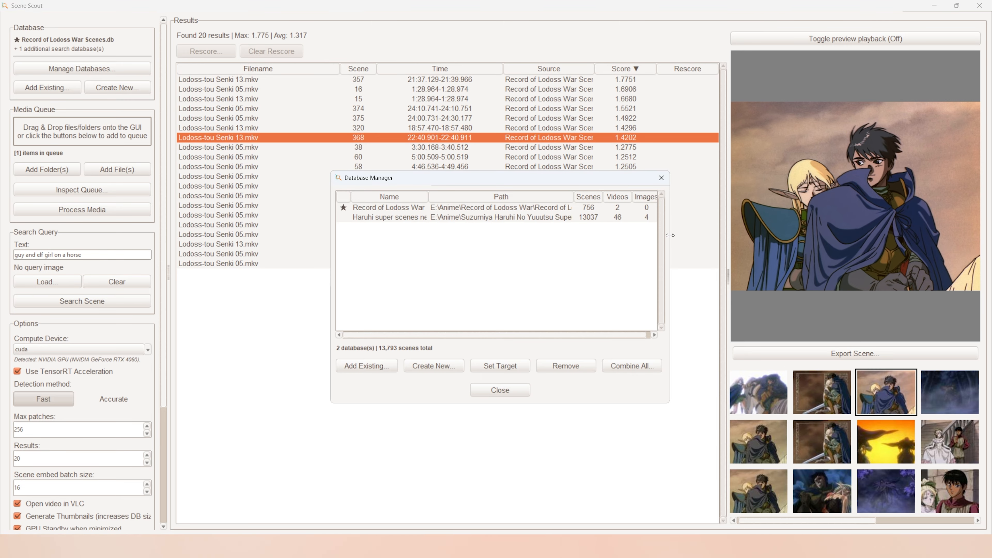
pyautogui.moveTo(669, 236); pyautogui.dragTo(704, 237)
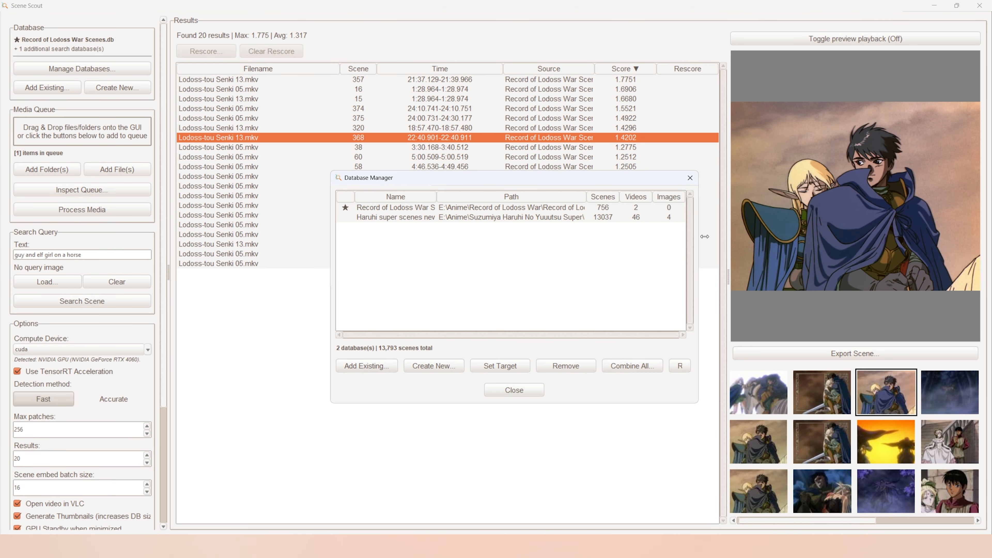
pyautogui.click(476, 218)
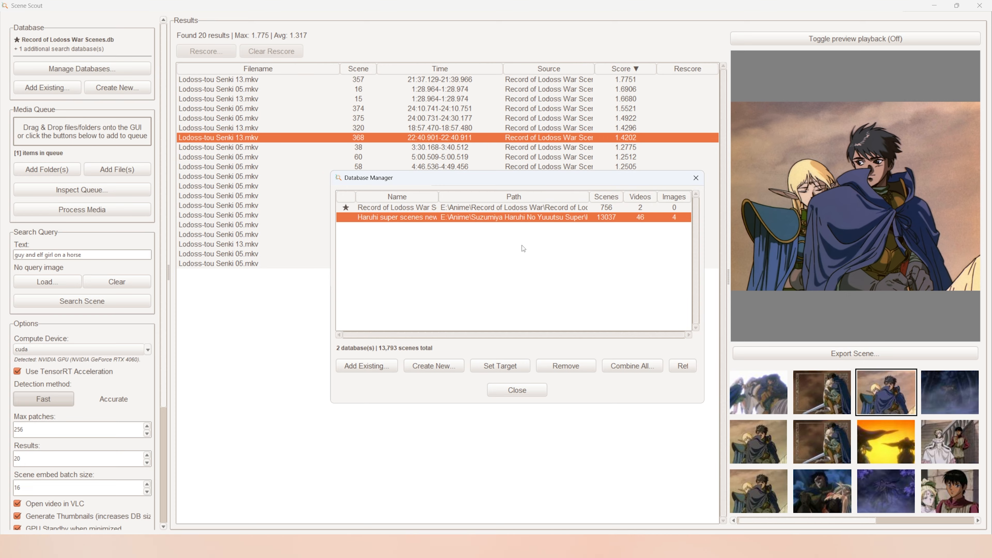
pyautogui.click(547, 209)
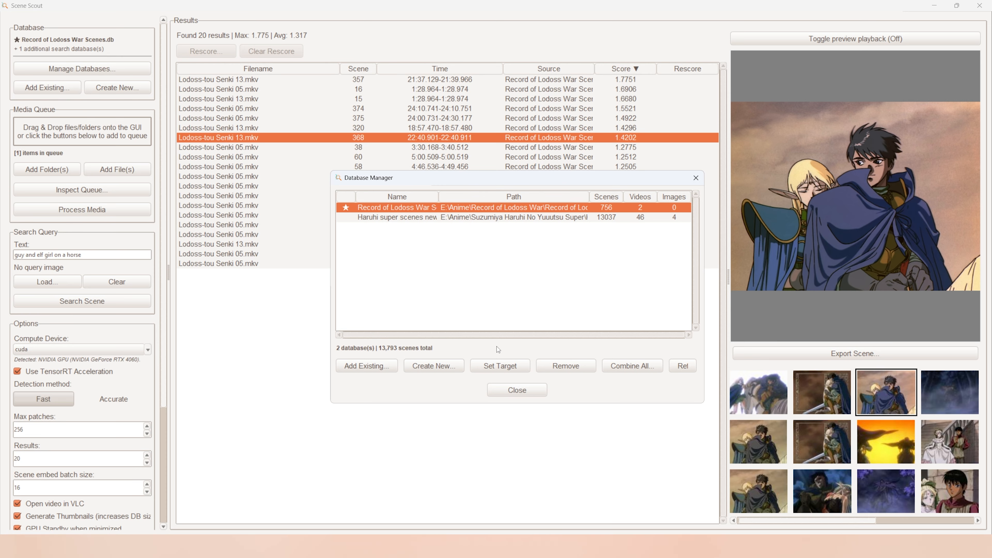
pyautogui.click(526, 394)
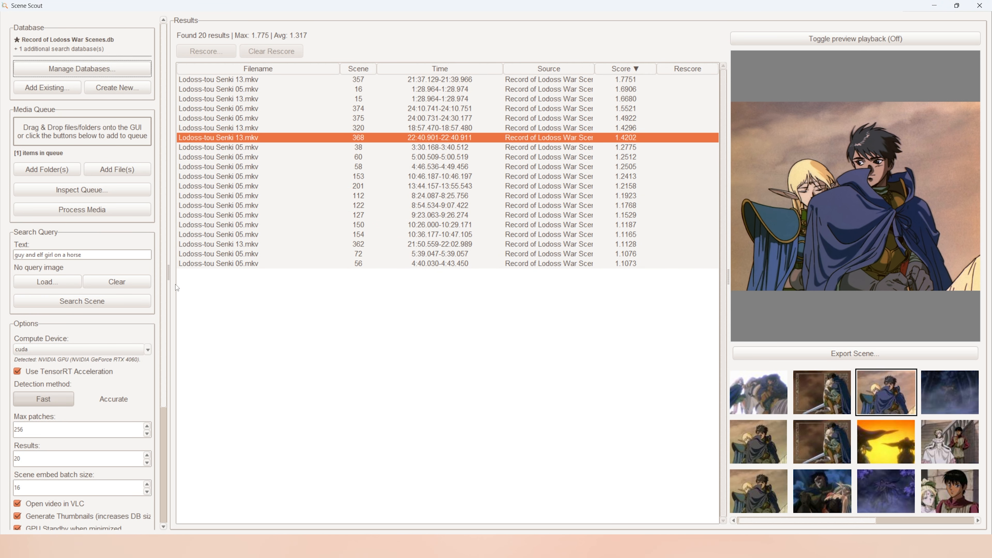
# Replace the text query with "guy running in a school building" and search both databases
pyautogui.moveTo(83, 255); pyautogui.dragTo(2, 256)
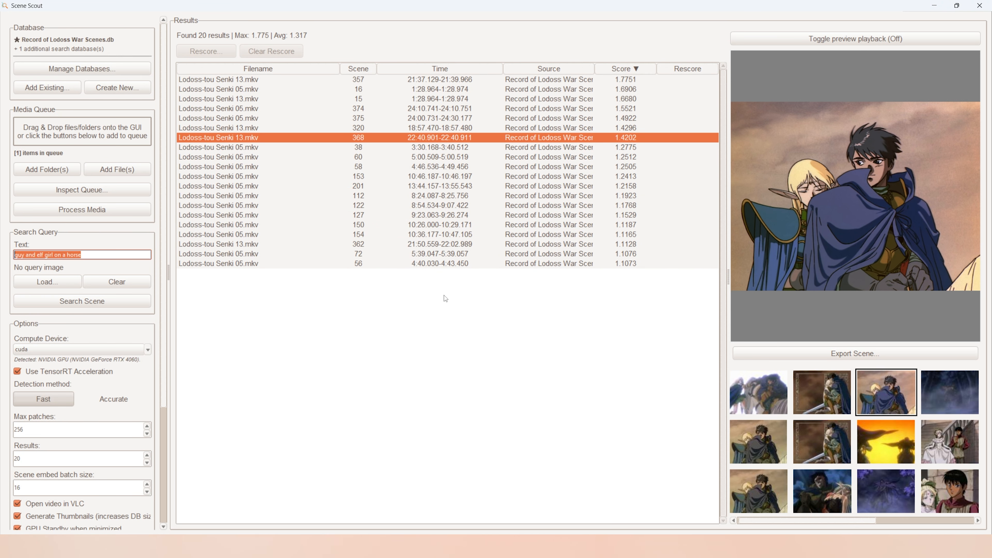
pyautogui.press('BackSpace')
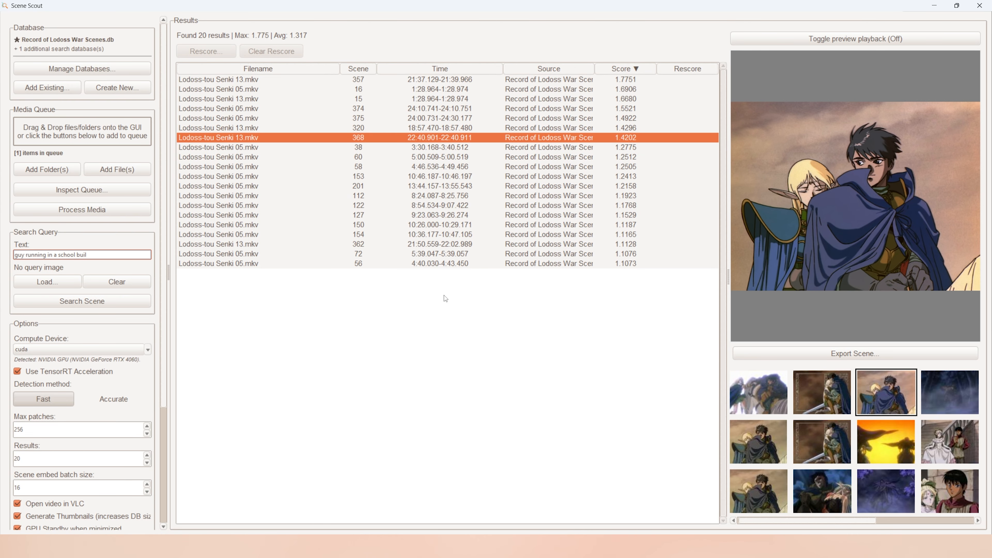
pyautogui.press('Return')
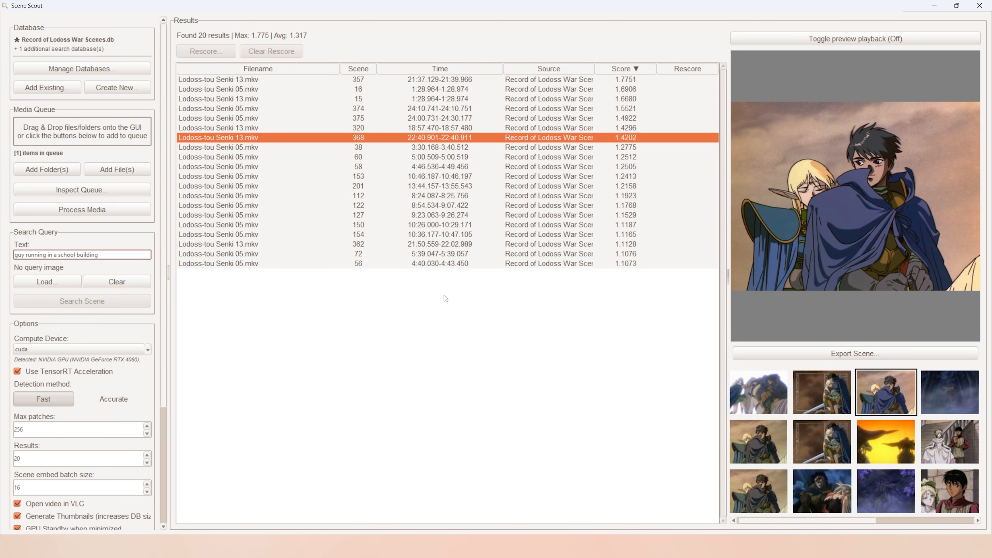
# Browse several of the school building results and turn on preview playback for scene 35 of Haruhi episode 19
pyautogui.click(486, 90)
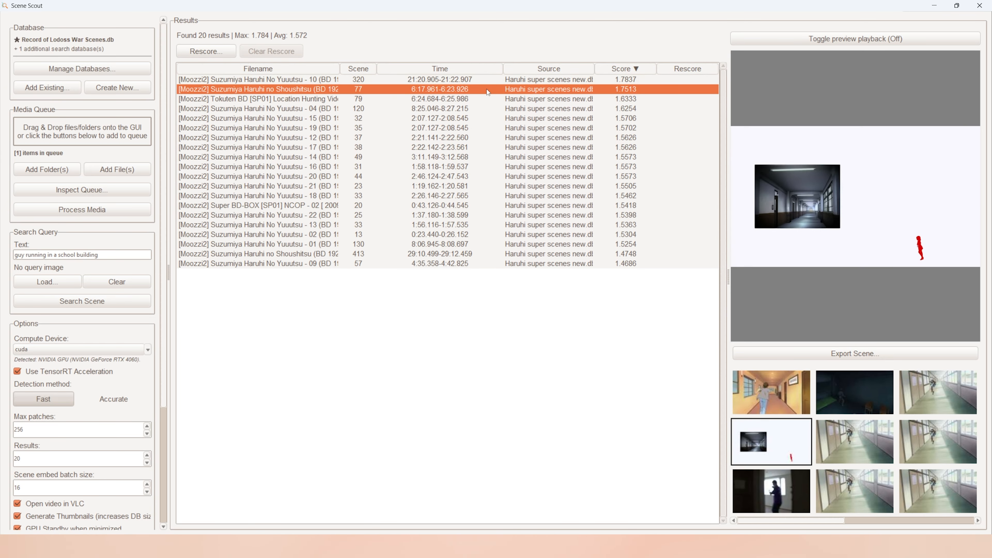
pyautogui.click(486, 100)
pyautogui.click(483, 125)
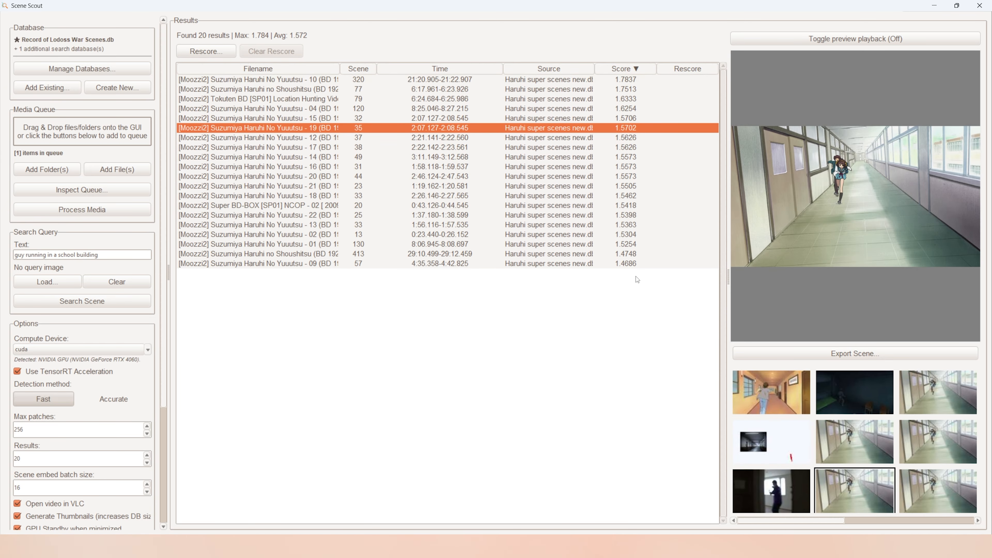
pyautogui.click(855, 39)
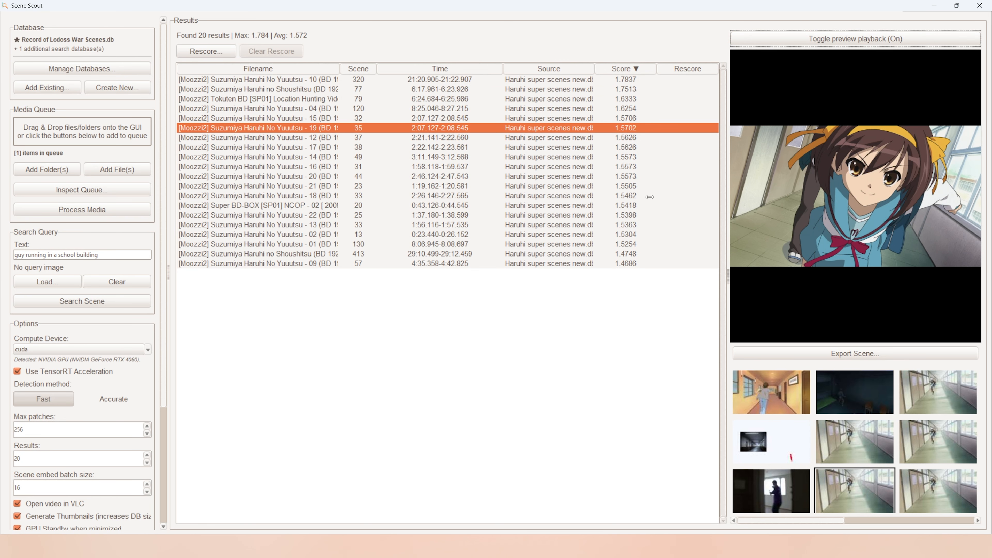
# Replace the text query with "magic wizard" and search both databases
pyautogui.moveTo(126, 255); pyautogui.dragTo(13, 255)
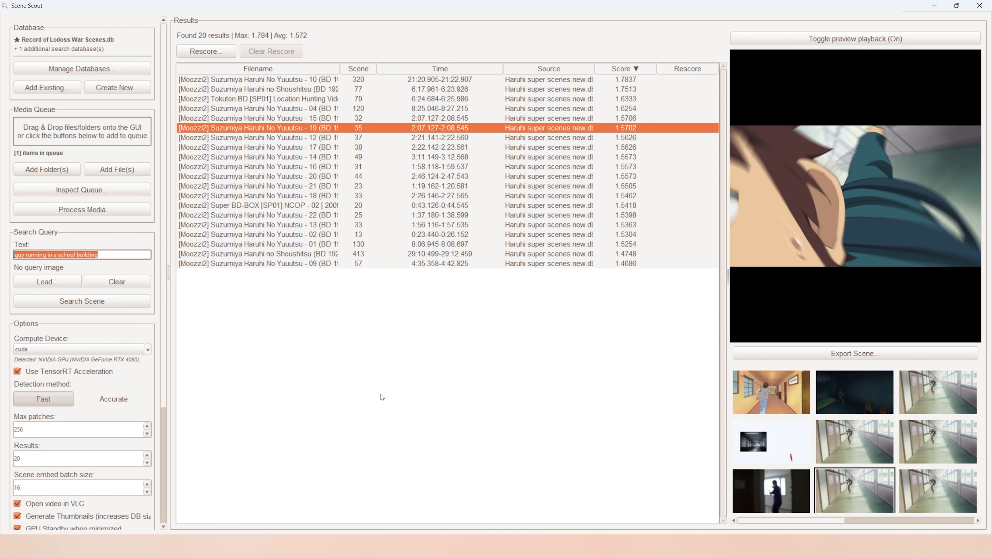
pyautogui.write('magic wizard')
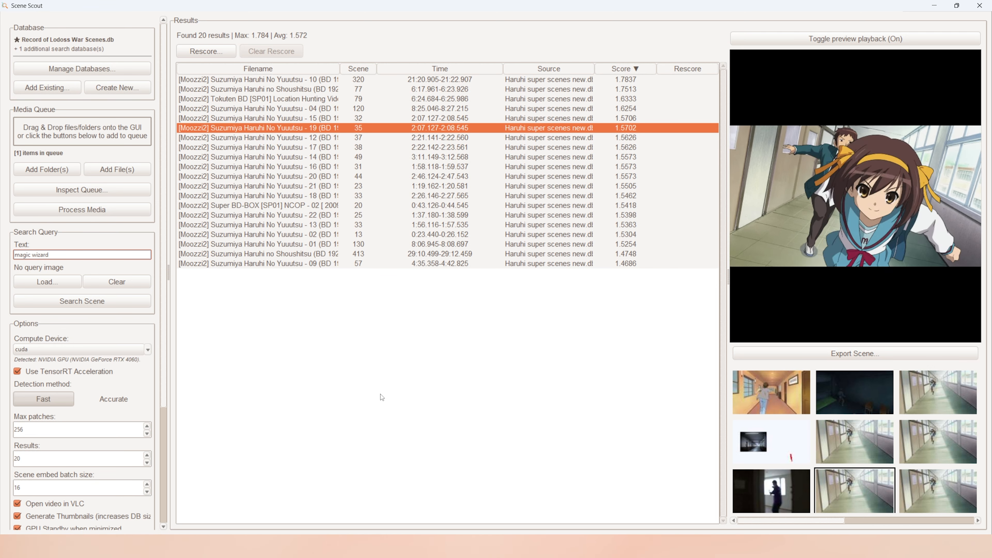
pyautogui.press('Return')
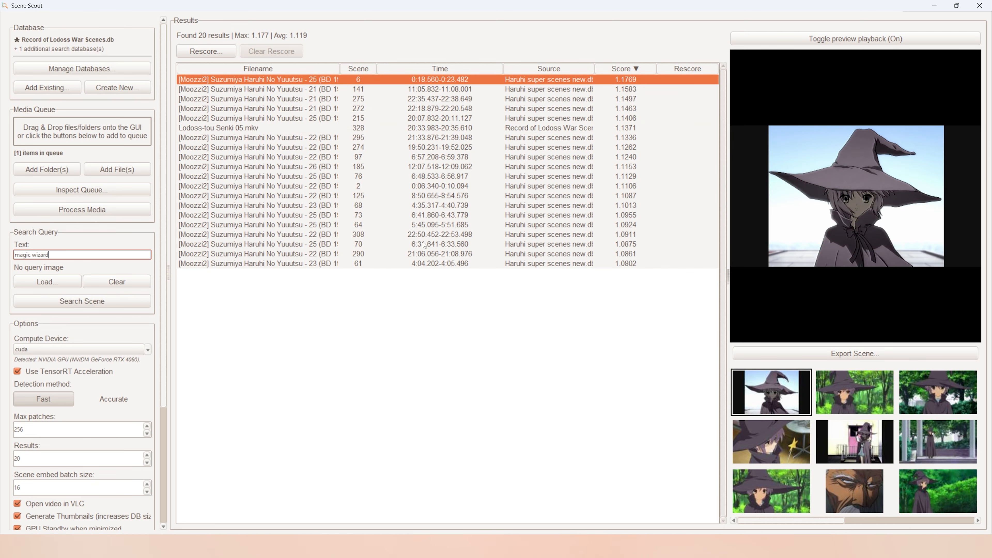
# Replace the text query with "guy on a horse" and search both databases
pyautogui.moveTo(55, 254); pyautogui.dragTo(3, 250)
pyautogui.press('BackSpace')
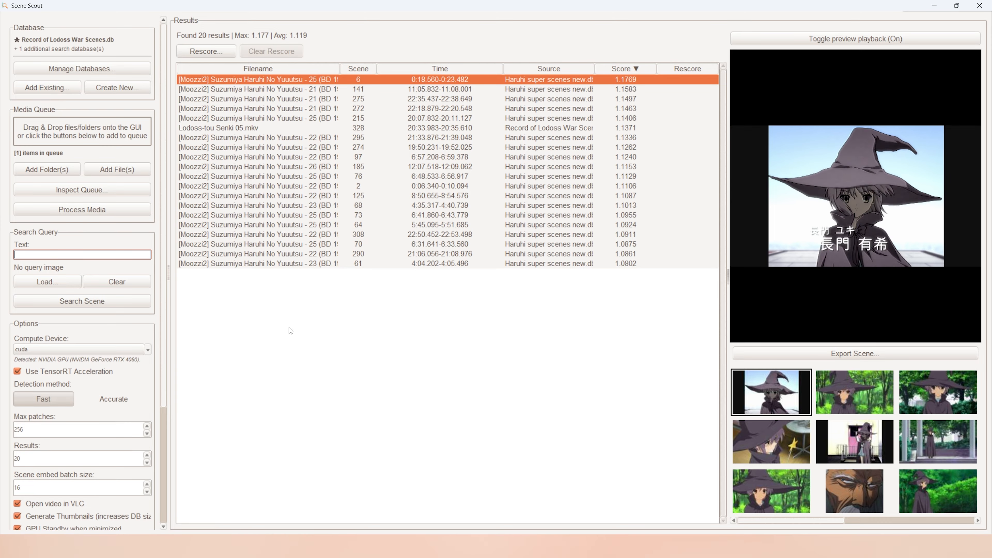
pyautogui.write('guy on')
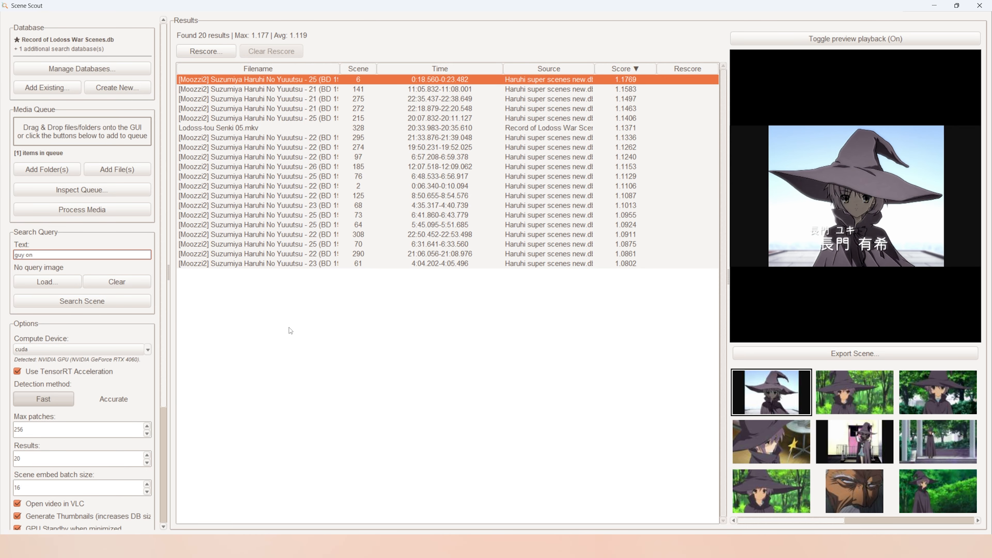
pyautogui.write(' a horse')
pyautogui.press('Return')
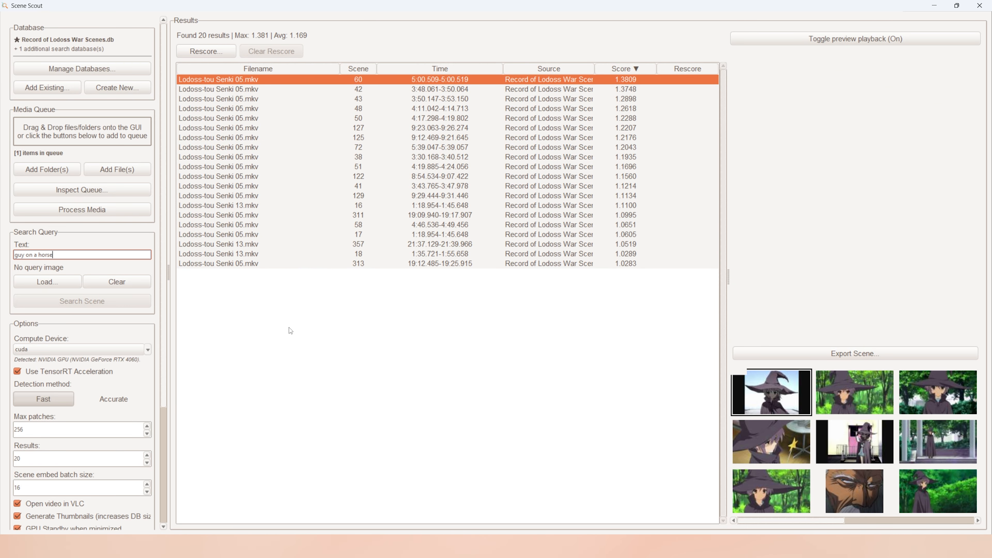
# Preview scenes 42 and 43 of Lodoss-tou Senki 05 from the horse search results and turn off preview playback
pyautogui.click(577, 89)
pyautogui.click(582, 98)
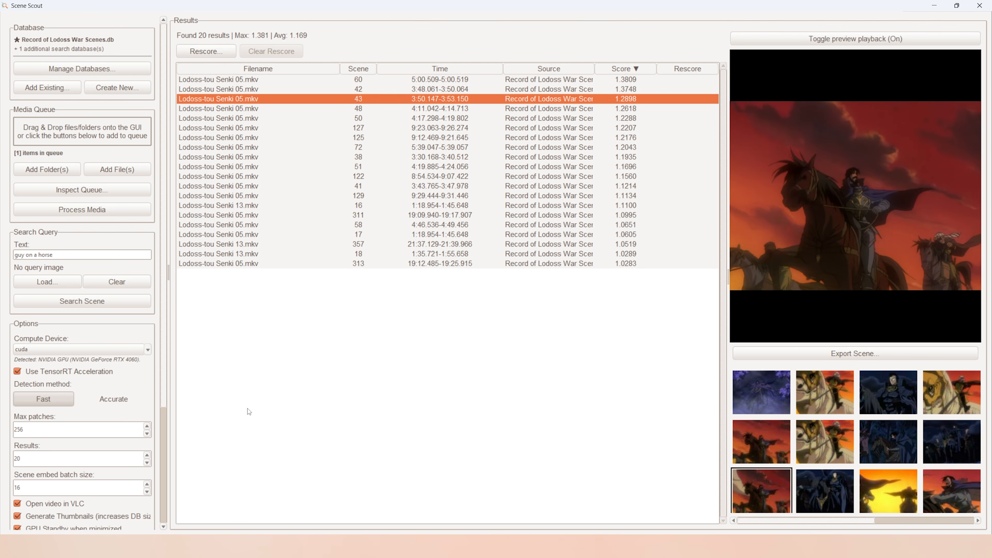
pyautogui.scroll(-3, 157, 400)
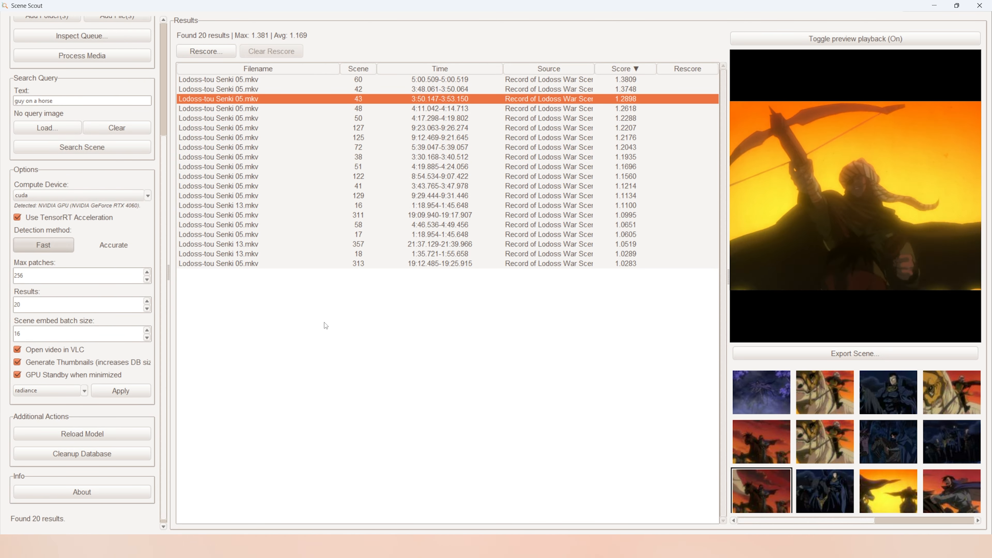
pyautogui.scroll(3, 162, 321)
pyautogui.scroll(-3, 163, 298)
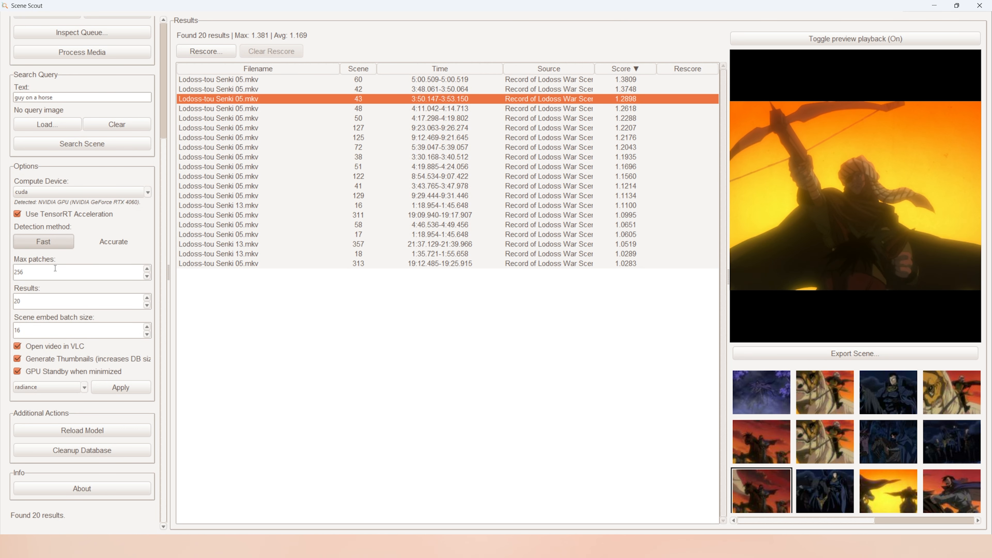
pyautogui.scroll(2, 117, 235)
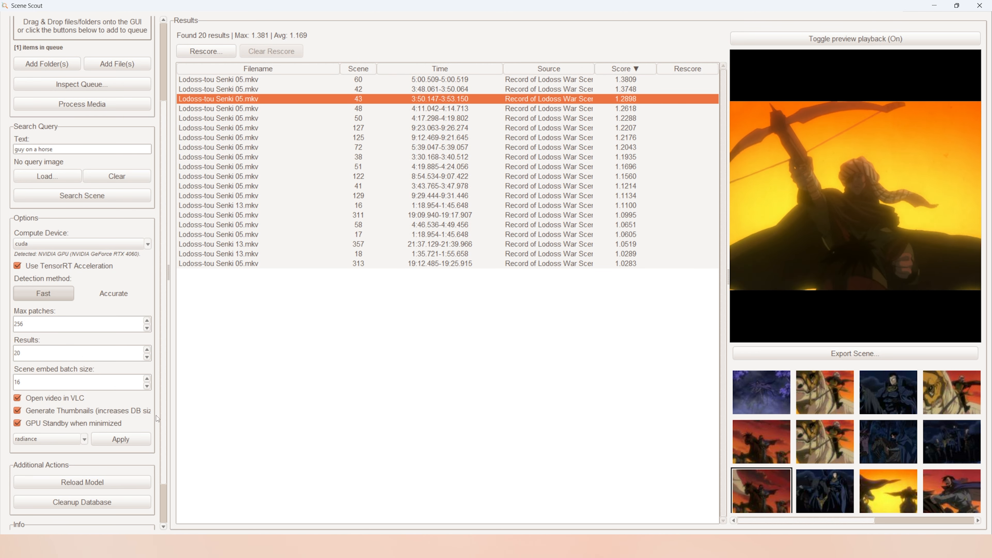
pyautogui.click(804, 39)
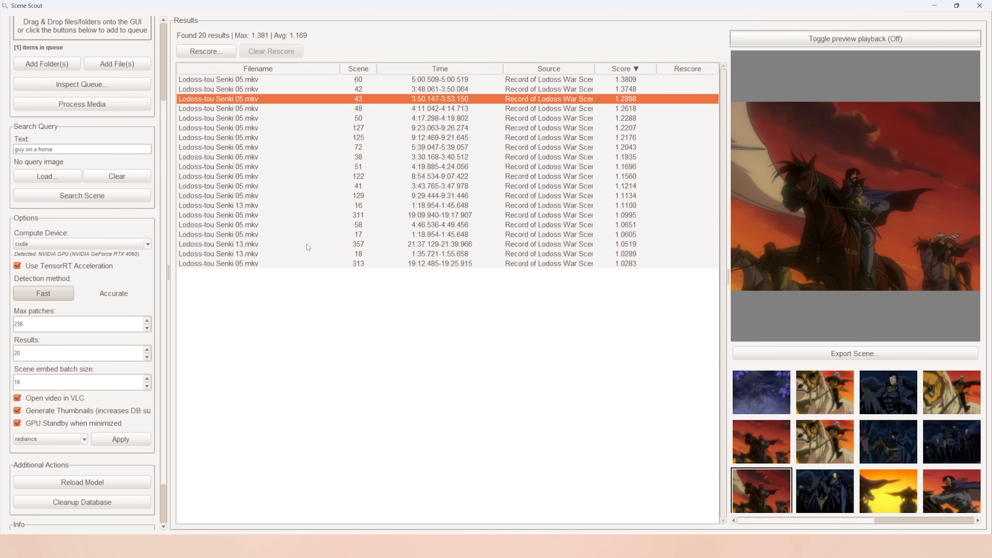
# Apply the breeze interface theme
pyautogui.click(84, 440)
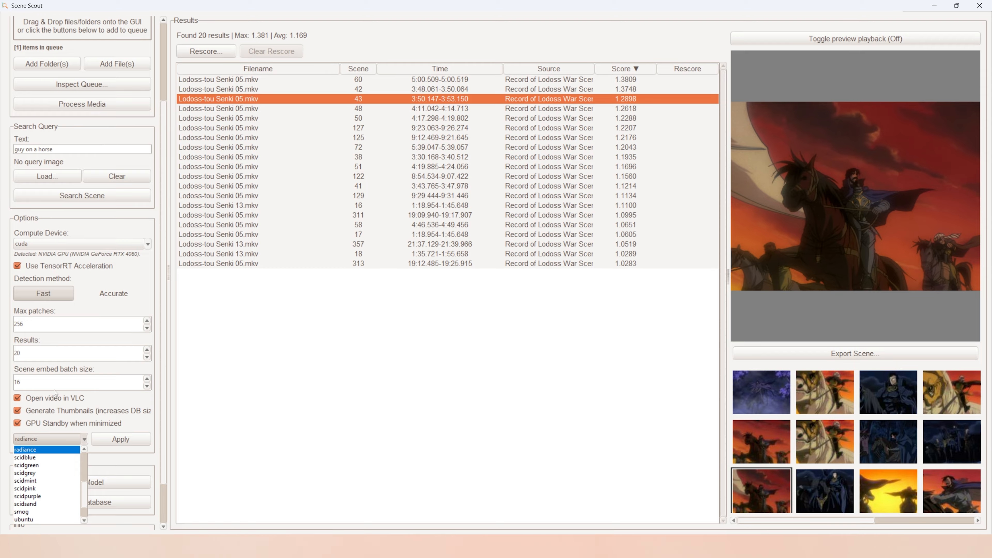
pyautogui.scroll(4, 39, 473)
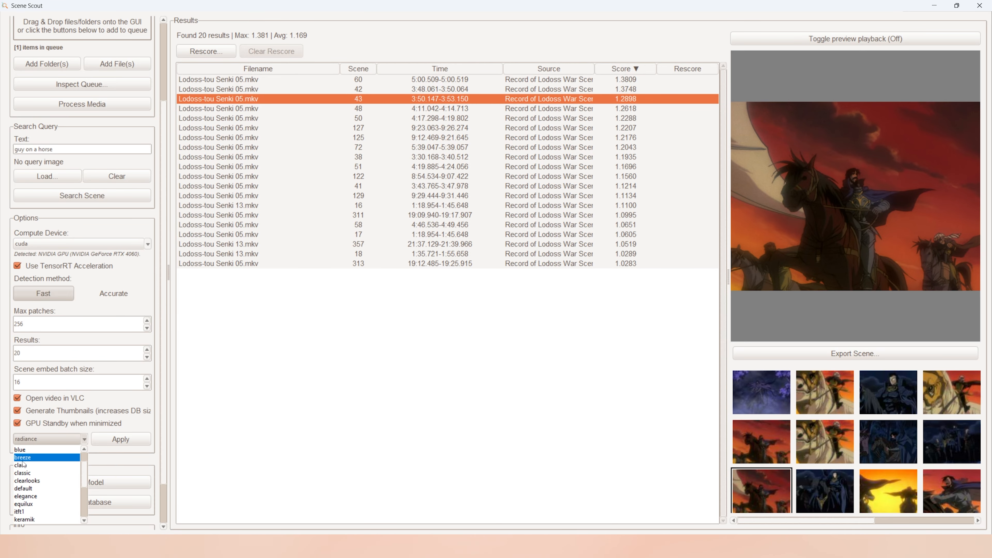
pyautogui.click(33, 458)
pyautogui.click(130, 439)
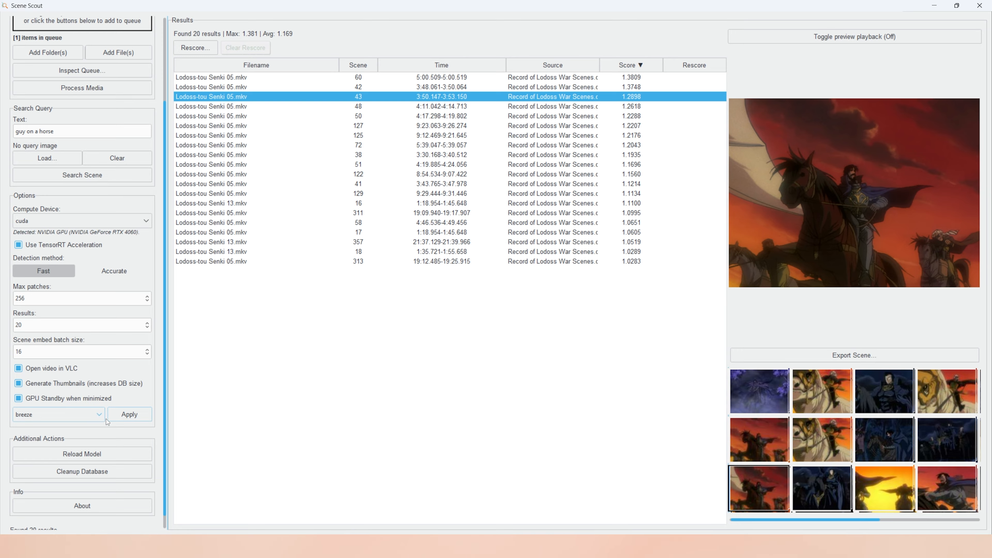
# Switch the interface theme to scidgreen
pyautogui.click(86, 414)
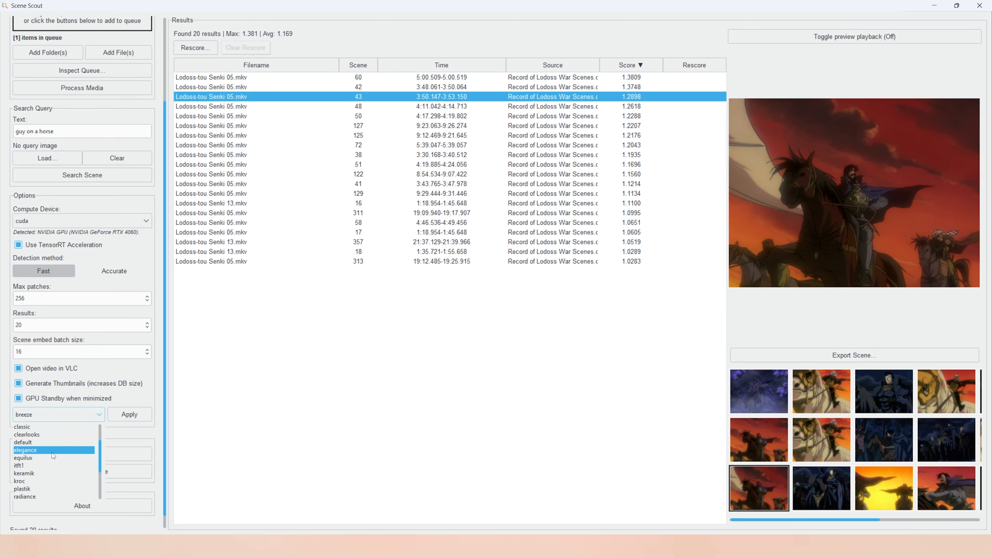
pyautogui.scroll(-4, 59, 462)
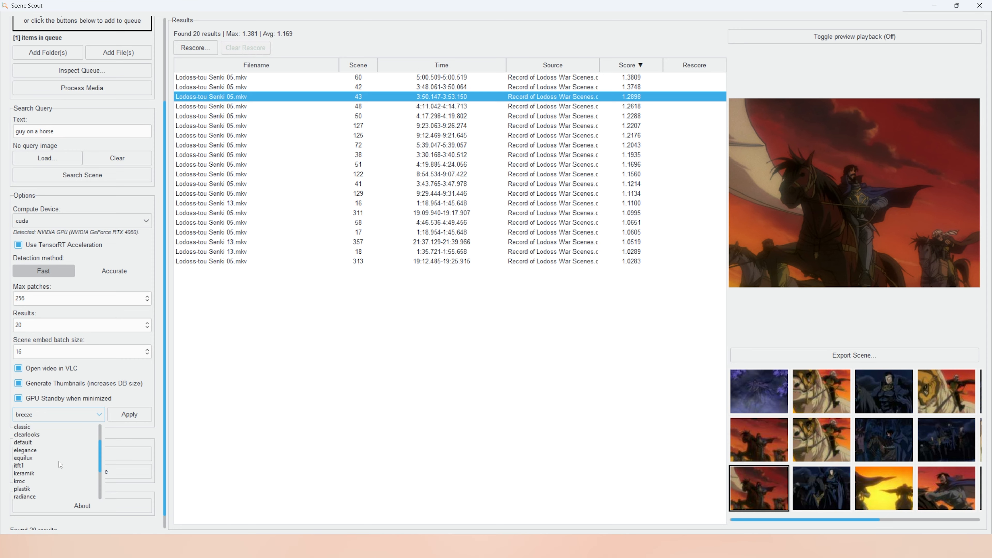
pyautogui.click(47, 450)
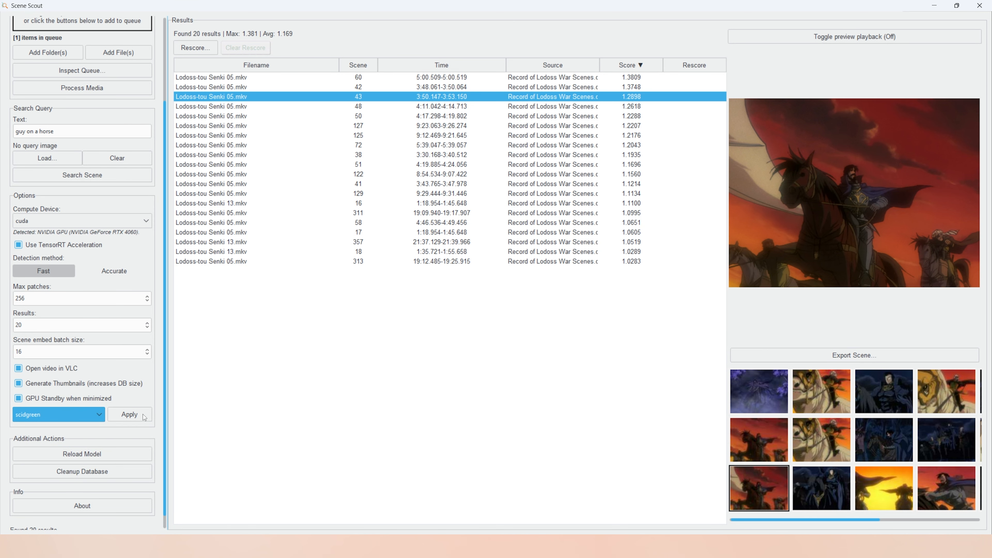
pyautogui.click(129, 414)
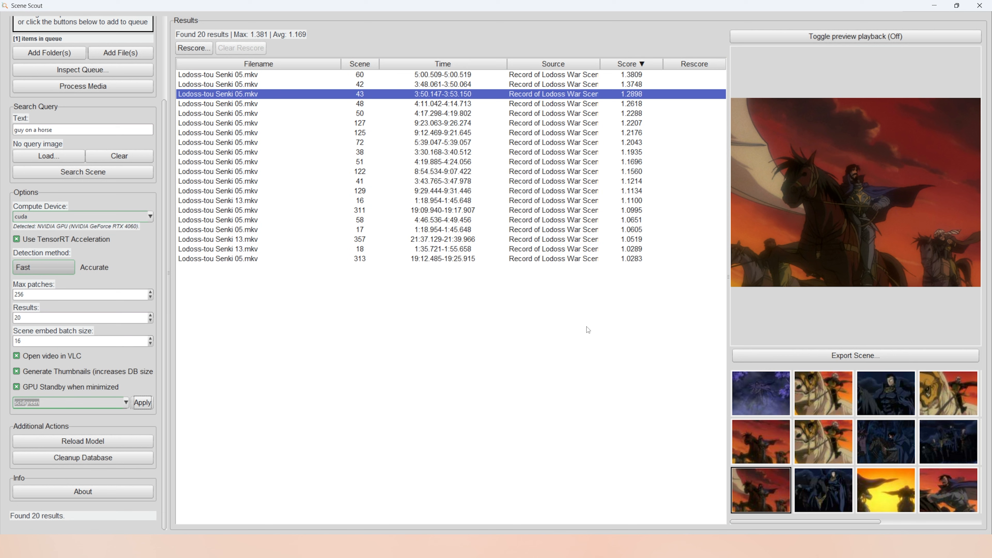
# Set the interface theme back to radiance
pyautogui.click(125, 402)
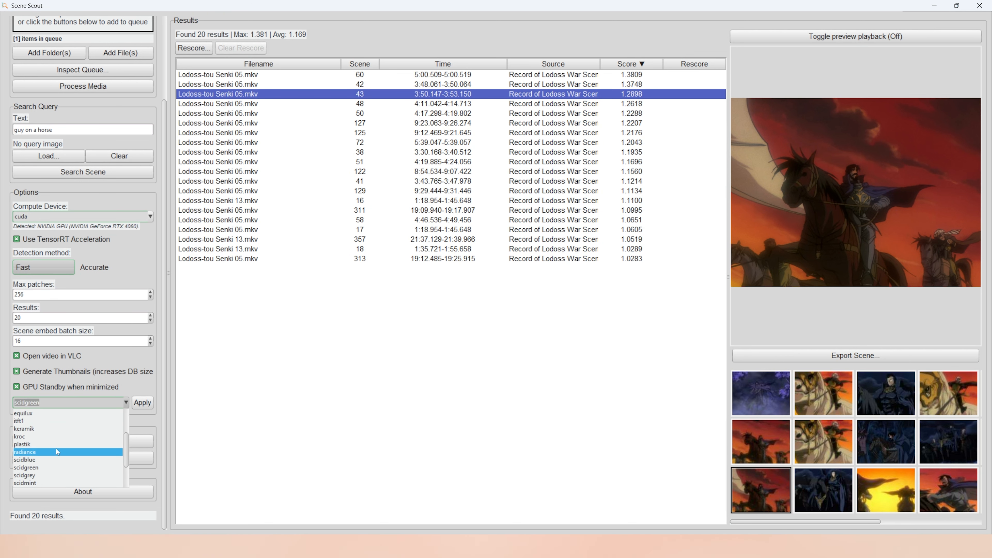
pyautogui.click(57, 451)
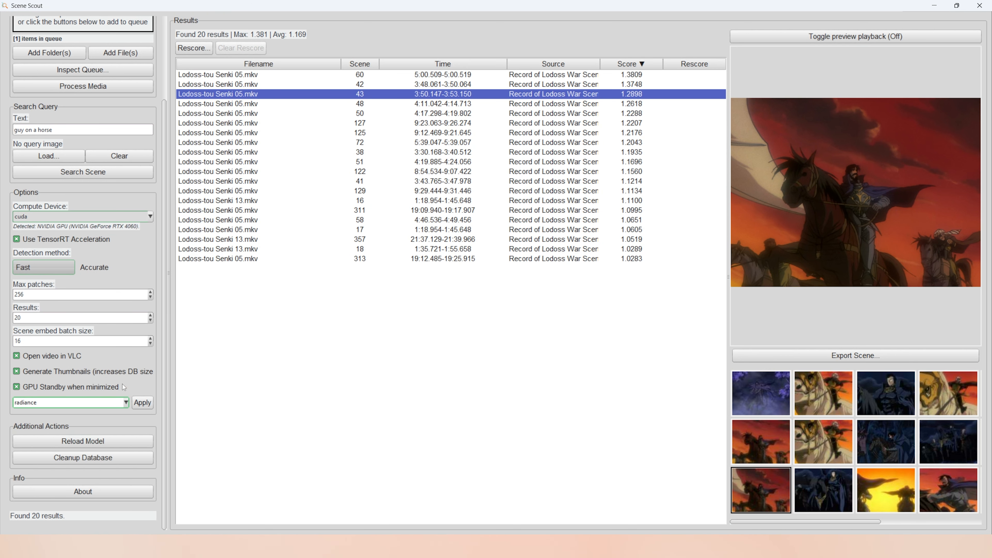
pyautogui.click(142, 402)
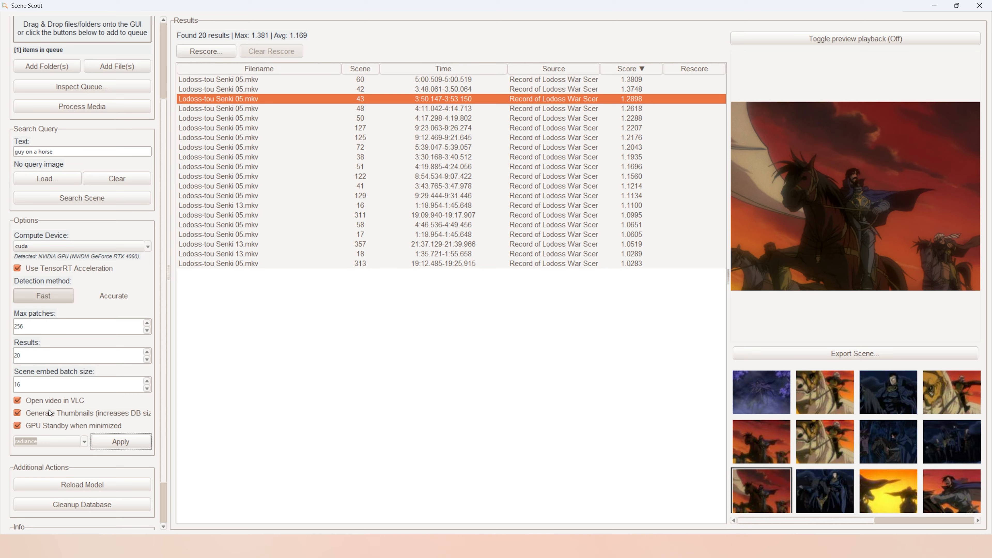
# Open the source video of scene 48 of Lodoss-tou Senki 05 in VLC and close the player
pyautogui.click(18, 402)
pyautogui.click(418, 110)
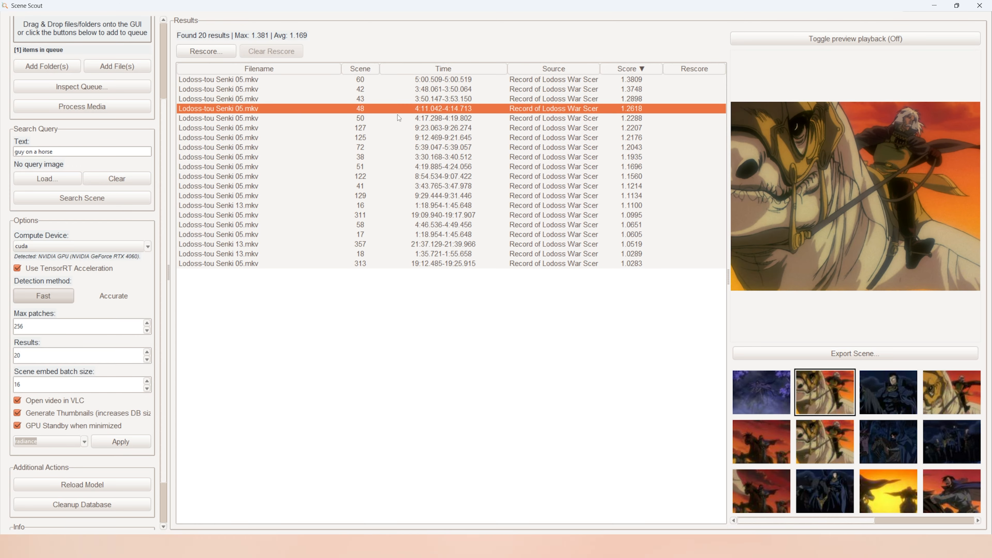
pyautogui.rightClick(431, 111)
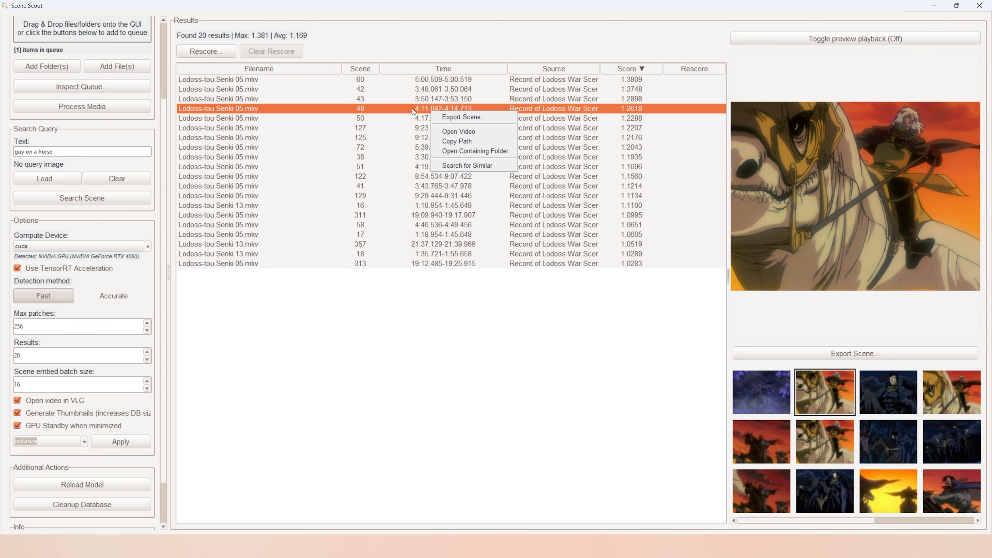
pyautogui.click(473, 133)
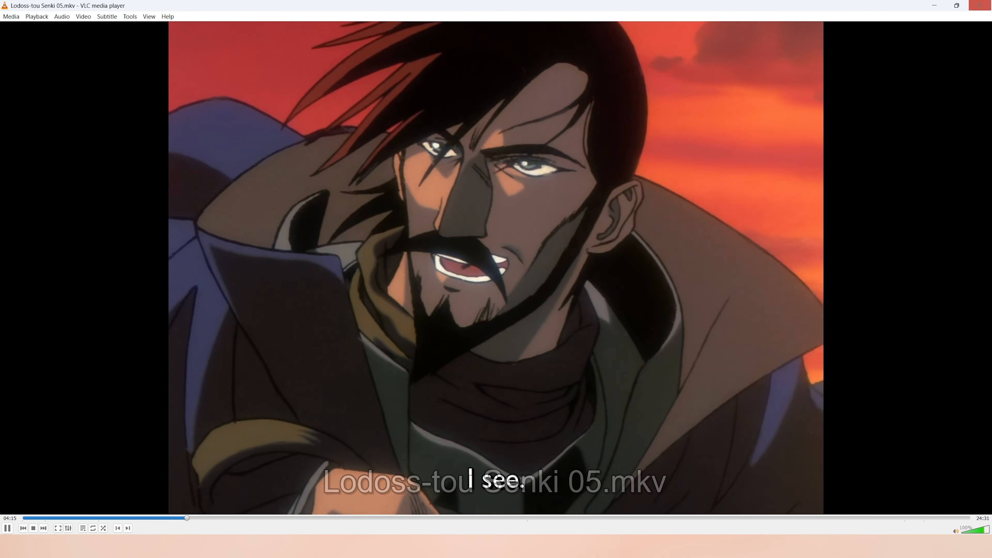
pyautogui.click(982, 7)
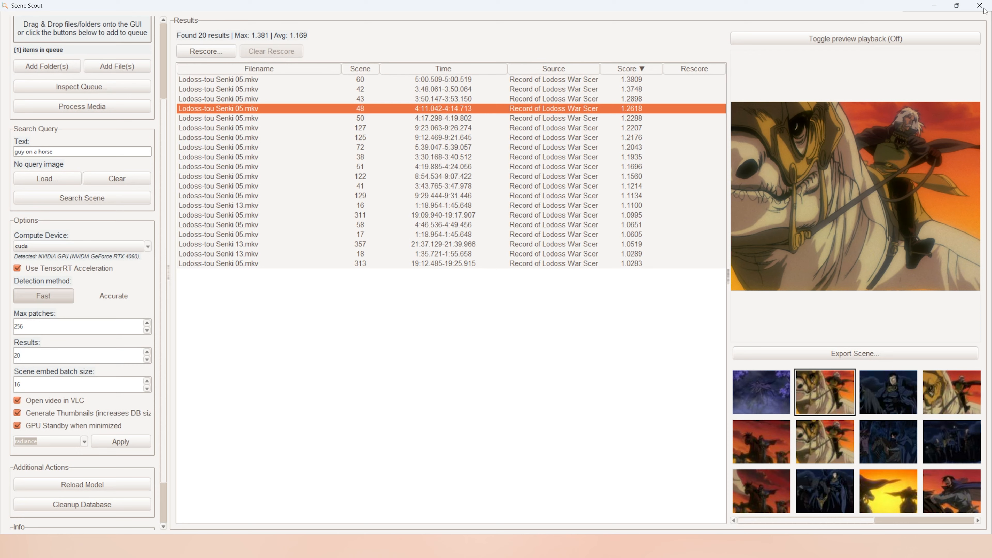
# Try opening scene 48's video with the VLC option switched off, and re-enable the option after closing the player
pyautogui.click(16, 401)
pyautogui.doubleClick(426, 111)
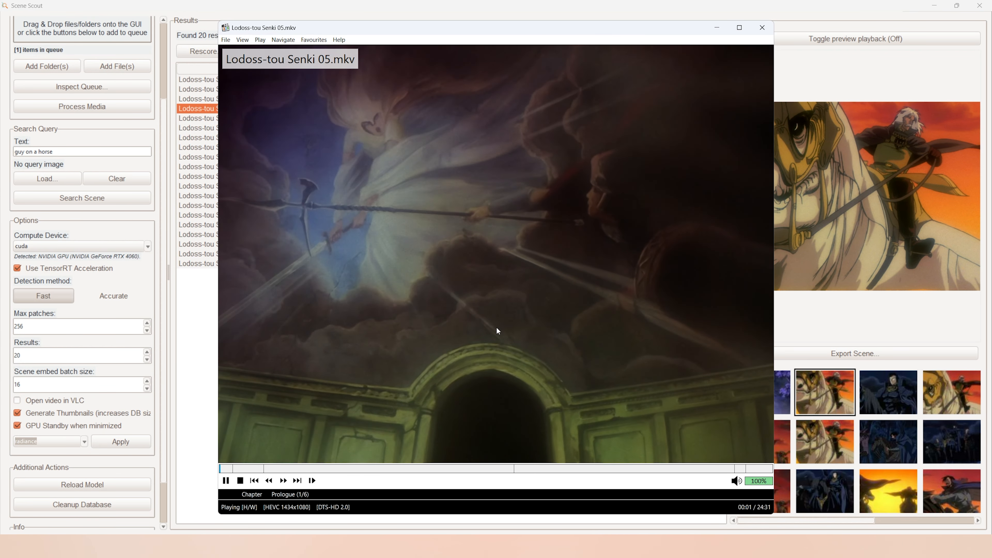
pyautogui.click(498, 329)
pyautogui.moveTo(361, 209); pyautogui.dragTo(408, 345)
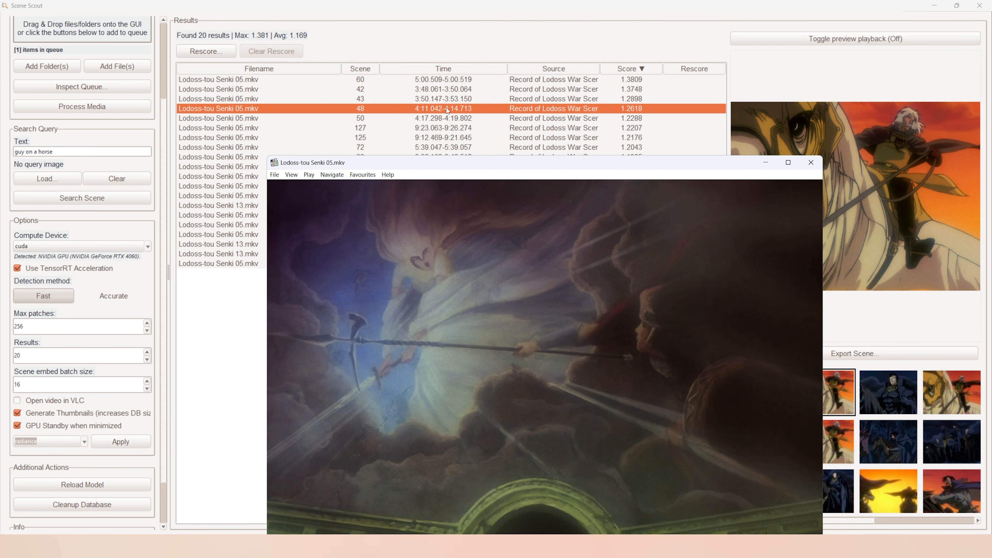
pyautogui.click(811, 162)
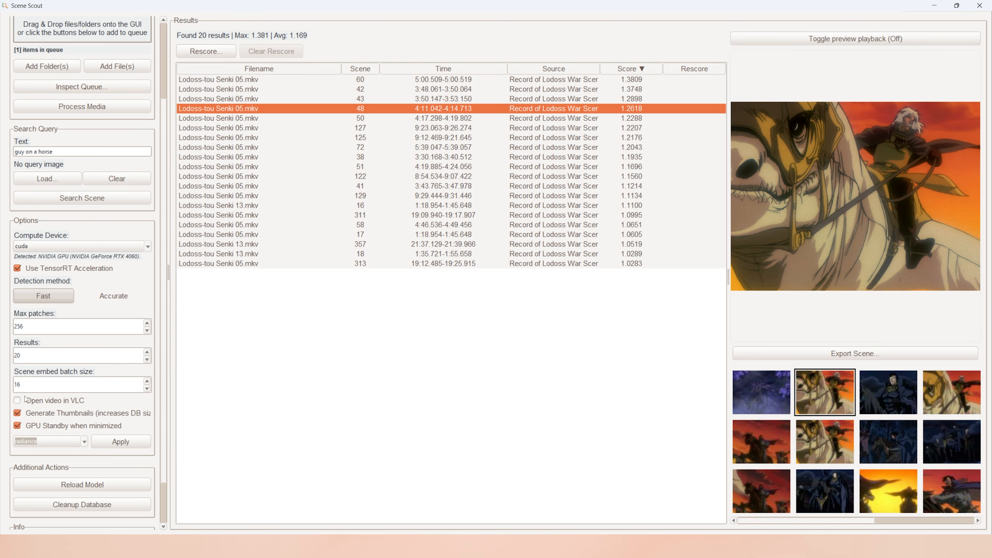
pyautogui.click(18, 402)
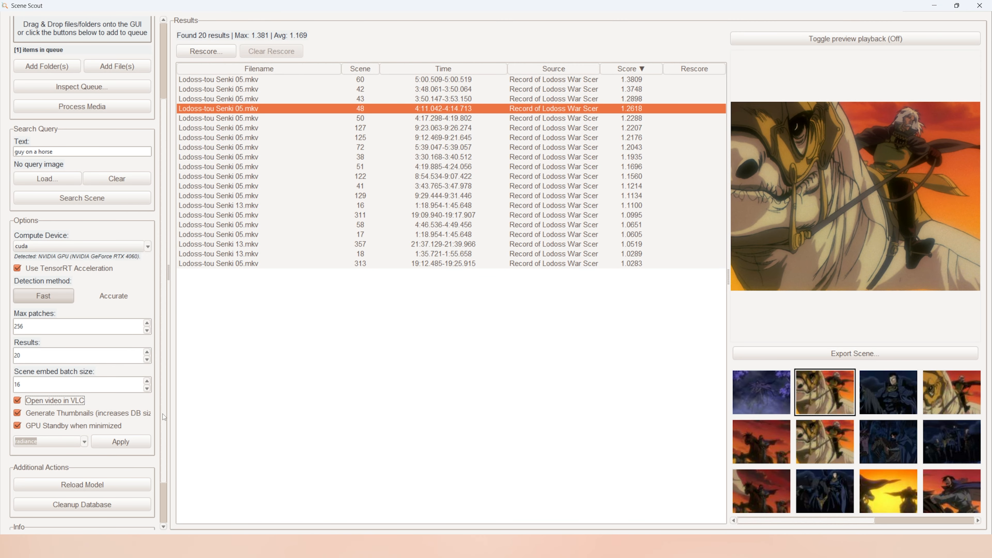
# Toggle thumbnail generation off and on, and browse several horse search results through their thumbnails
pyautogui.click(18, 415)
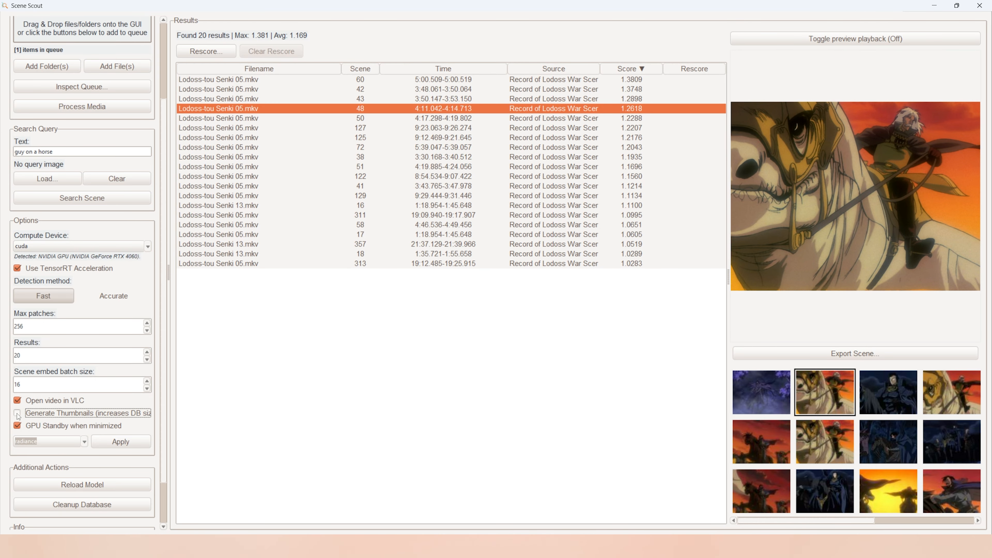
pyautogui.click(889, 446)
pyautogui.click(905, 398)
pyautogui.click(942, 405)
pyautogui.click(940, 451)
pyautogui.click(935, 391)
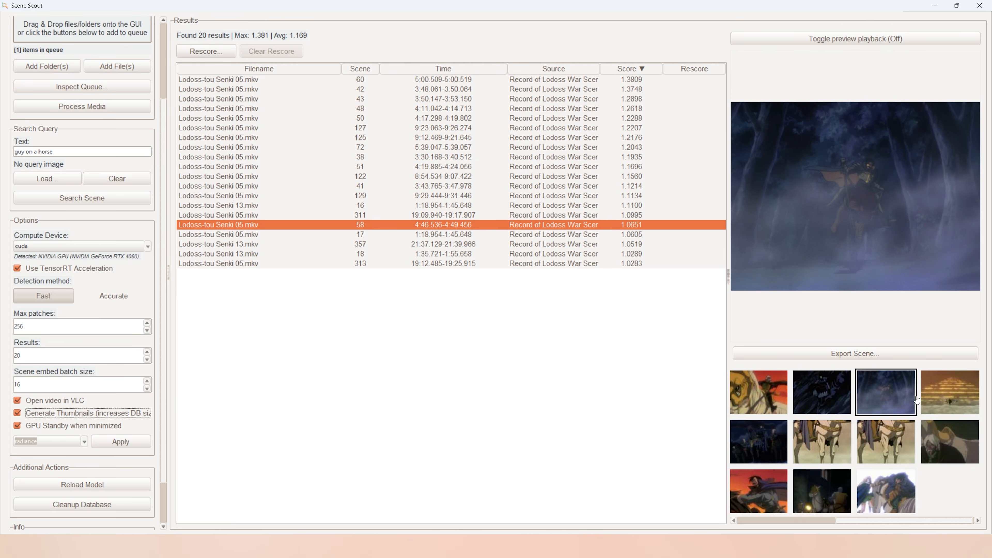
pyautogui.click(901, 442)
pyautogui.click(938, 445)
pyautogui.click(937, 399)
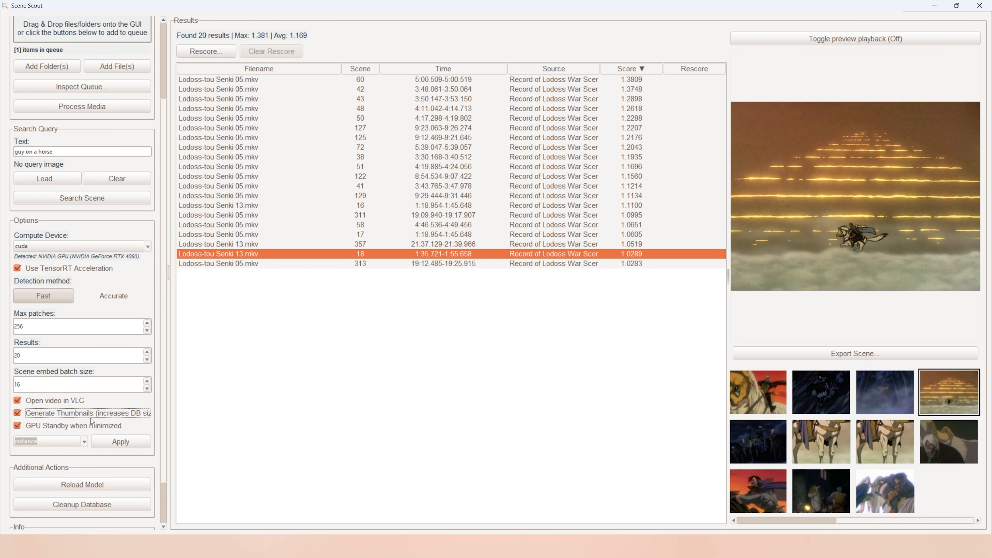
# Check the file size of Haruhi super scenes new.db in File Explorer, switching thumbnail generation off and back on around it
pyautogui.click(31, 417)
pyautogui.moveTo(305, 547)
pyautogui.click(415, 502)
pyautogui.moveTo(500, 270); pyautogui.dragTo(655, 187)
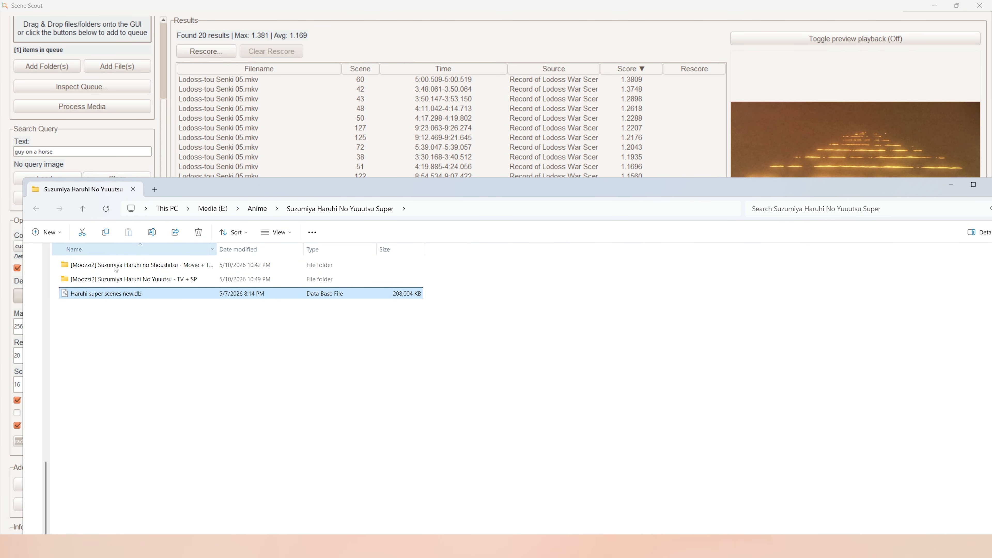
pyautogui.moveTo(394, 294); pyautogui.dragTo(381, 301)
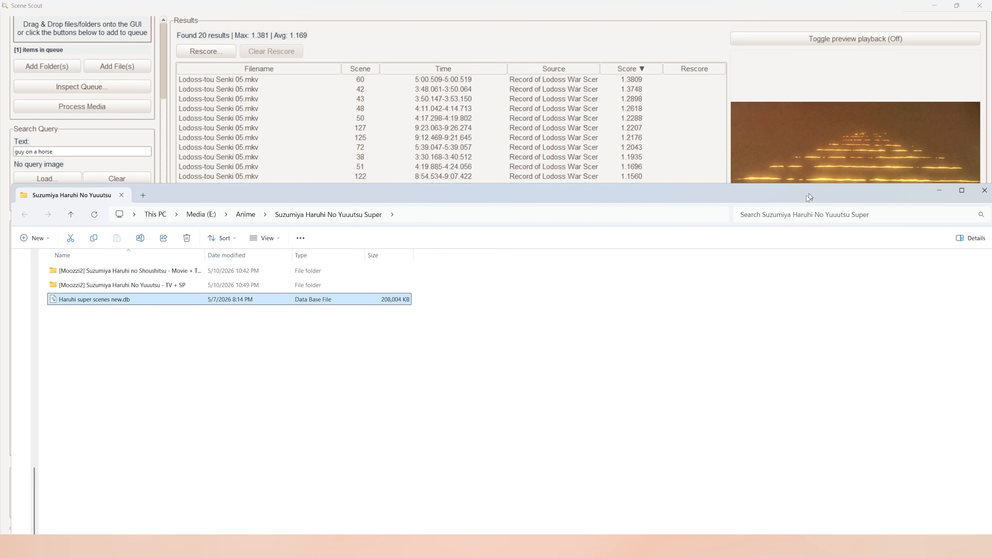
pyautogui.moveTo(929, 184); pyautogui.dragTo(768, 246)
pyautogui.click(790, 245)
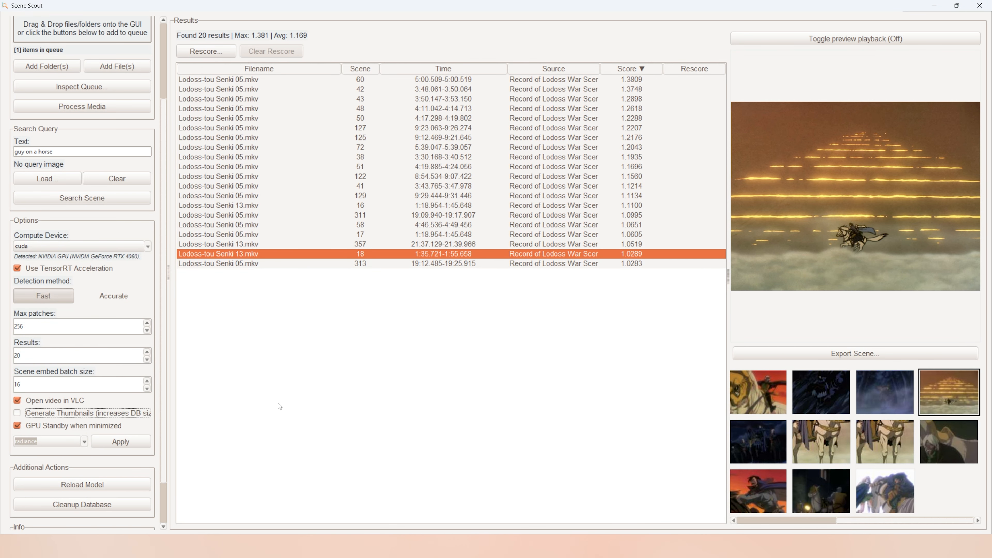
pyautogui.click(95, 416)
# Set the number of search results to 100
pyautogui.moveTo(44, 431)
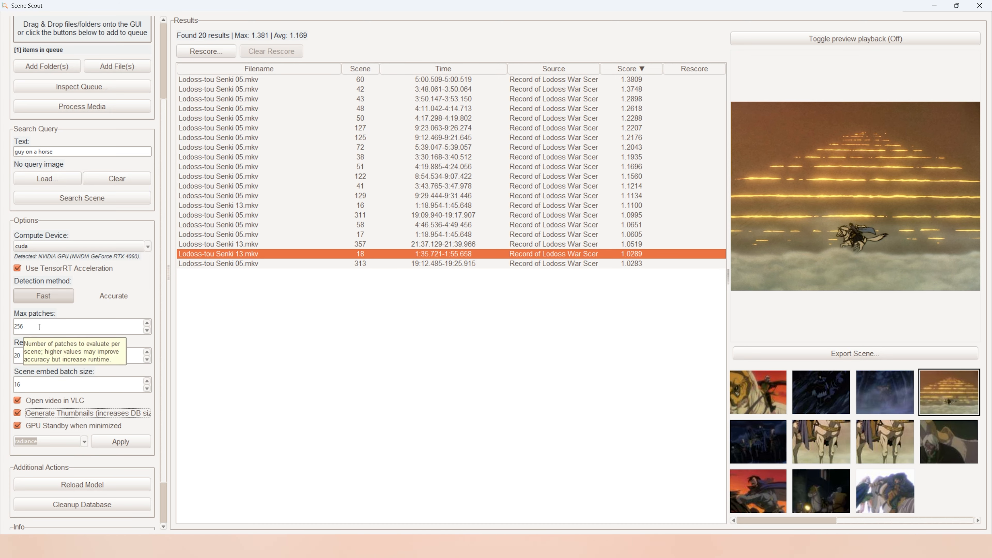
pyautogui.moveTo(53, 329)
pyautogui.doubleClick(31, 354)
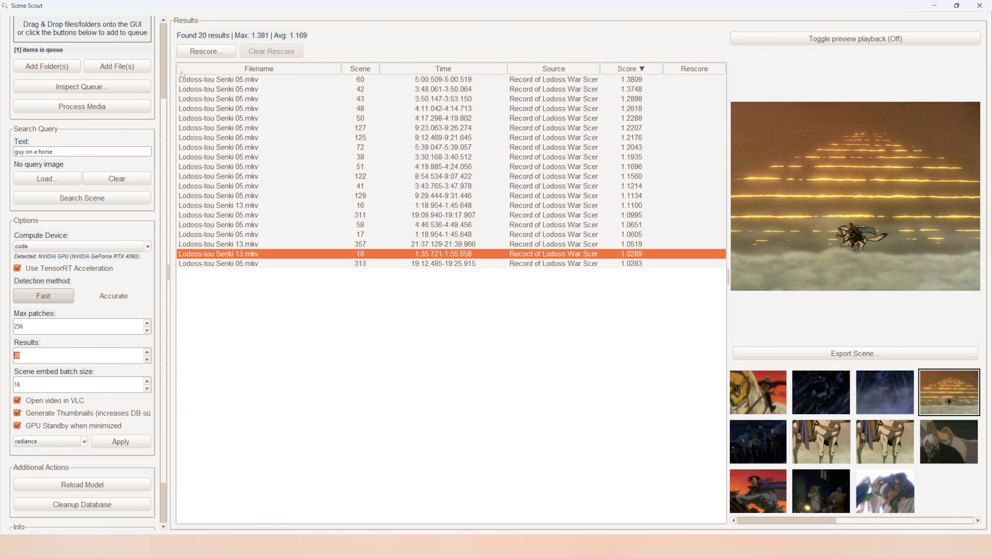
pyautogui.scroll(3, 161, 122)
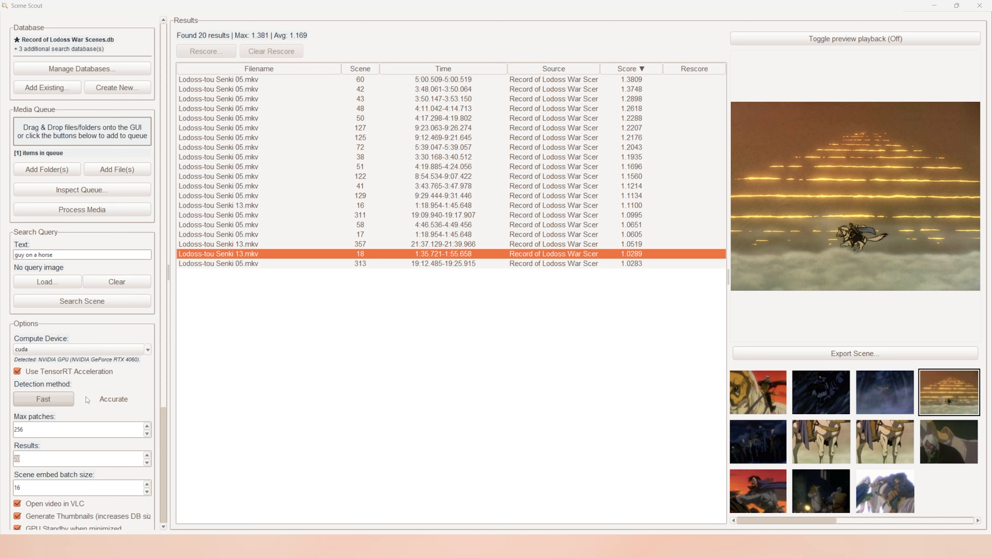
pyautogui.doubleClick(41, 458)
# Search all databases for "a guy that is walking in front of the sun in the desert" and bring up the console window
pyautogui.click(87, 255)
pyautogui.hotkey('ctrl', 'a')
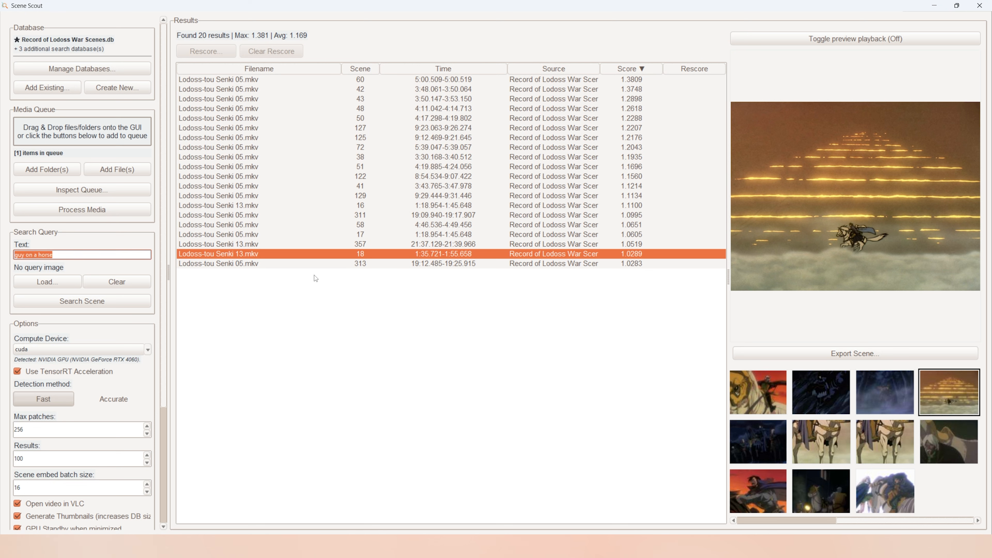
pyautogui.press('BackSpace')
pyautogui.write('a guy that is walking in front of the sun in the desert')
pyautogui.press('Return')
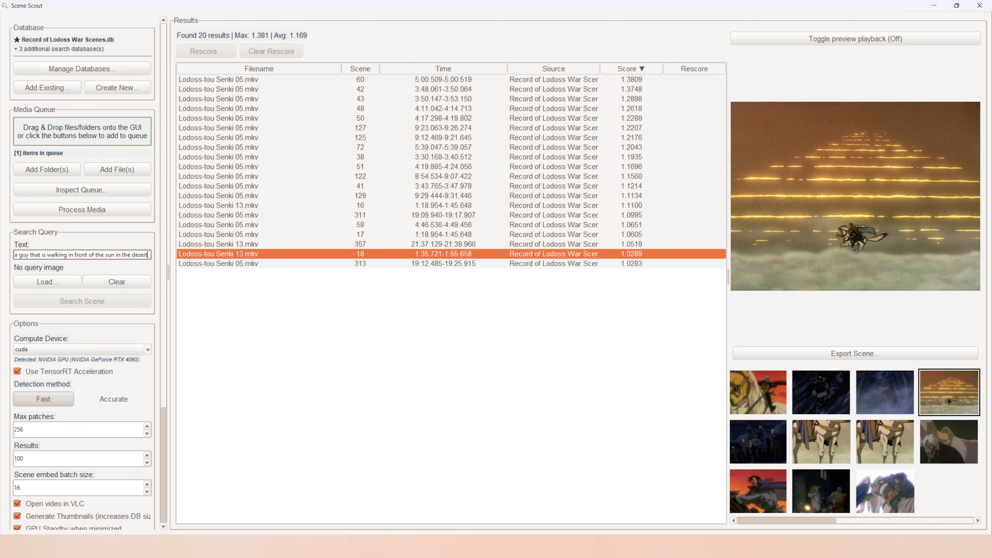
pyautogui.click(666, 547)
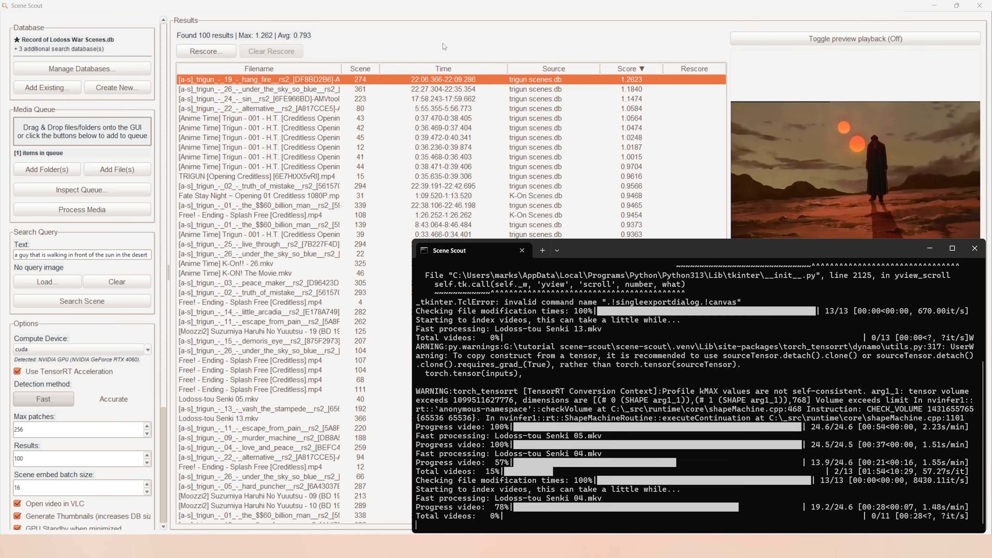
# Turn on preview playback and view several Trigun sunset scenes among the desert search results
pyautogui.click(536, 31)
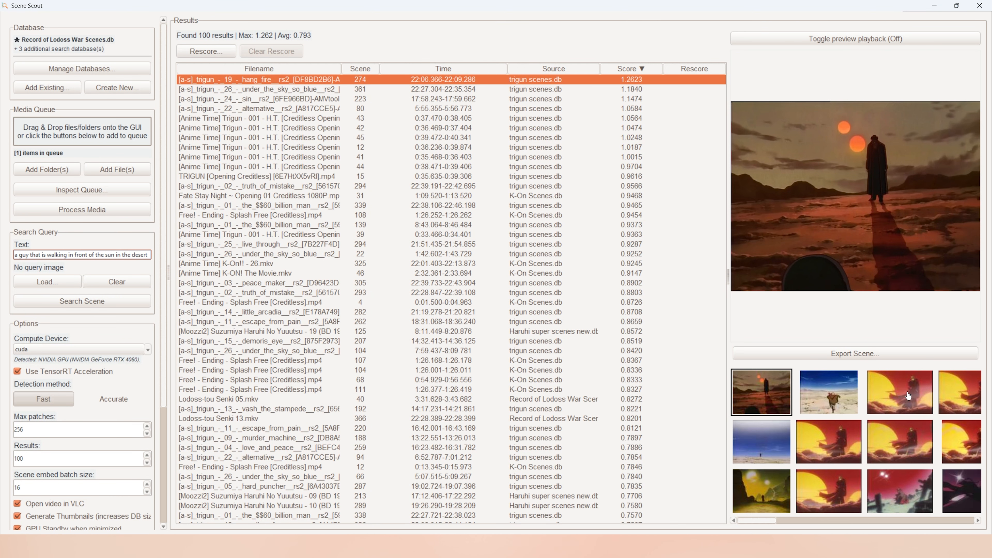
pyautogui.click(904, 401)
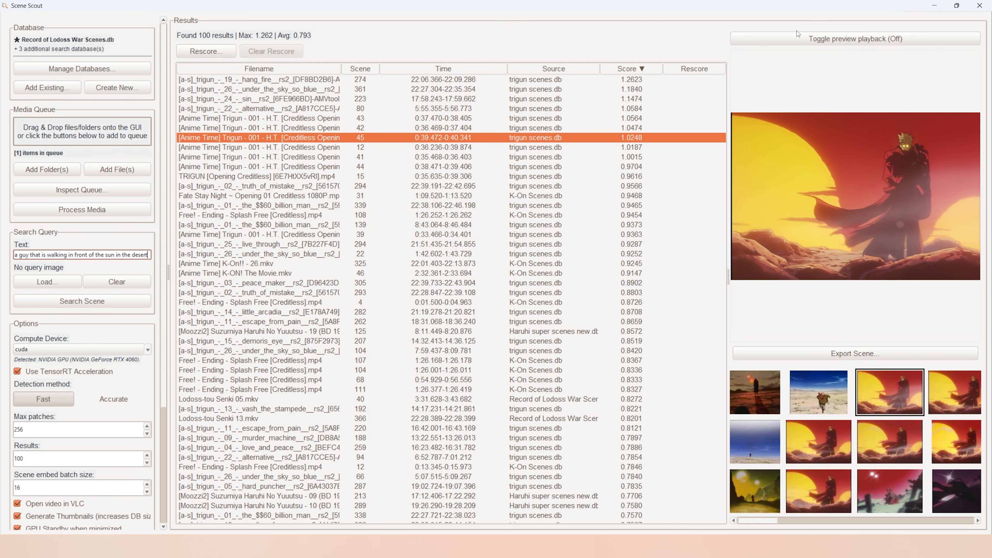
pyautogui.click(797, 35)
pyautogui.click(892, 455)
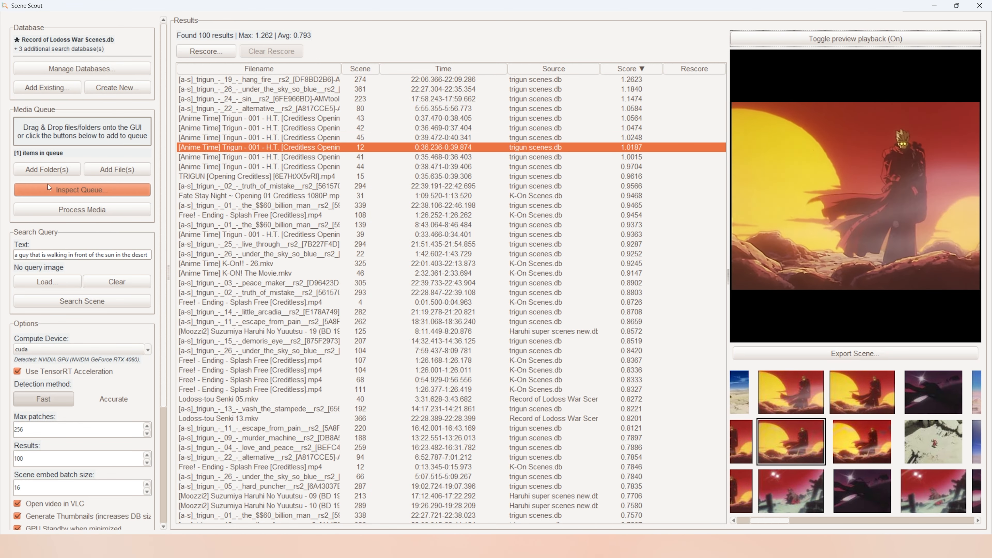
# Search all databases for "girls drinking tea" and preview scene 262 of [Anime Time] K-On!! - 22.mkv
pyautogui.tripleClick(63, 254)
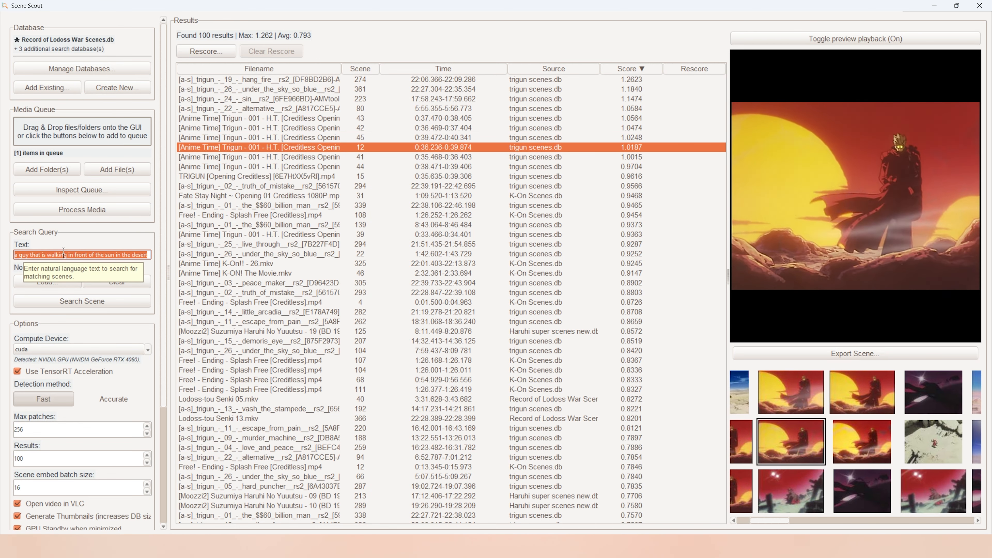
pyautogui.write('girls')
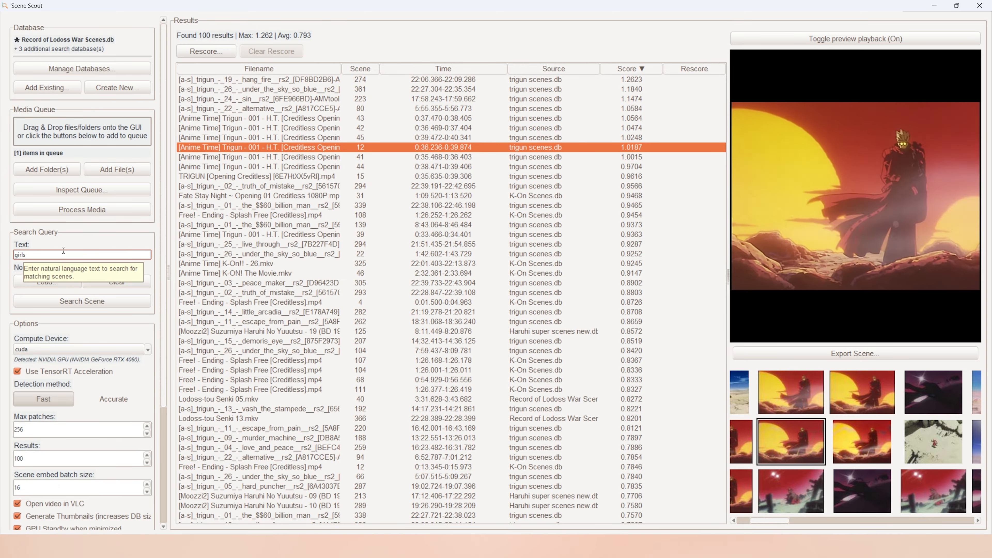
pyautogui.write(' drinking t')
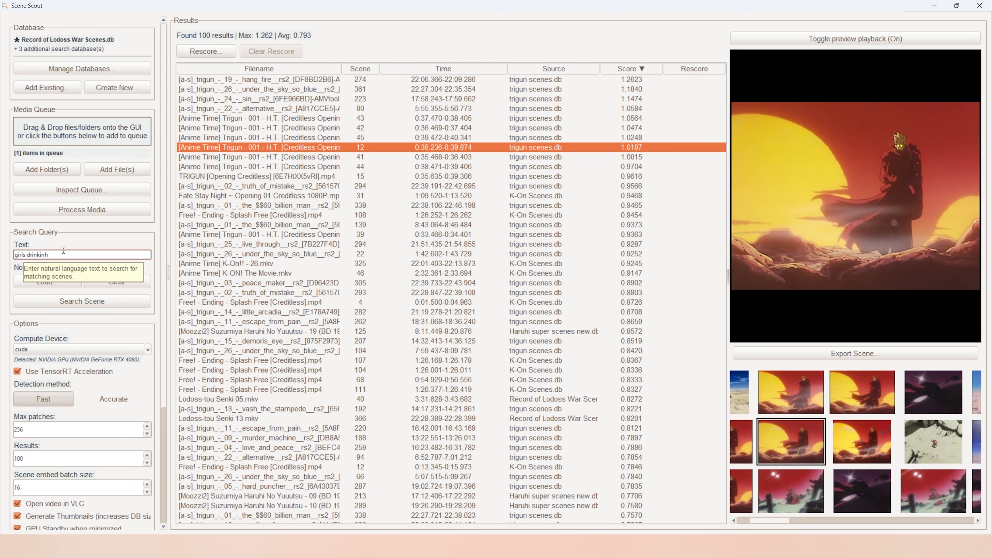
pyautogui.write('ea')
pyautogui.press('Return')
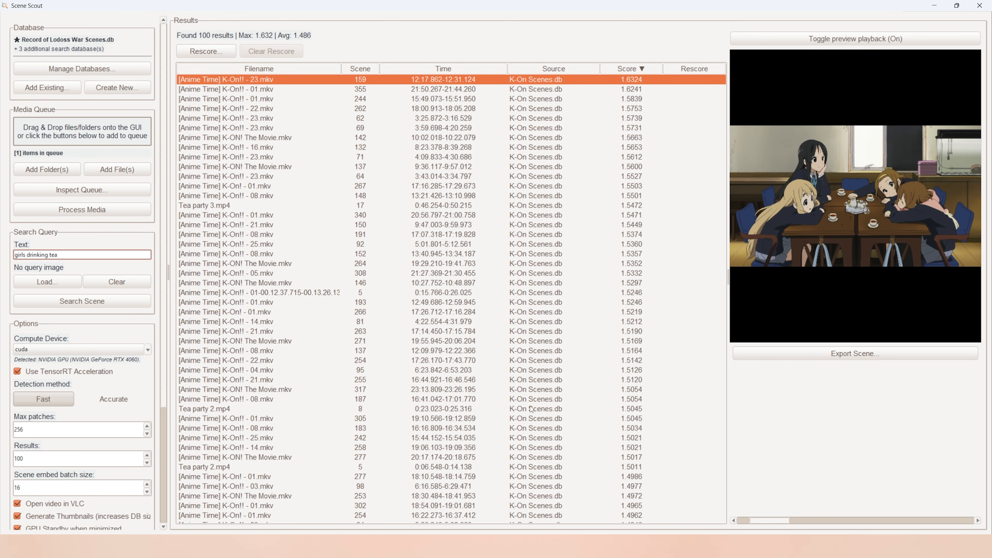
pyautogui.click(278, 109)
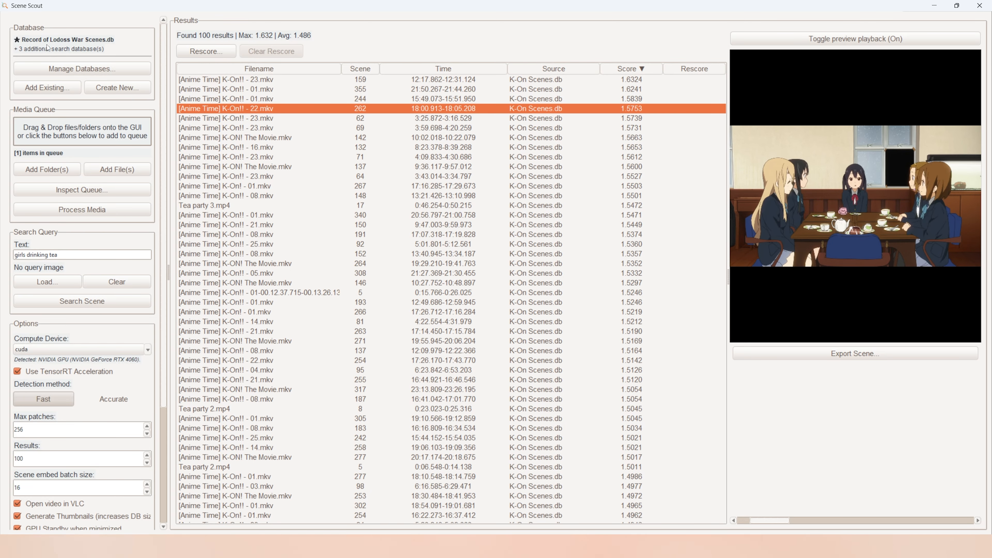
# Switch to Task Manager to check the dedicated GPU memory, turning Scene Scout's preview playback off while watching it
pyautogui.scroll(-4, 80, 427)
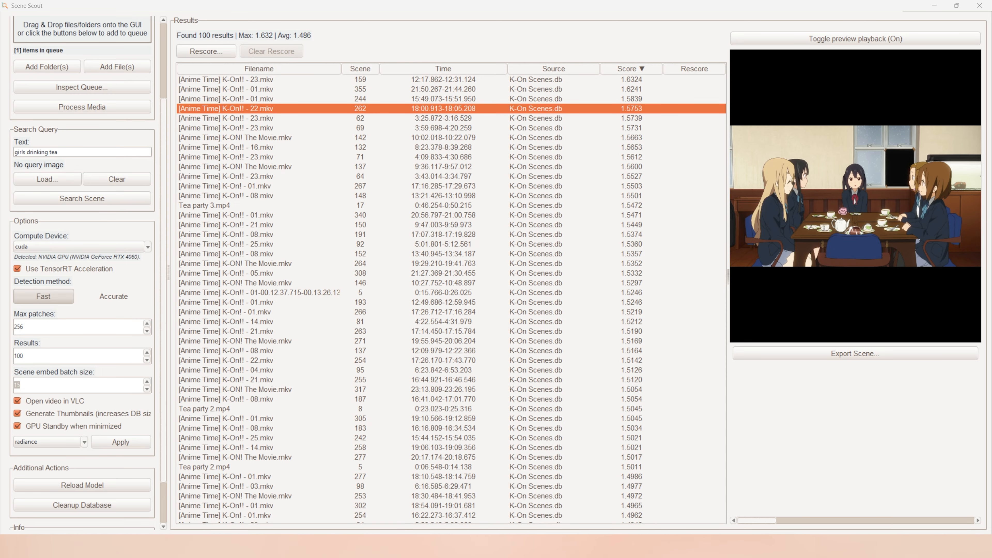
pyautogui.hotkey('ctrl', 'shift', 'Escape')
pyautogui.moveTo(617, 204); pyautogui.dragTo(603, 146)
pyautogui.scroll(-1, 555, 348)
pyautogui.scroll(-2, 539, 350)
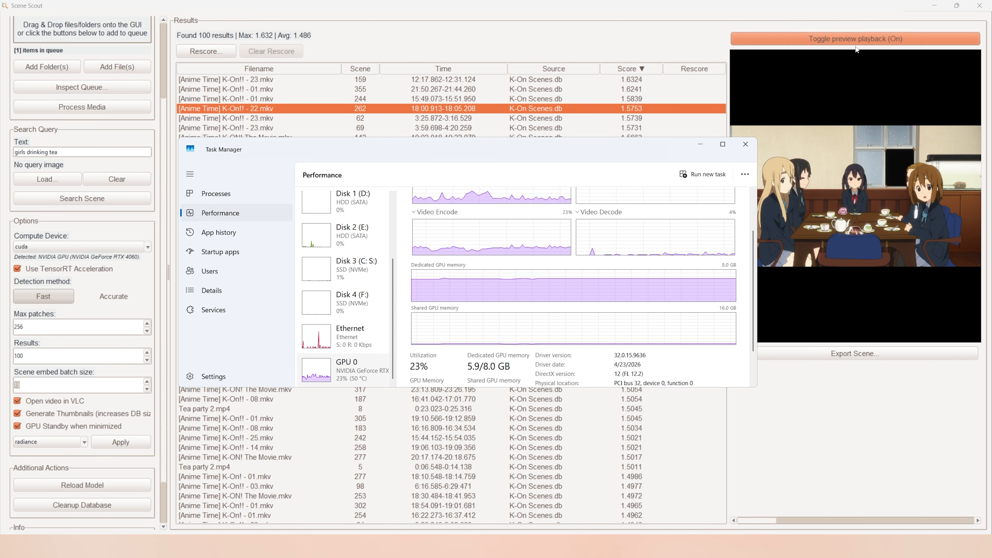
pyautogui.click(853, 40)
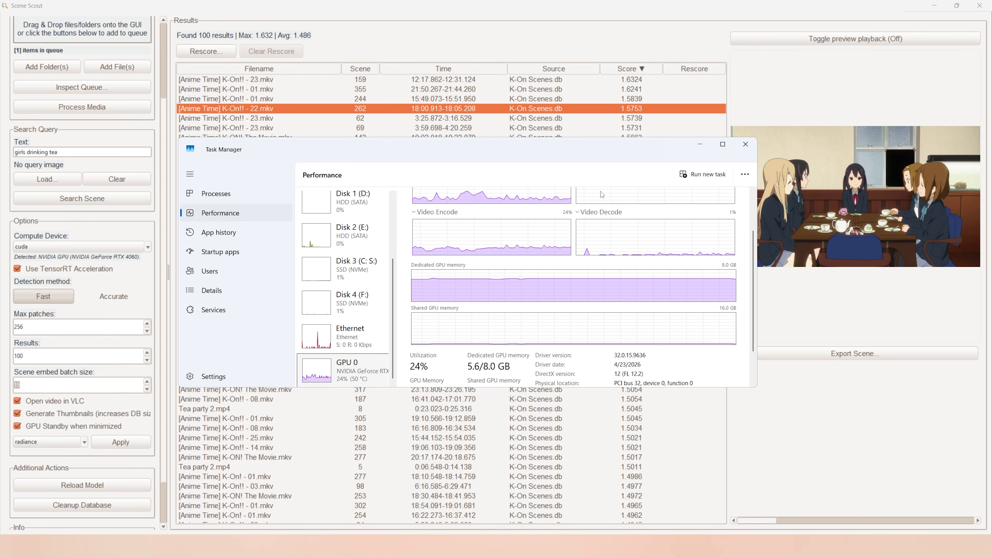
pyautogui.moveTo(625, 151); pyautogui.dragTo(603, 149)
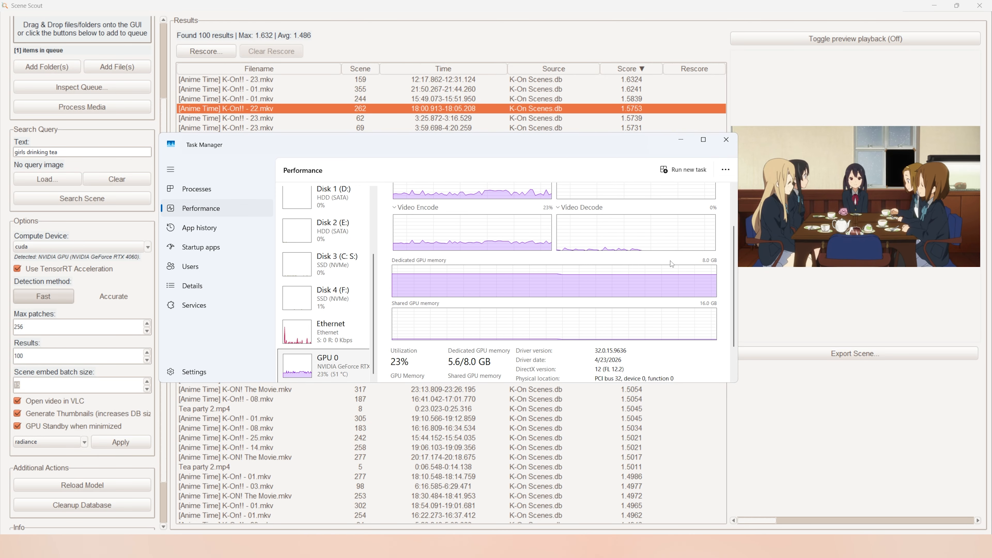
# Minimize Scene Scout to check GPU standby, compare GPU and system memory use in Task Manager, and return to Scene Scout
pyautogui.click(935, 7)
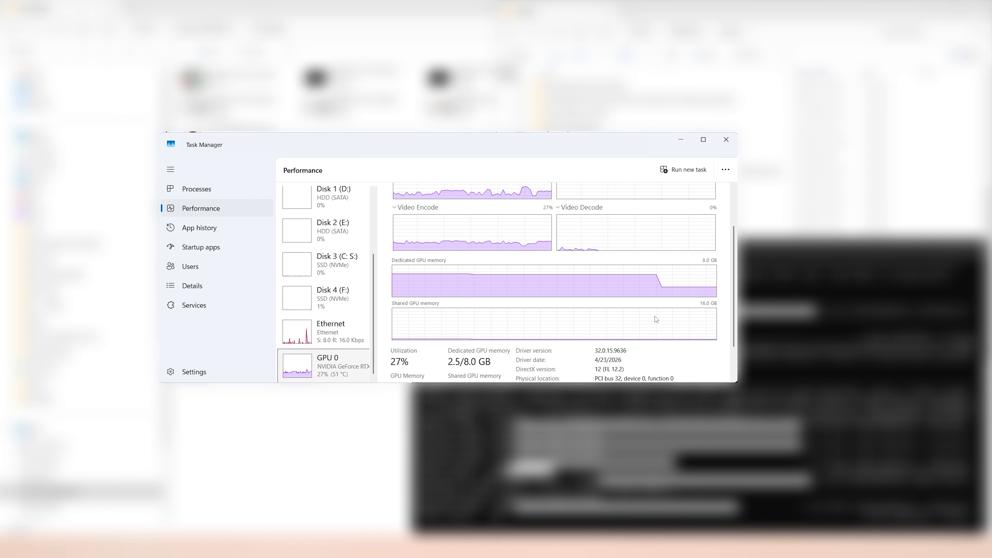
pyautogui.scroll(1, 308, 288)
pyautogui.scroll(4, 309, 288)
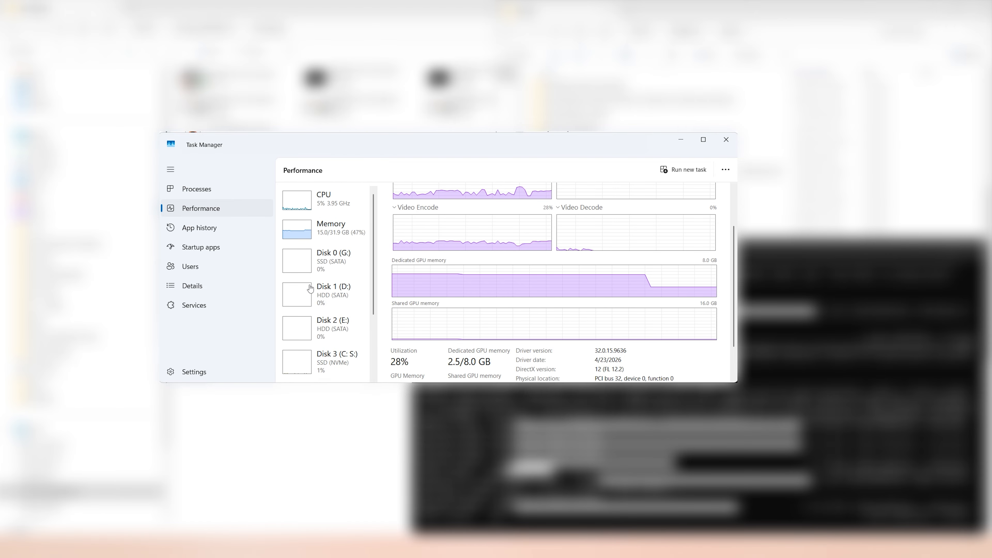
pyautogui.click(325, 232)
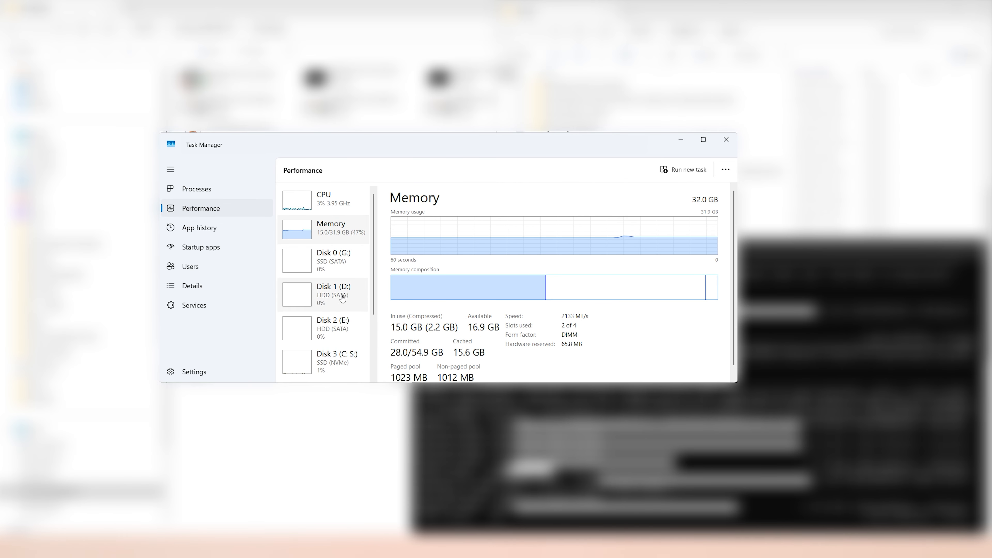
pyautogui.scroll(-3, 324, 293)
pyautogui.click(325, 365)
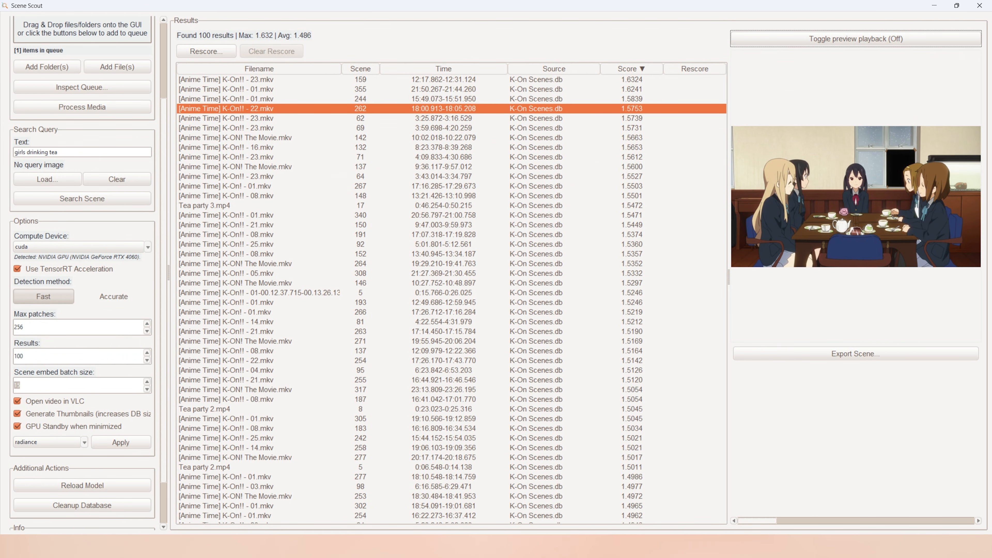
pyautogui.click(496, 546)
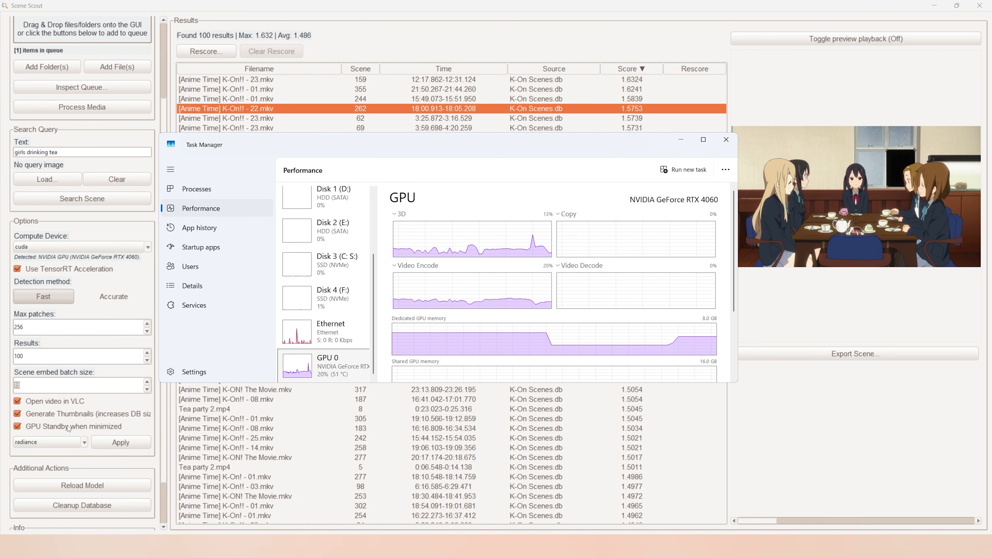
pyautogui.click(681, 140)
# Reload the model and check its loading progress in the console window
pyautogui.scroll(-2, 77, 409)
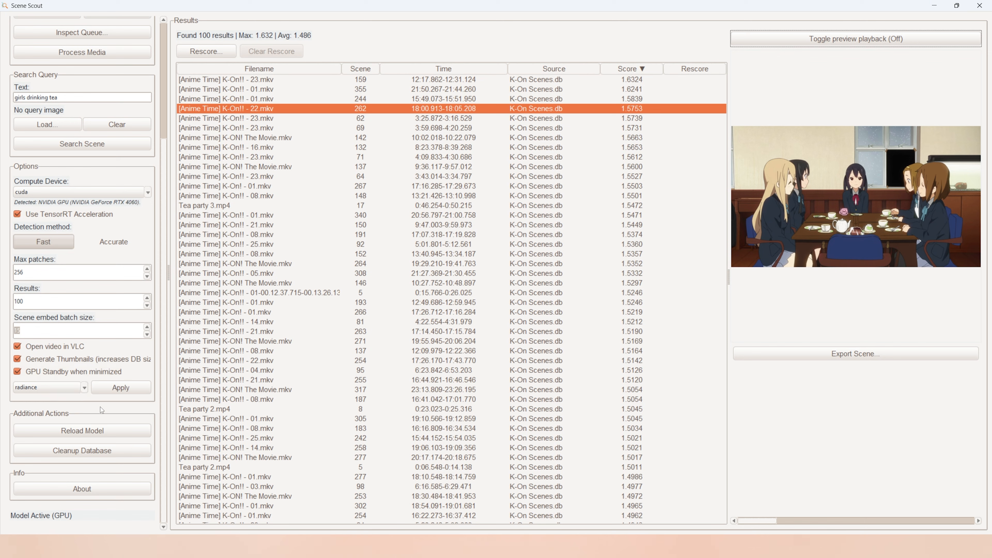
pyautogui.scroll(6, 105, 378)
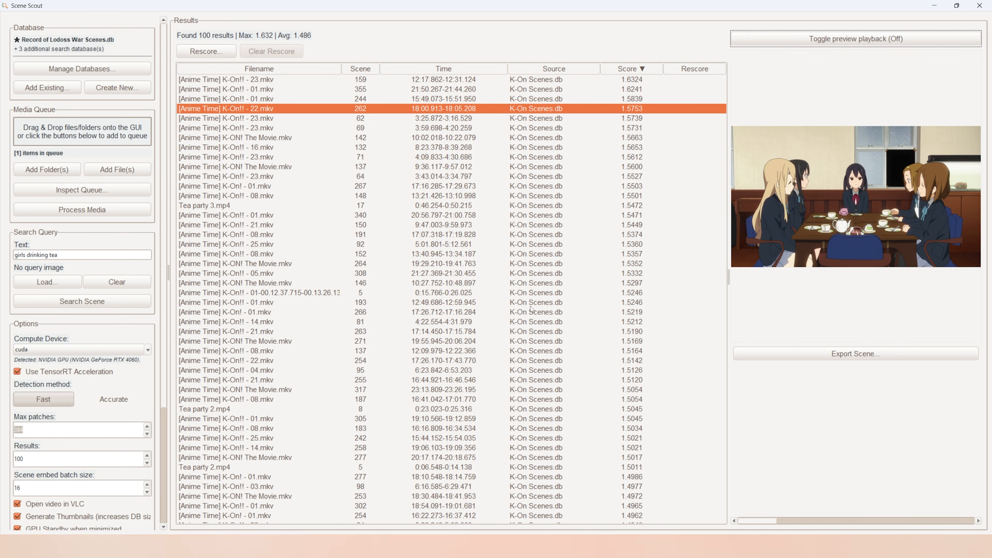
pyautogui.scroll(-4, 157, 419)
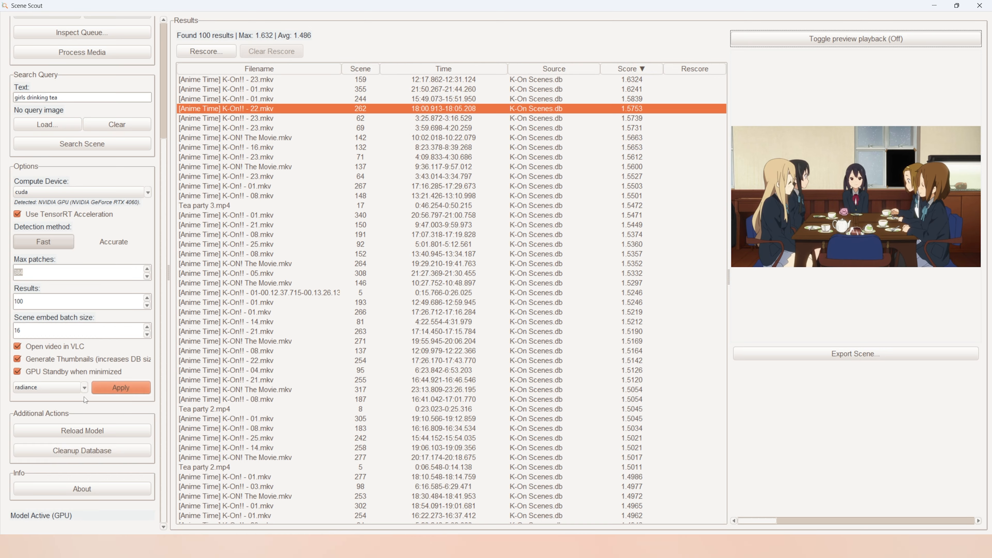
pyautogui.click(67, 435)
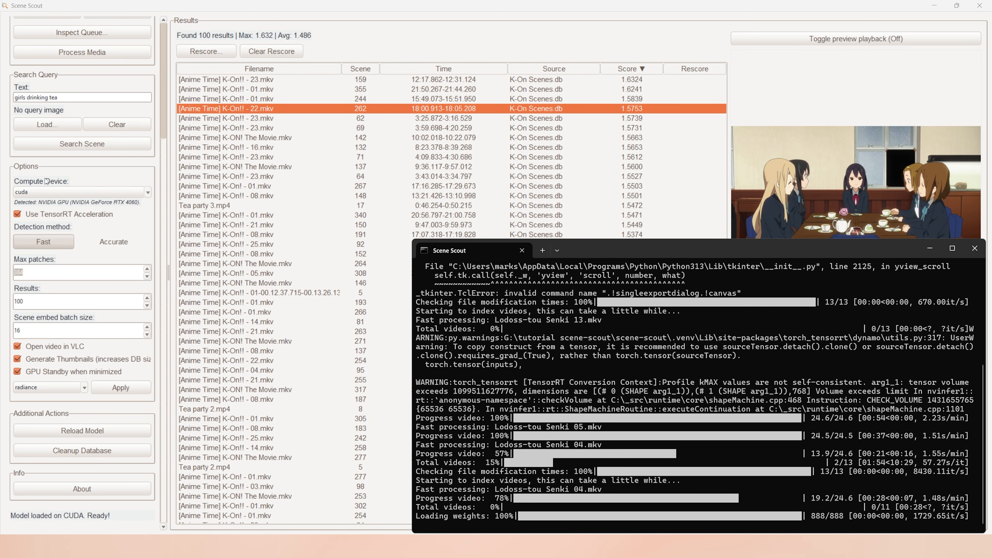
pyautogui.click(109, 430)
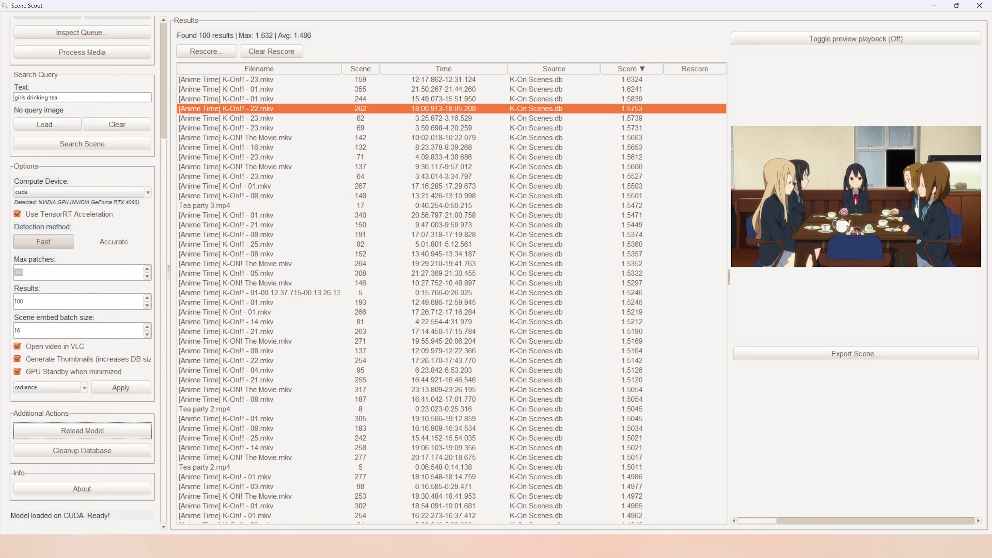
# Clean up the database by removing the entries for deleted files
pyautogui.click(75, 454)
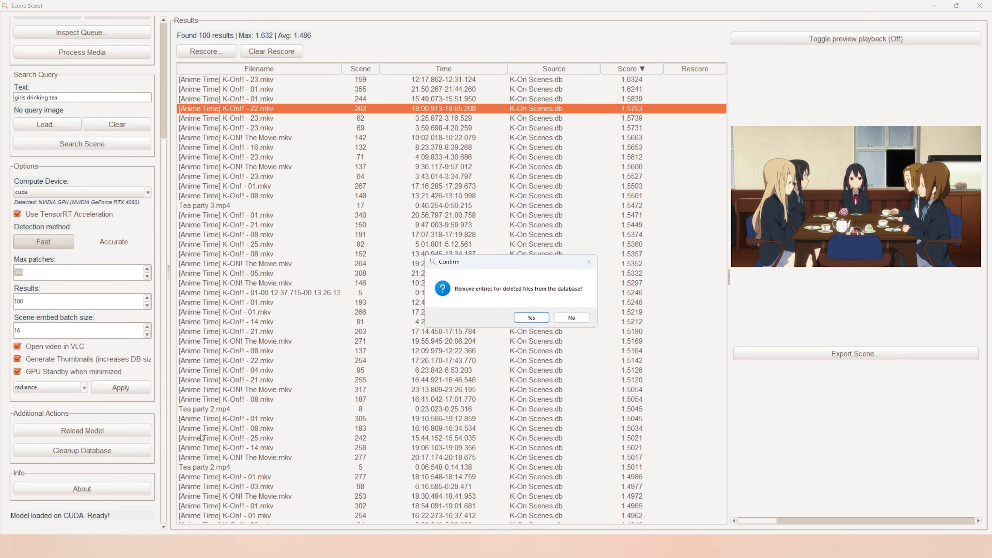
pyautogui.click(531, 317)
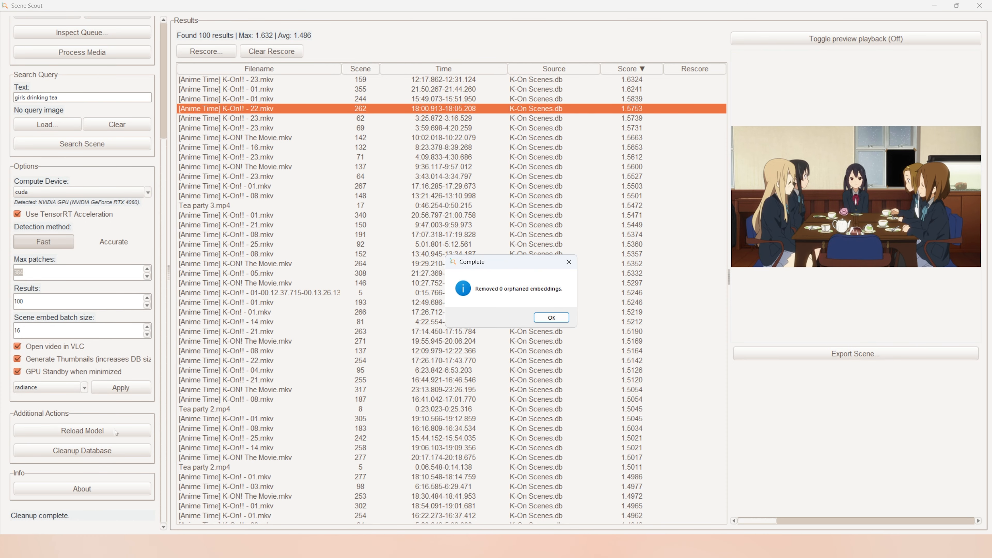
pyautogui.click(550, 317)
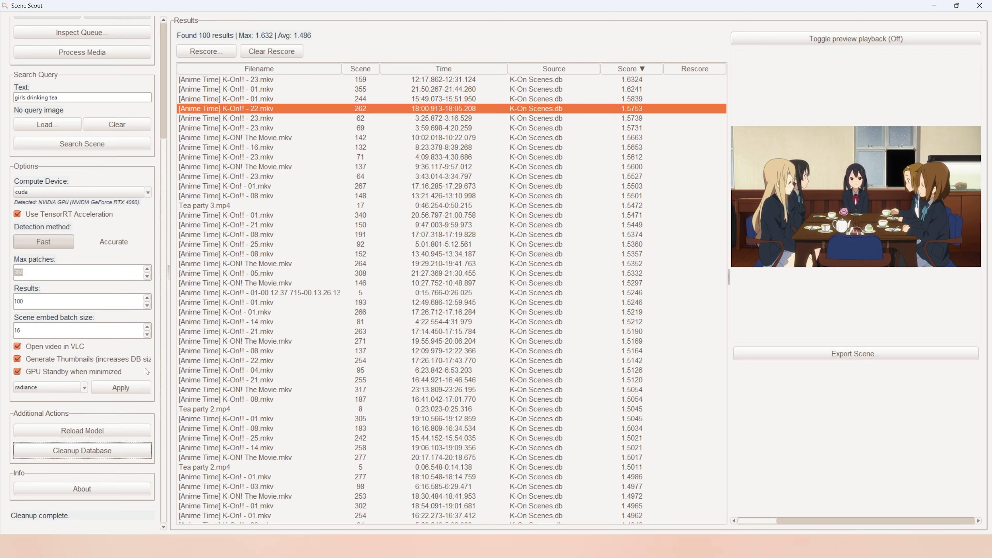
# Remove K-On Scenes.db from the list in the Database Manager and close the manager
pyautogui.scroll(5, 156, 364)
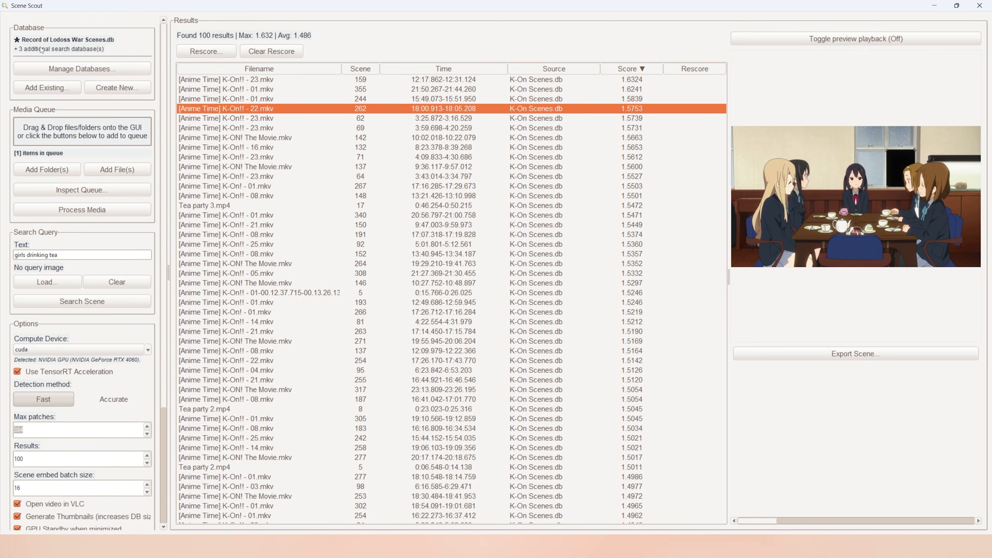
pyautogui.click(58, 71)
pyautogui.click(373, 229)
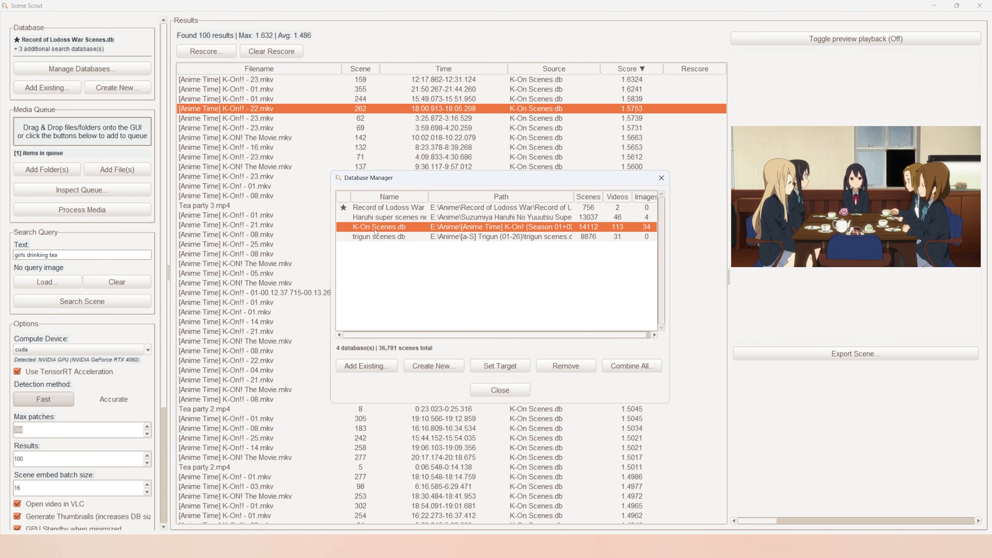
pyautogui.click(401, 234)
pyautogui.click(400, 229)
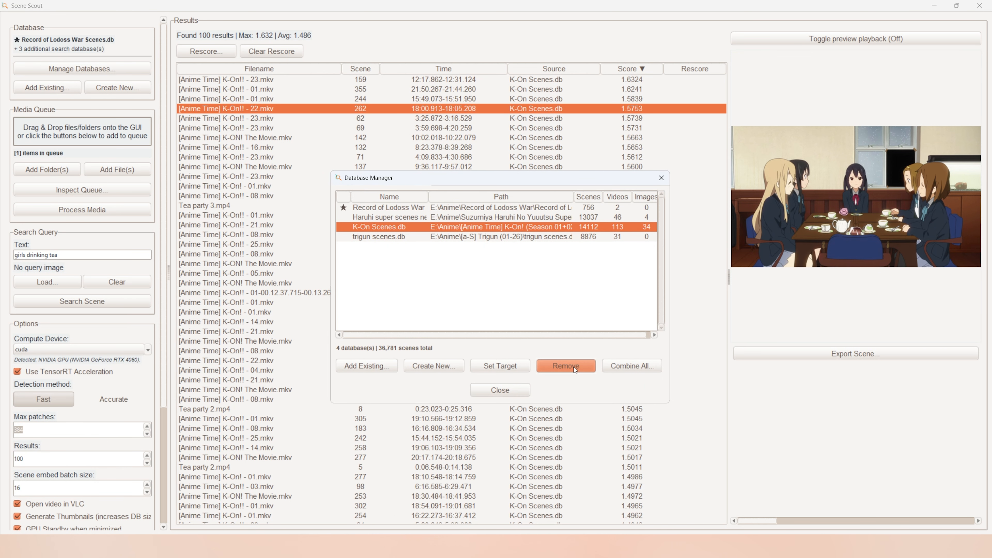
pyautogui.click(566, 365)
pyautogui.click(506, 317)
pyautogui.click(498, 388)
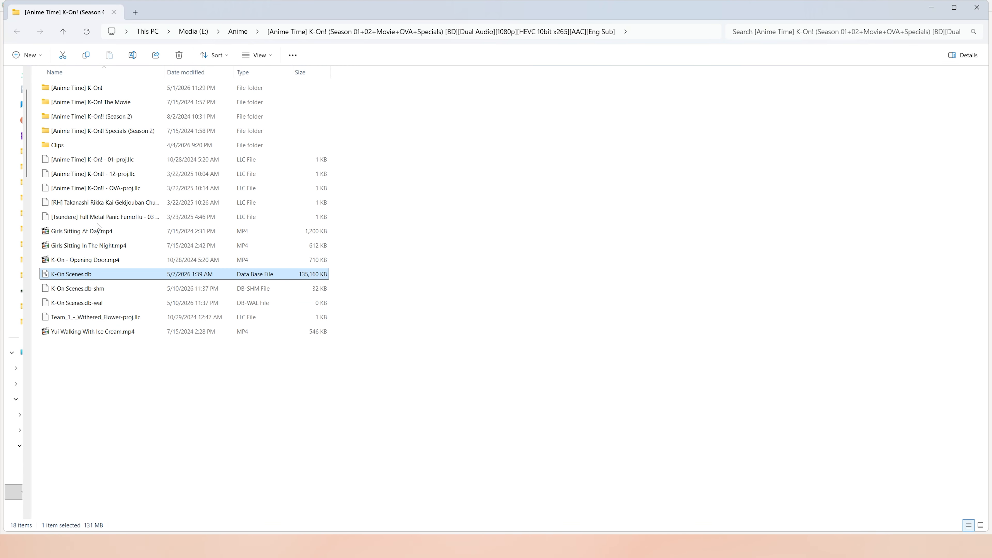
# In File Explorer, remove [Anime Time] K-On!! - 01.mkv from the [Anime Time] K-On!! (Season 2) folder
pyautogui.click(116, 90)
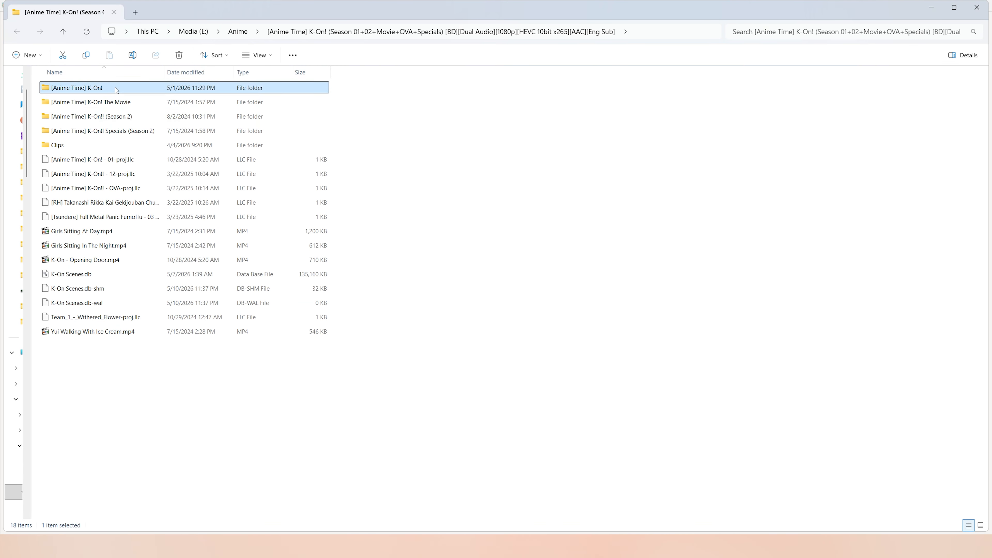
pyautogui.doubleClick(116, 89)
pyautogui.hotkey('alt', 'Left')
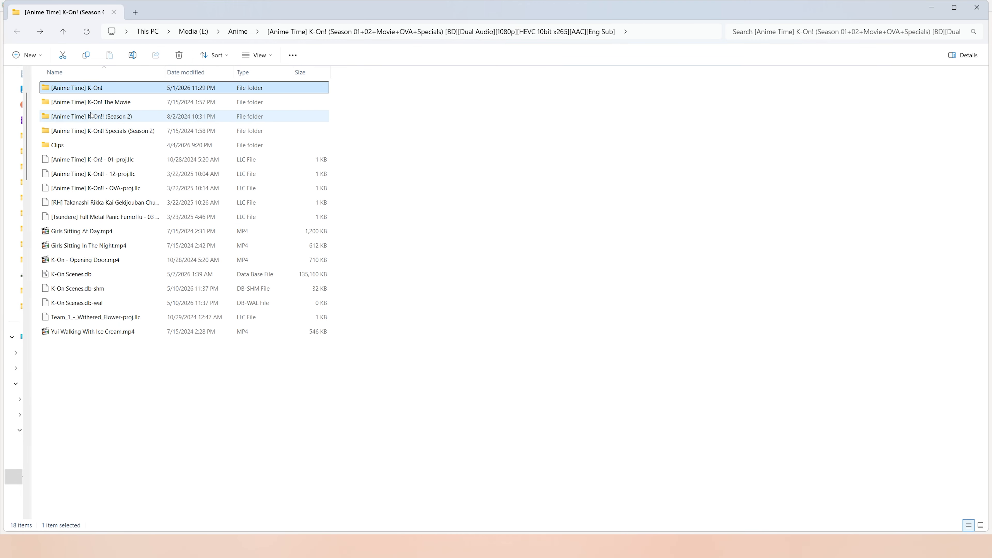
pyautogui.doubleClick(121, 117)
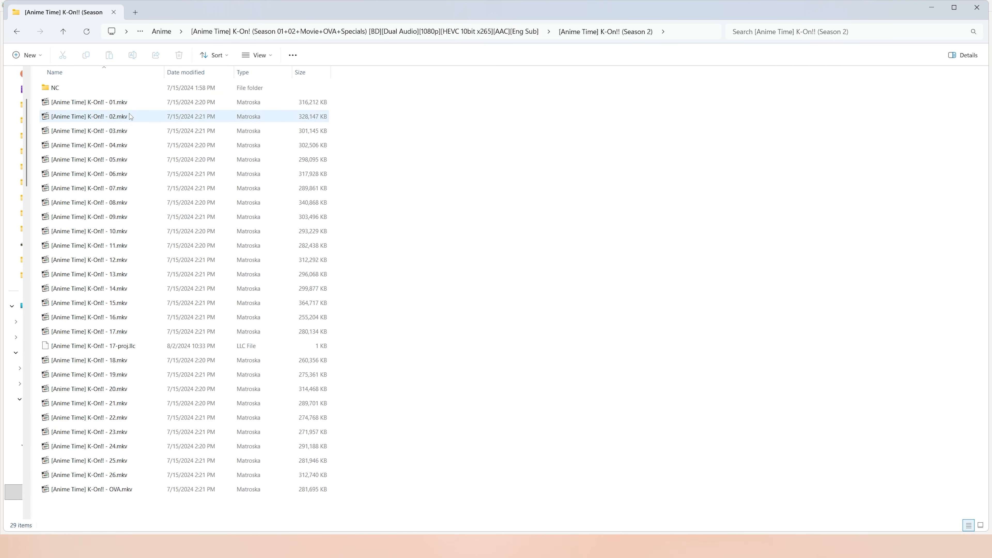
pyautogui.click(108, 103)
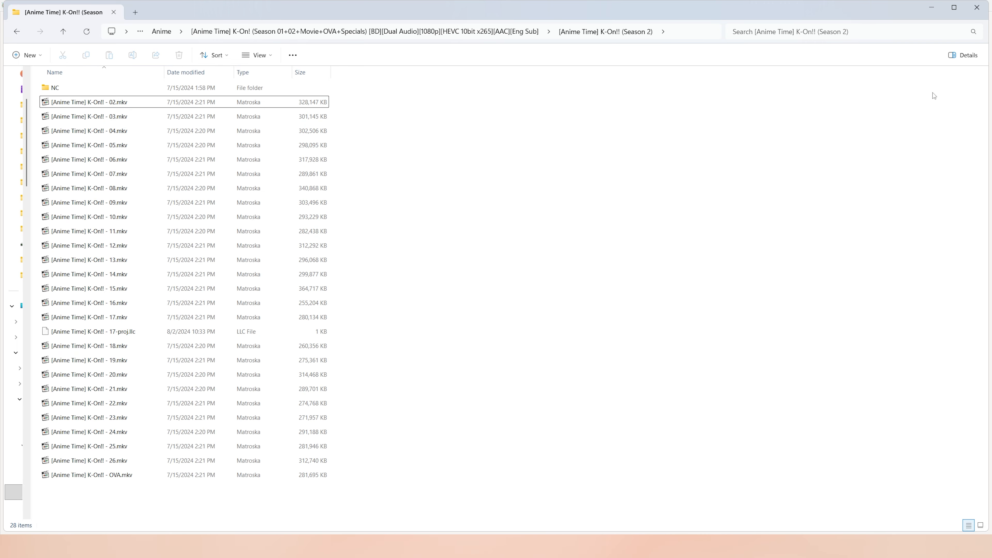
# Return to the parent K-On! folder and drop K-On Scenes.db onto Scene Scout to add it as a database
pyautogui.click(976, 7)
pyautogui.click(61, 30)
pyautogui.click(91, 274)
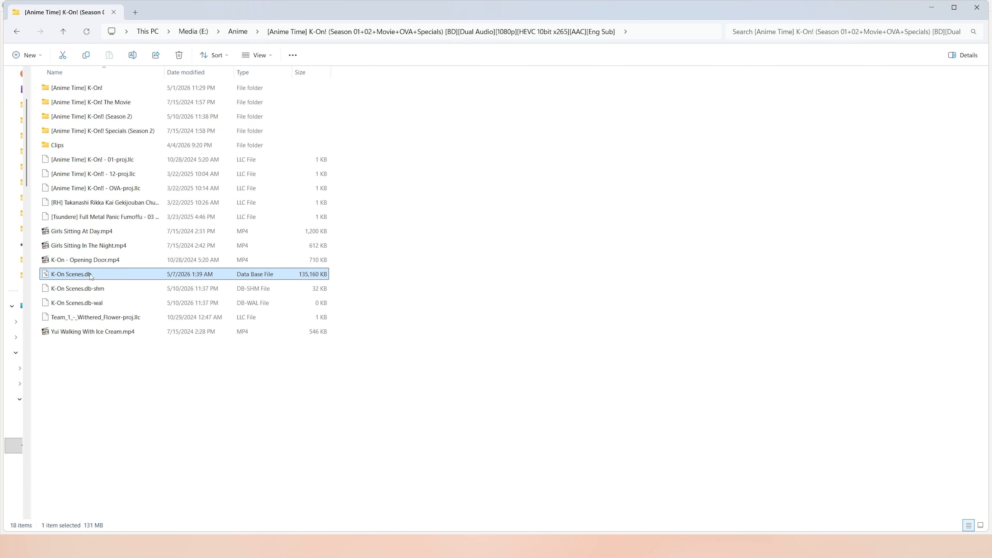
pyautogui.moveTo(319, 18); pyautogui.dragTo(587, 187)
pyautogui.moveTo(428, 448); pyautogui.dragTo(636, 118)
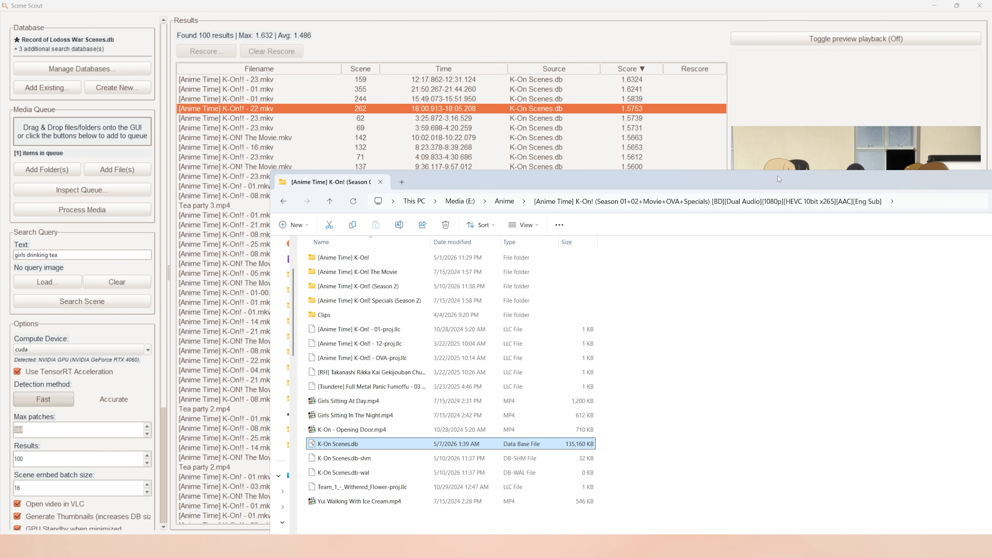
# Remove the missing [Anime Time] K-On!! - 01.mkv entry and its scene data from K-On Scenes.db
pyautogui.moveTo(825, 180); pyautogui.dragTo(491, 261)
pyautogui.click(860, 260)
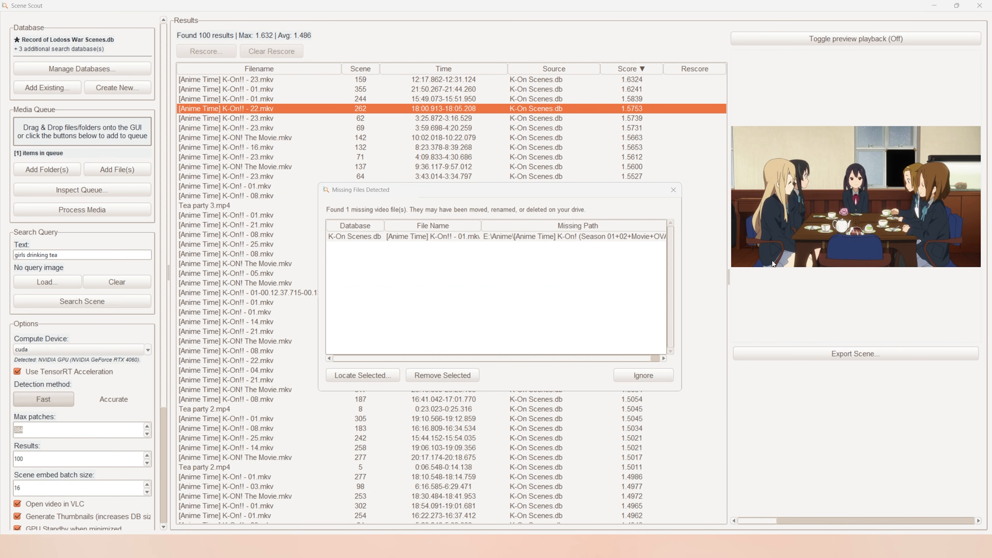
pyautogui.moveTo(479, 197); pyautogui.dragTo(437, 190)
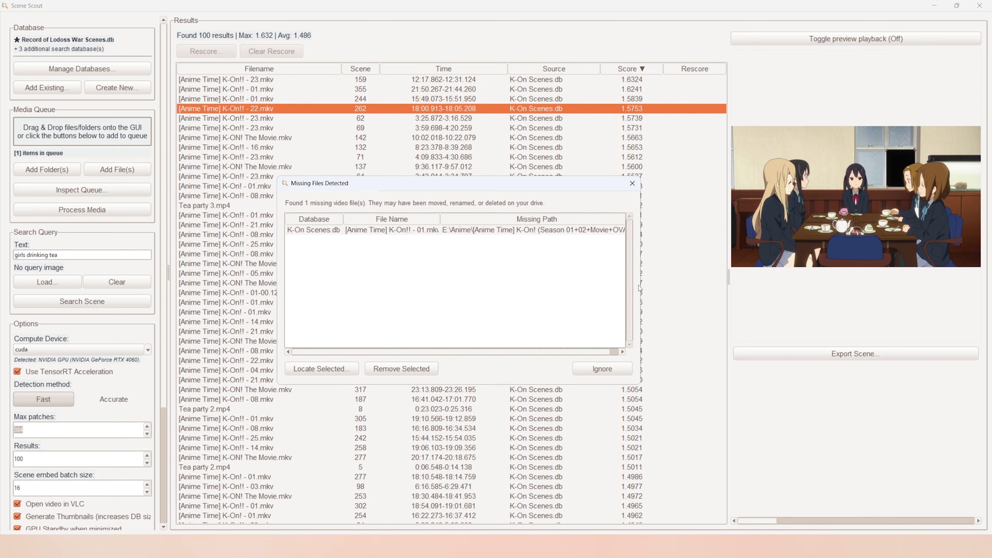
pyautogui.moveTo(643, 285); pyautogui.dragTo(675, 289)
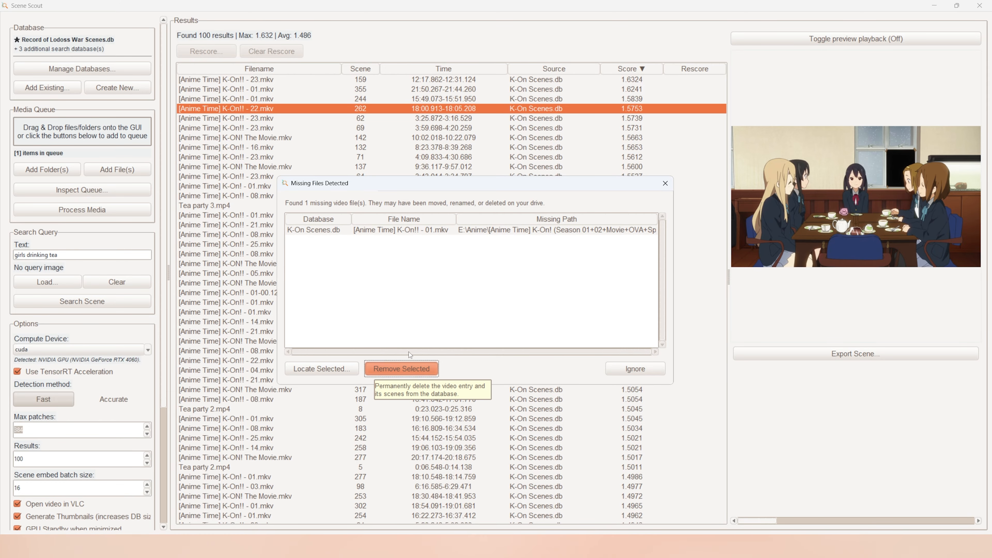
pyautogui.click(433, 370)
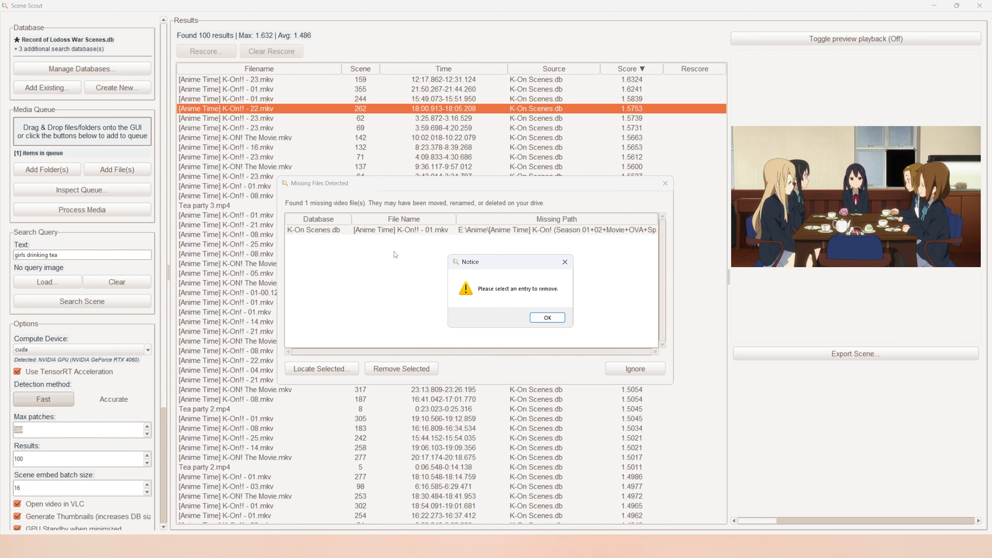
pyautogui.click(564, 261)
pyautogui.click(520, 231)
pyautogui.click(406, 368)
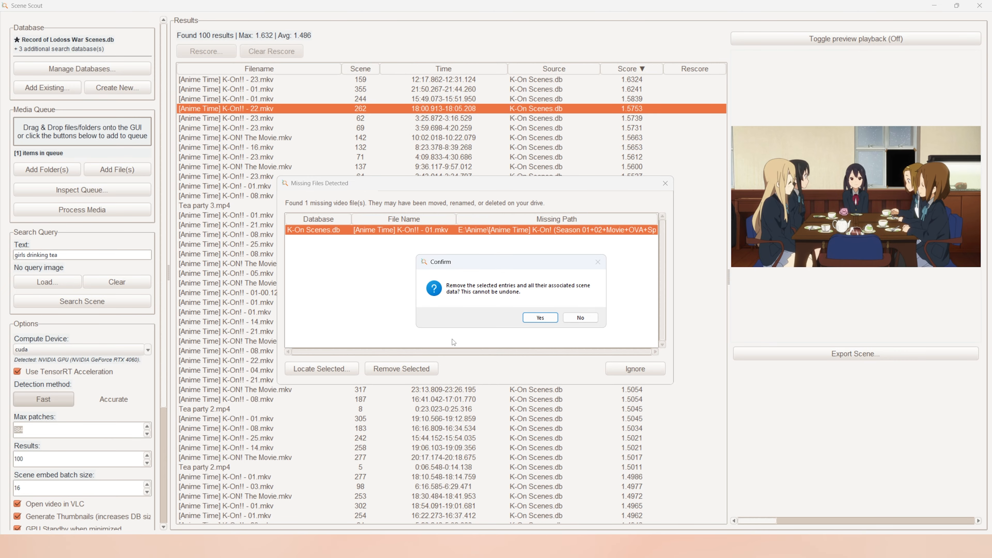
pyautogui.click(525, 323)
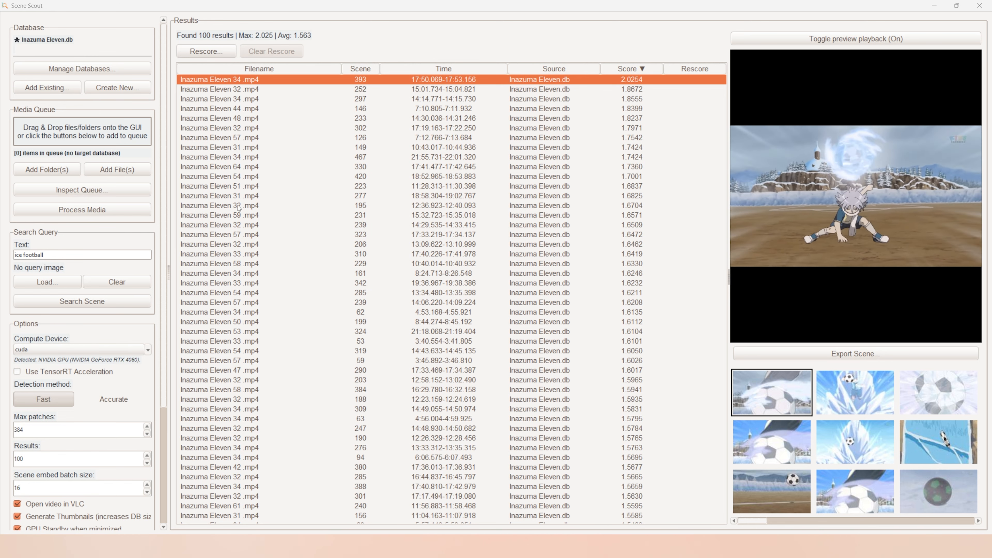
# Combine Inazuma Eleven.db and the Future GPX Cyber Formula database into a new database named new-new-database in the Scene Scout Recording folder
pyautogui.click(79, 72)
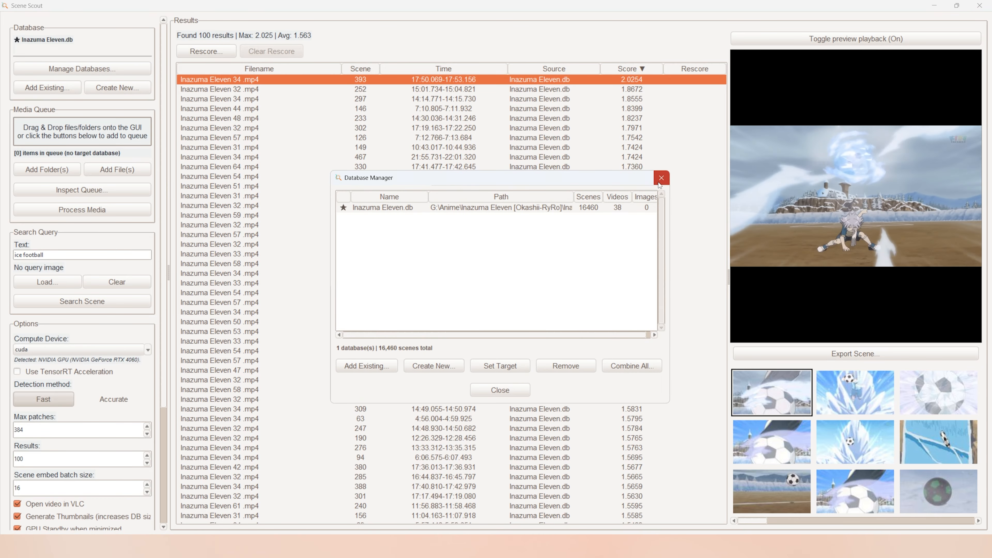
pyautogui.click(661, 179)
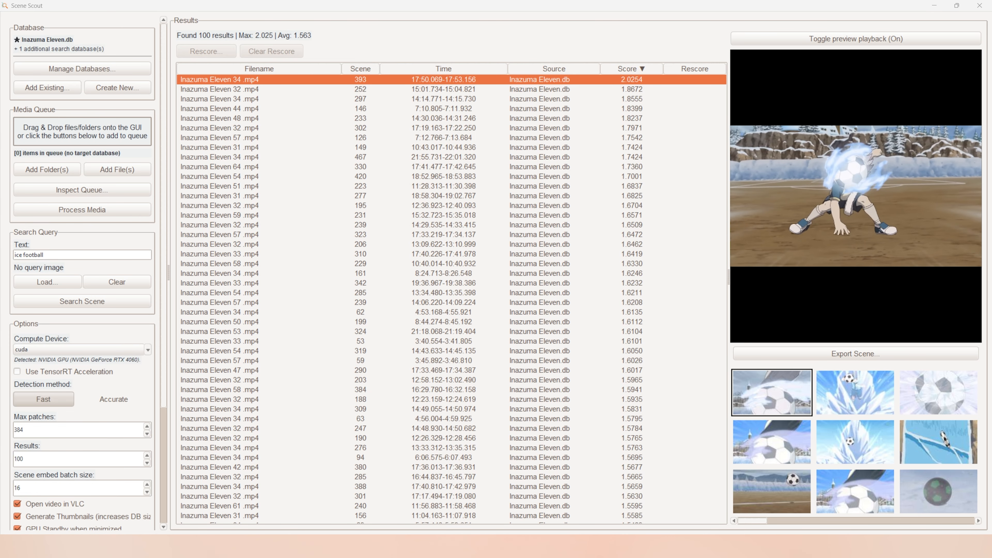
pyautogui.click(93, 68)
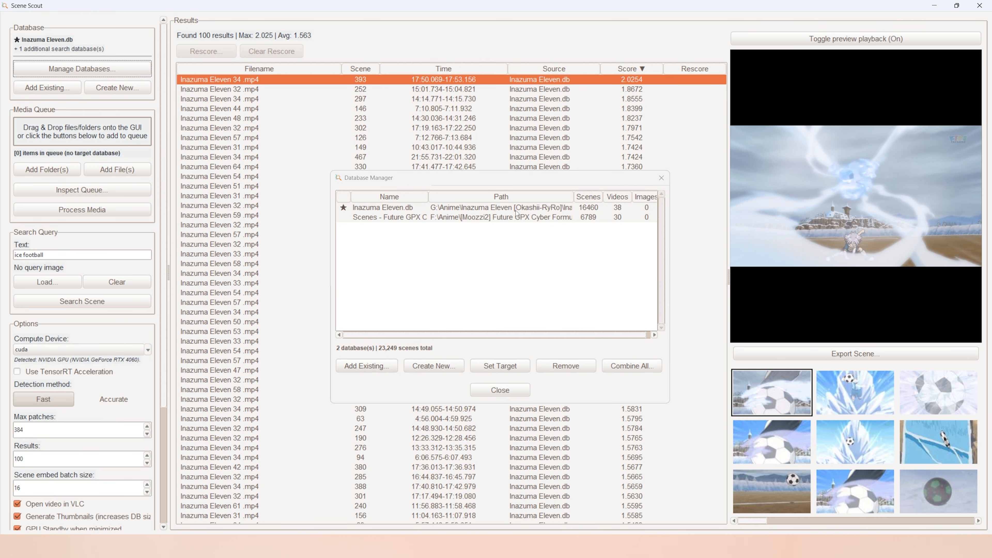
pyautogui.click(637, 367)
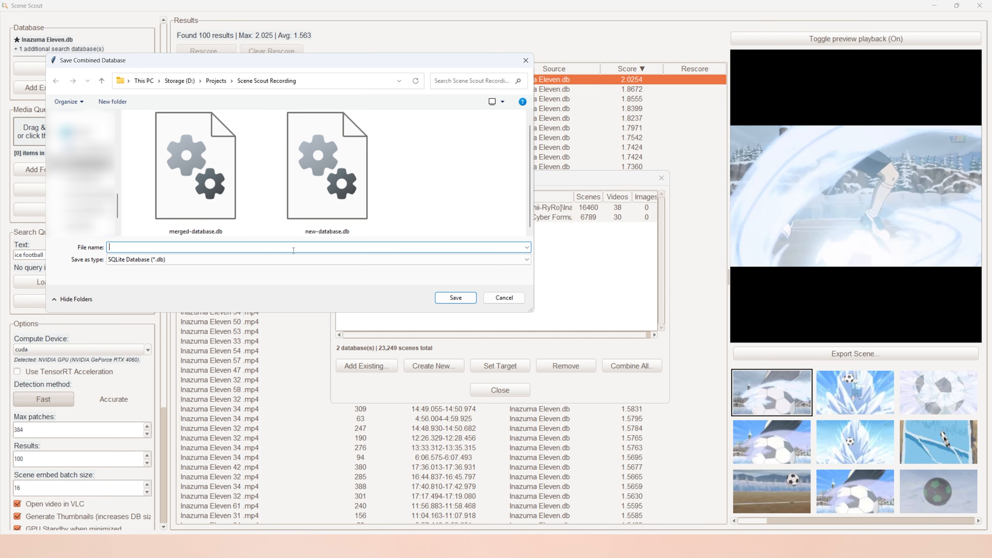
pyautogui.write('new-')
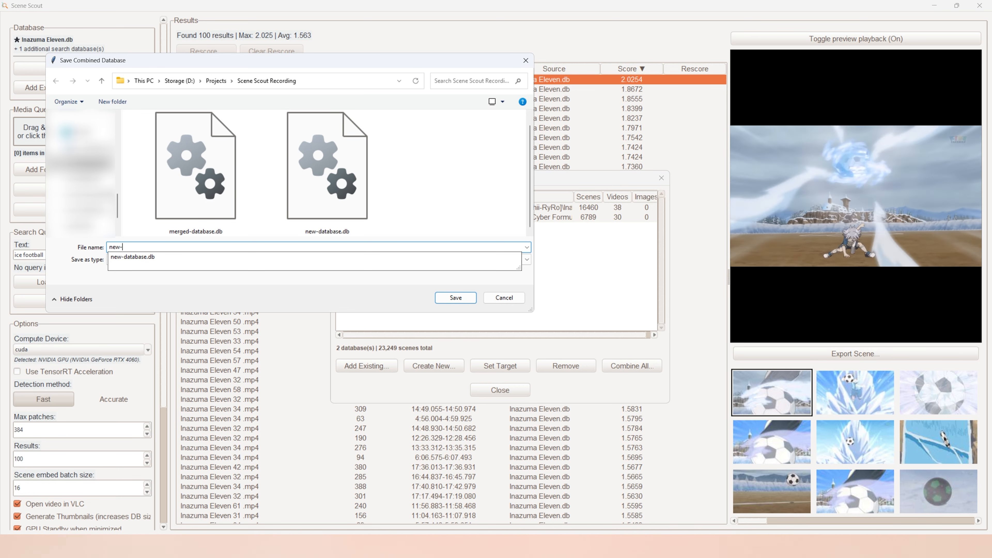
pyautogui.write('new-databas')
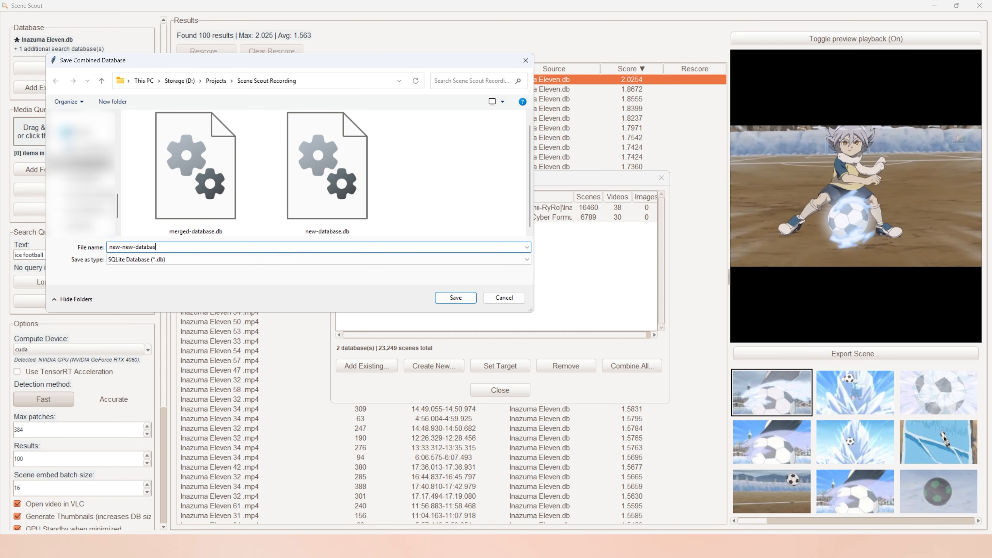
pyautogui.write('e')
pyautogui.press('Return')
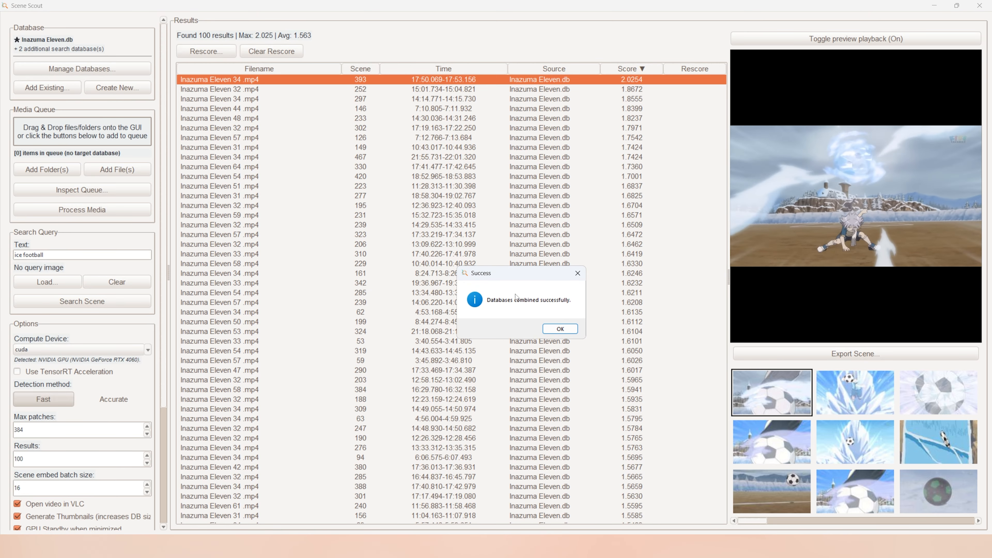
pyautogui.click(551, 332)
# Remove Inazuma Eleven.db and the Future GPX Cyber Formula database from the Database Manager, leaving only new-new-database.db, and close the manager
pyautogui.click(110, 71)
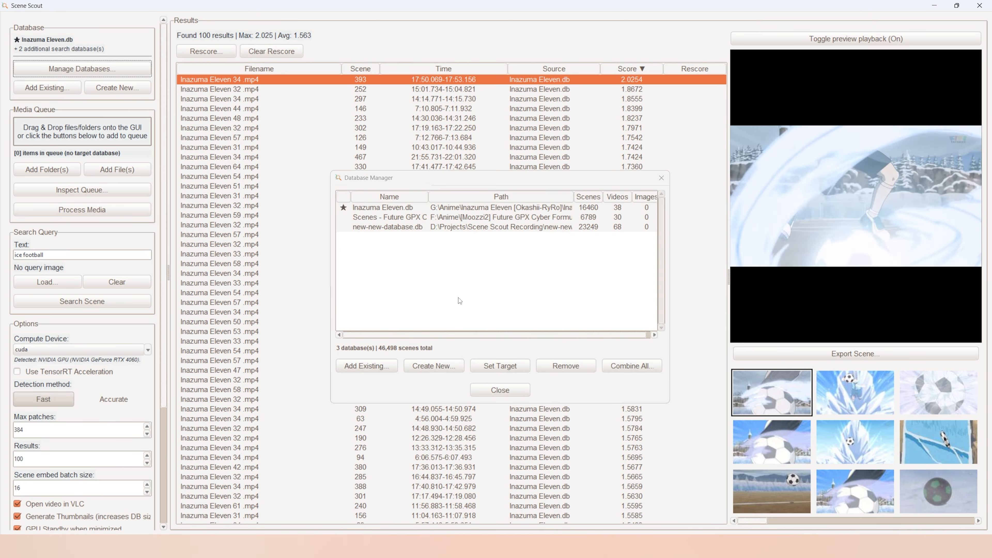
pyautogui.click(457, 211)
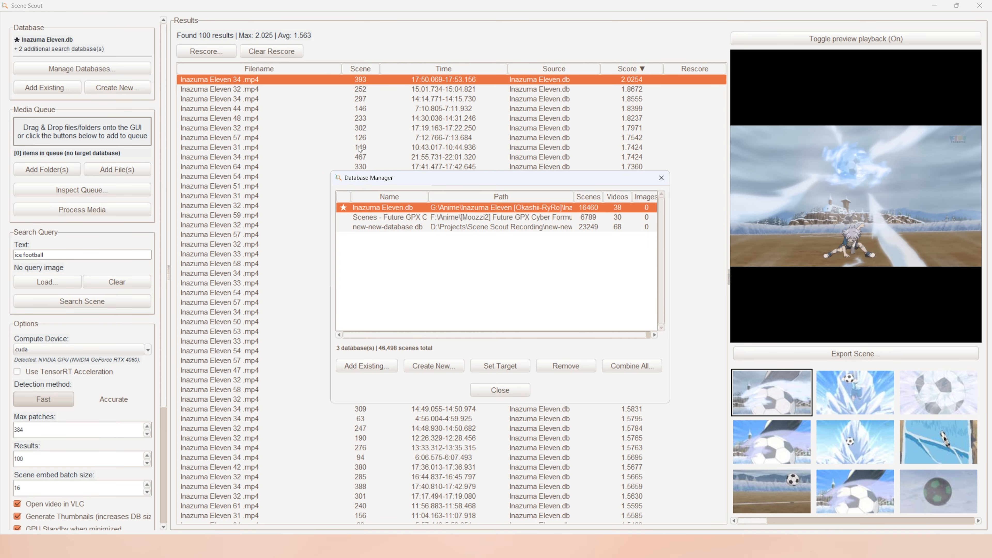
pyautogui.click(582, 365)
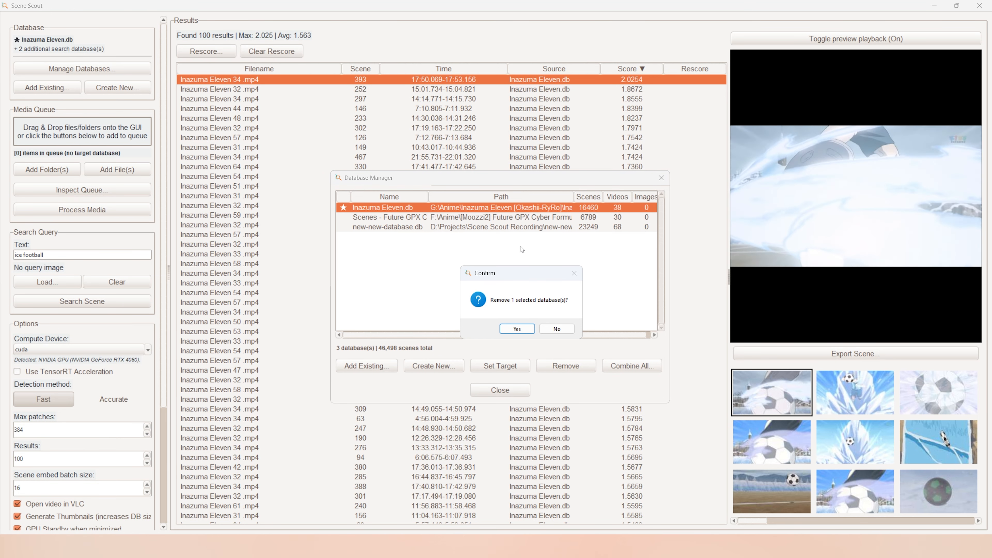
pyautogui.click(523, 327)
pyautogui.click(574, 362)
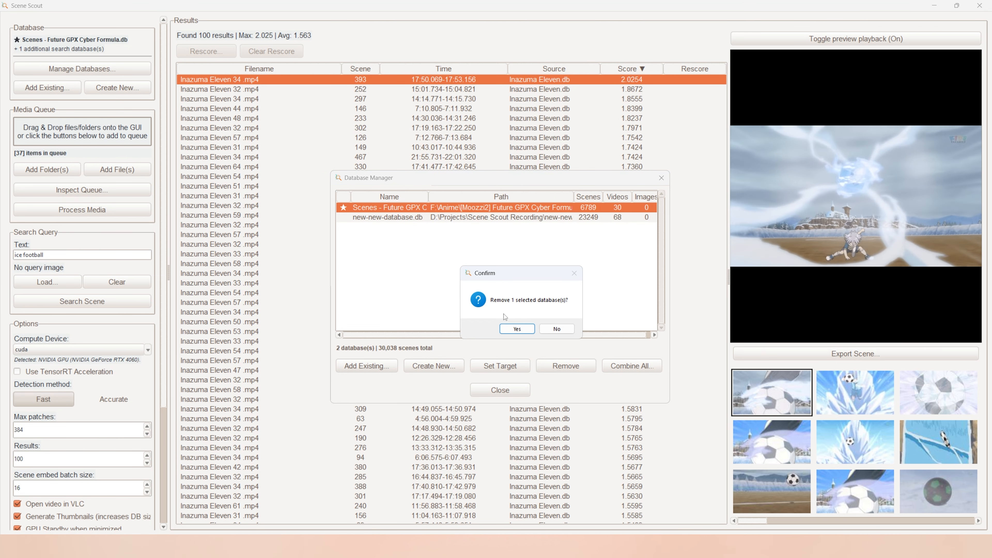
pyautogui.click(532, 329)
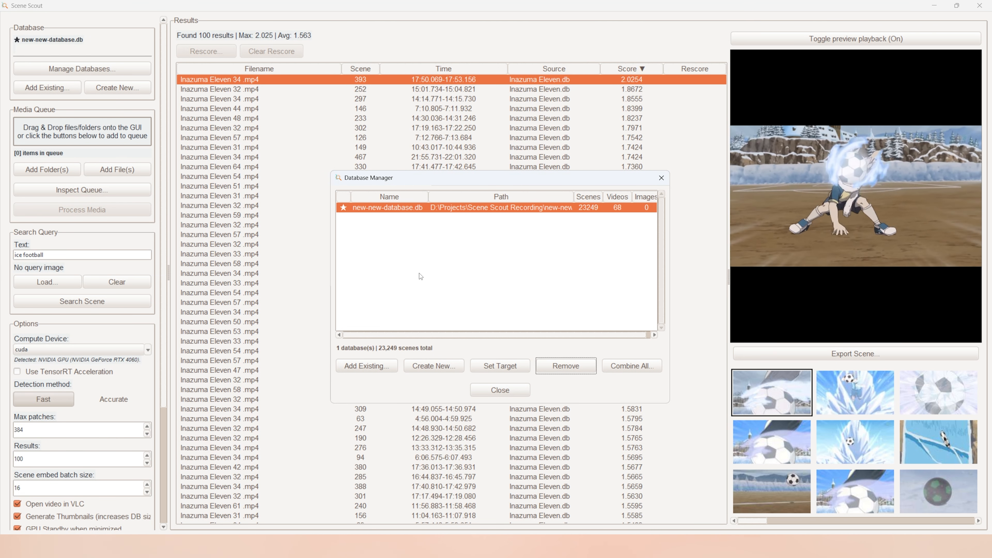
pyautogui.click(519, 392)
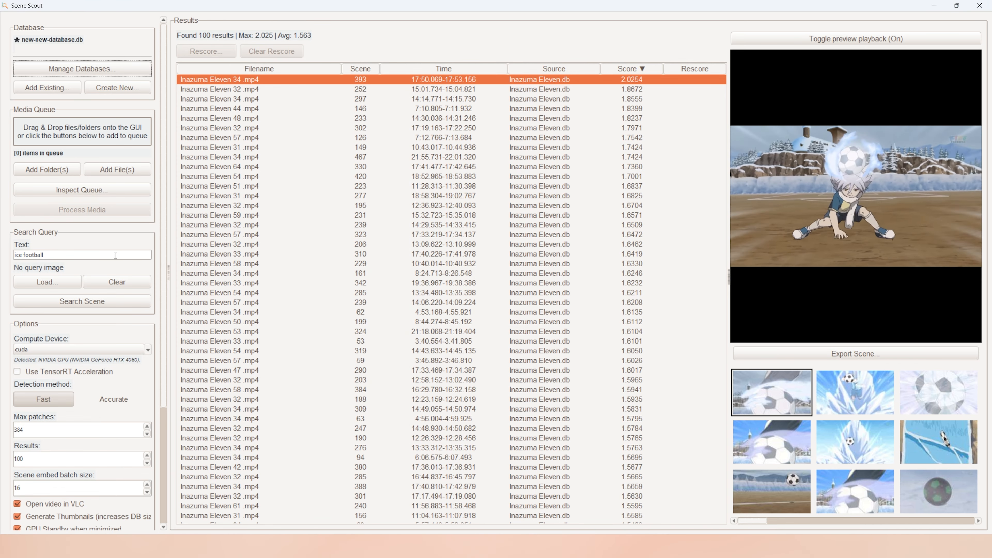
# Search the combined database for "dragon football" and preview the Inazuma Eleven 64 scene 293 result
pyautogui.moveTo(116, 254); pyautogui.dragTo(2, 247)
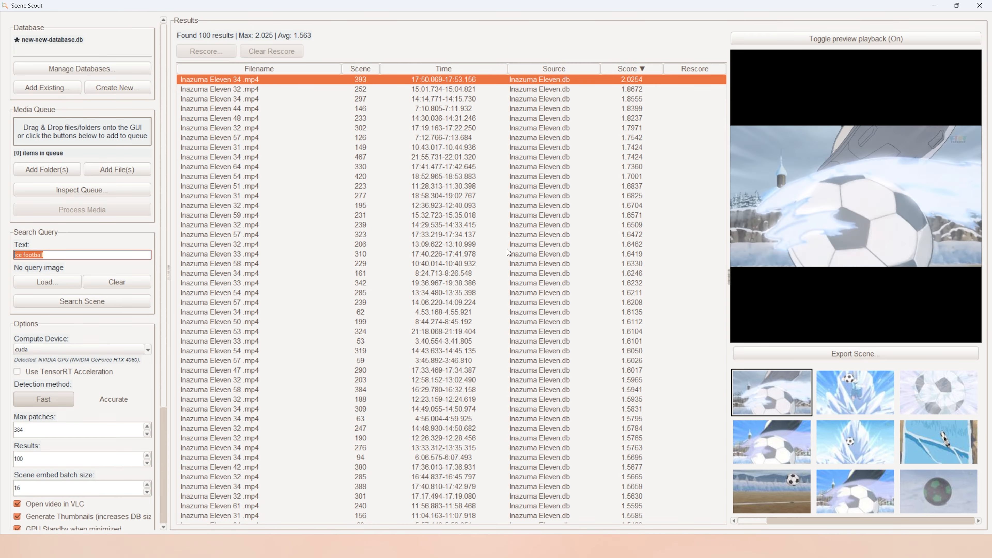
pyautogui.write('dragon f')
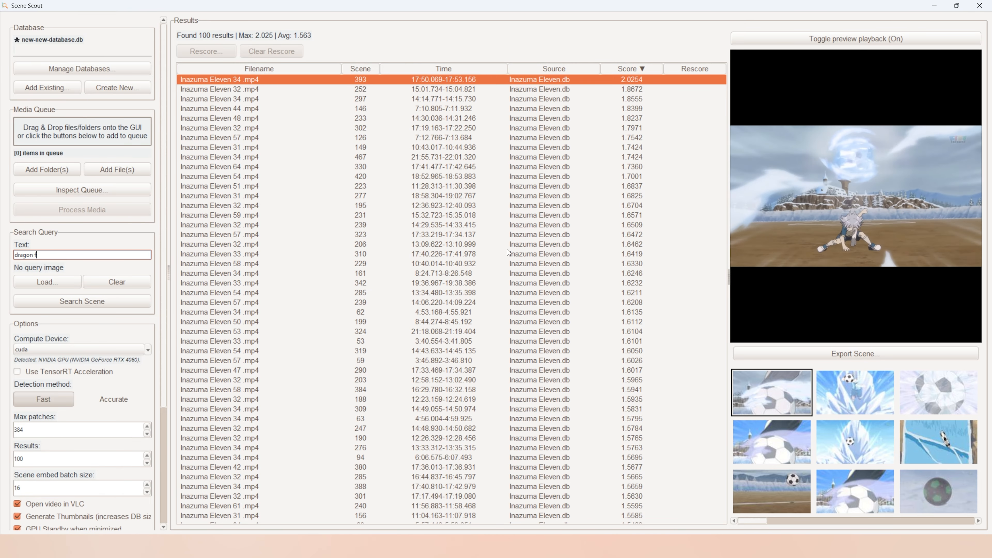
pyautogui.write('ootball')
pyautogui.press('Return')
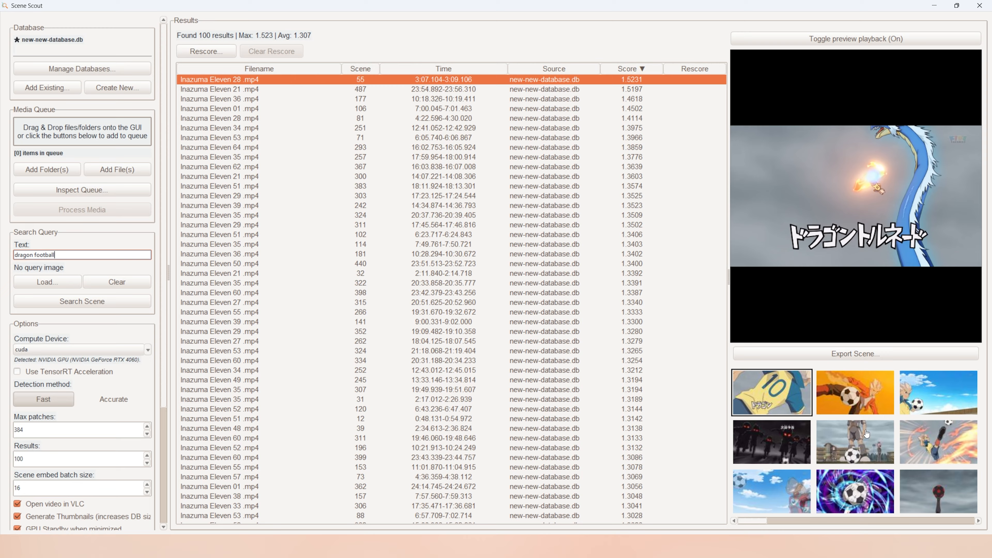
pyautogui.click(856, 408)
pyautogui.click(923, 444)
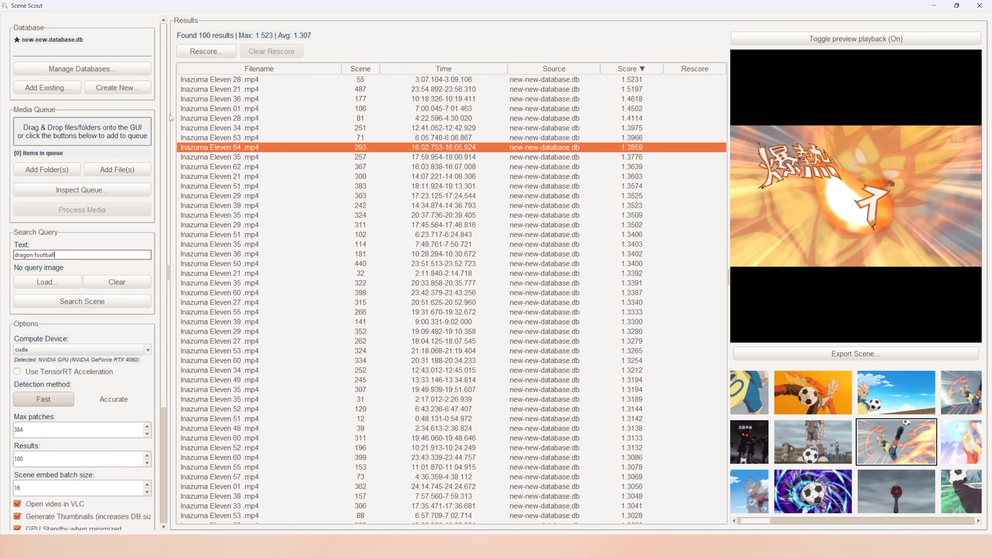
# Search for "racing car drifting sparks" and preview the second and third results, scenes 218 and 170
pyautogui.moveTo(81, 254); pyautogui.dragTo(2, 247)
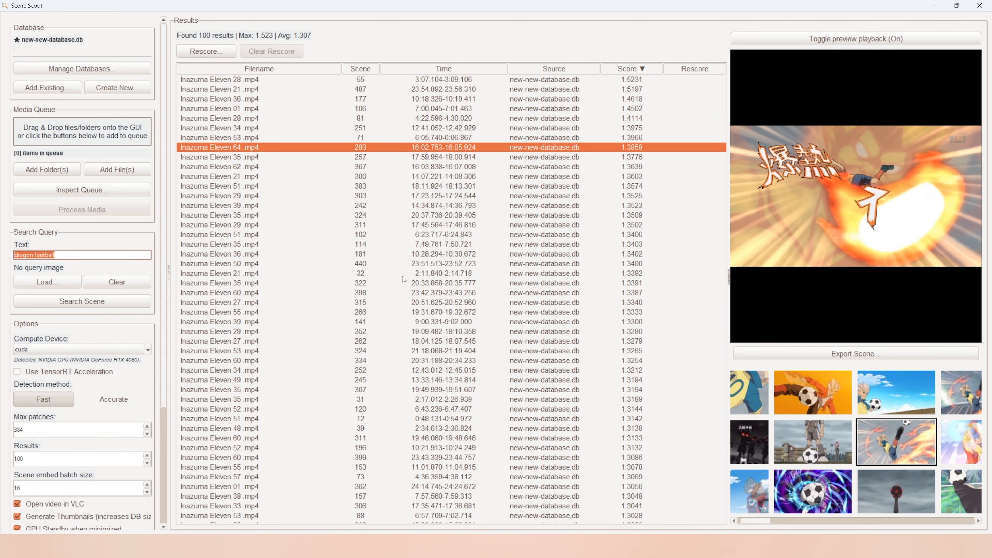
pyautogui.write('r')
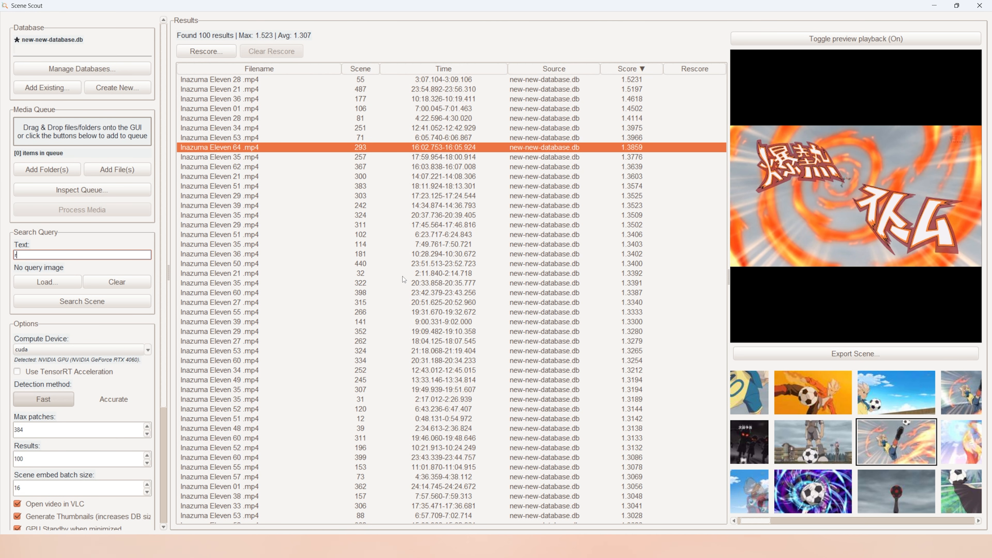
pyautogui.write('dr')
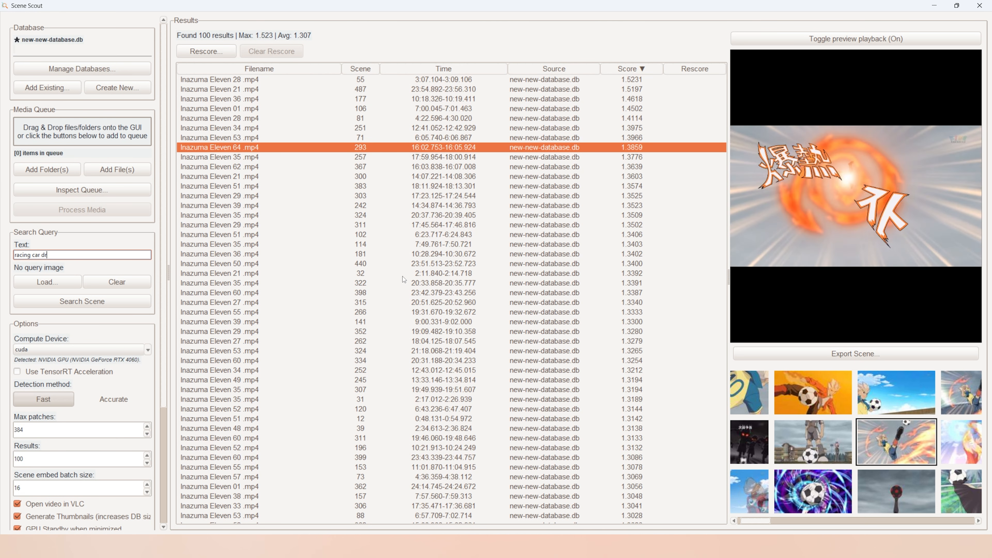
pyautogui.write('ifting spark')
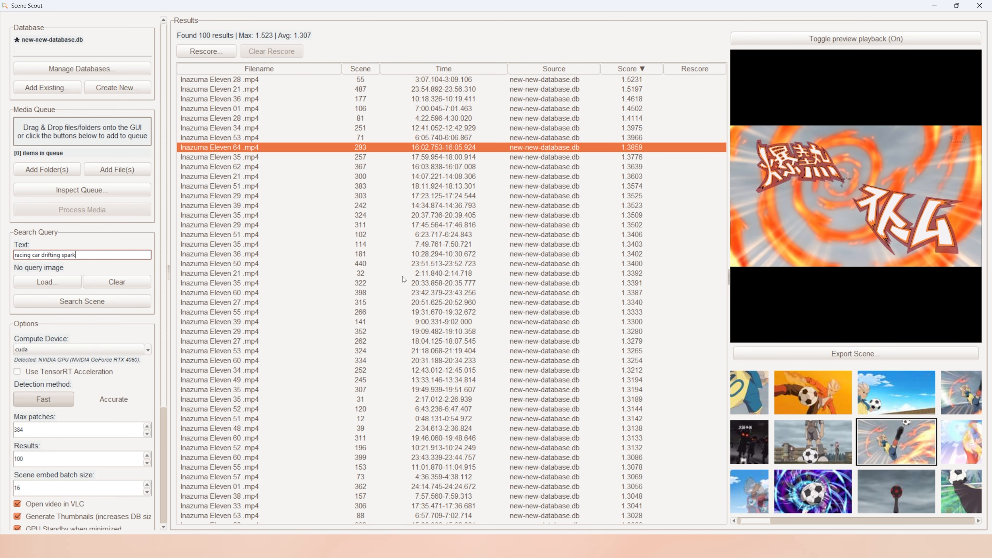
pyautogui.write('s')
pyautogui.press('Return')
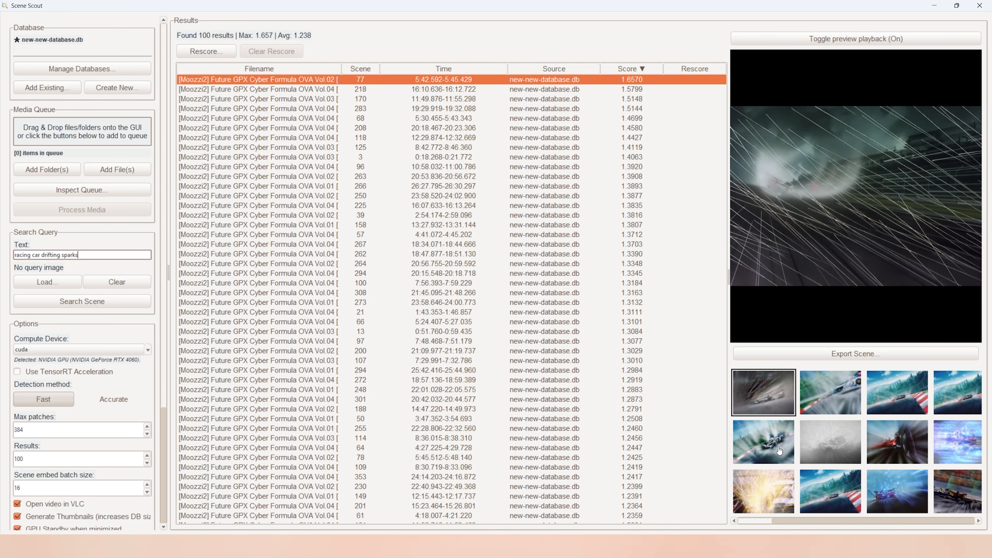
pyautogui.press('Down')
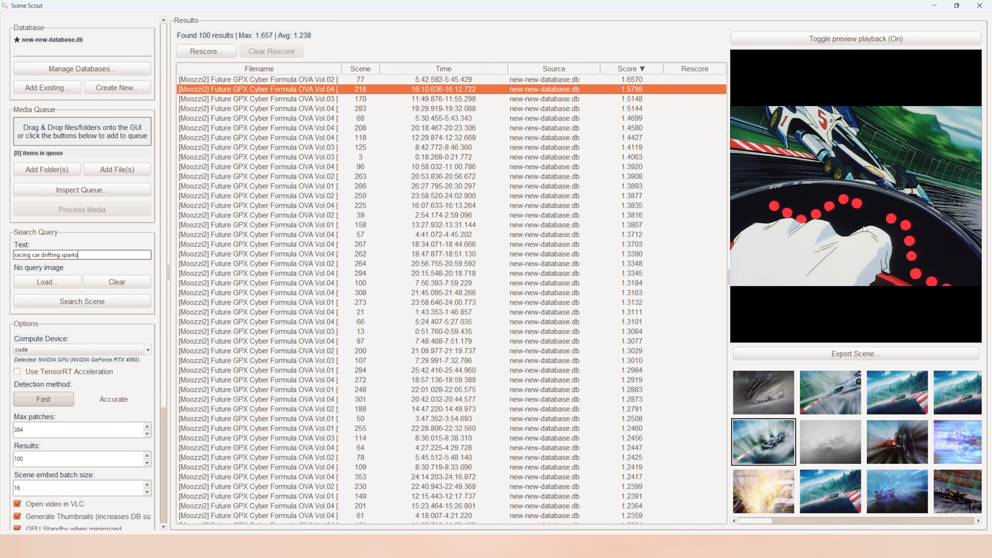
pyautogui.press('Down')
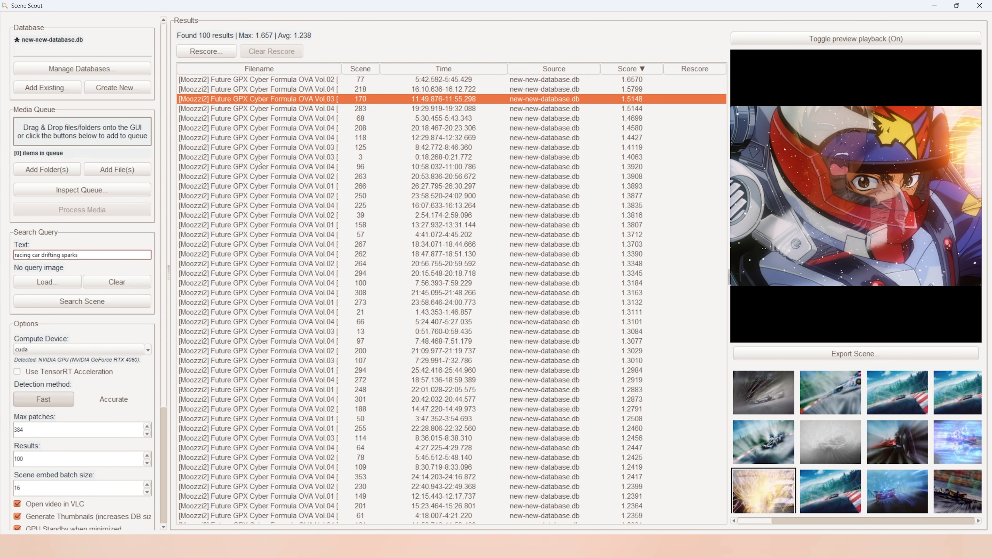
# Clear the search text
pyautogui.hotkey('ctrl', 'a')
pyautogui.press('BackSpace')
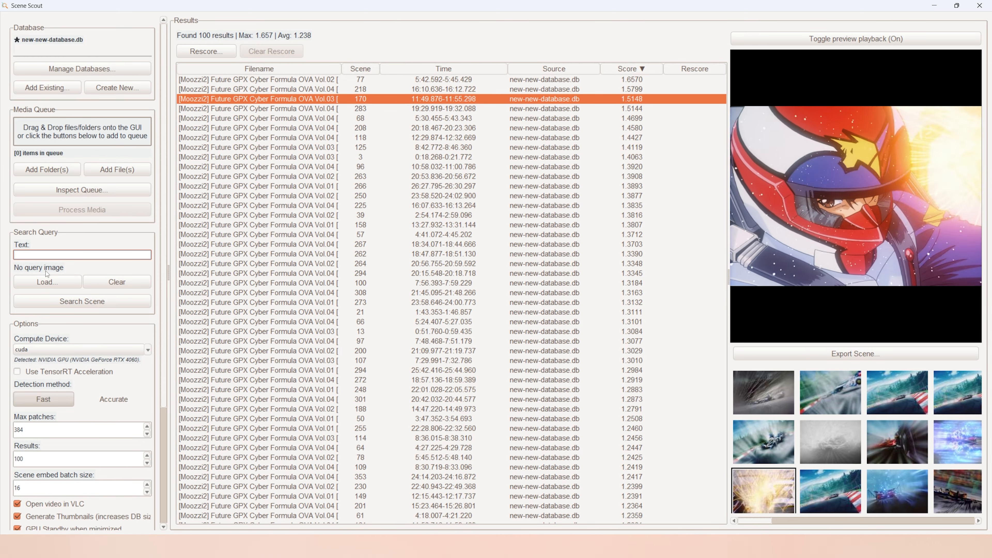
pyautogui.click(48, 284)
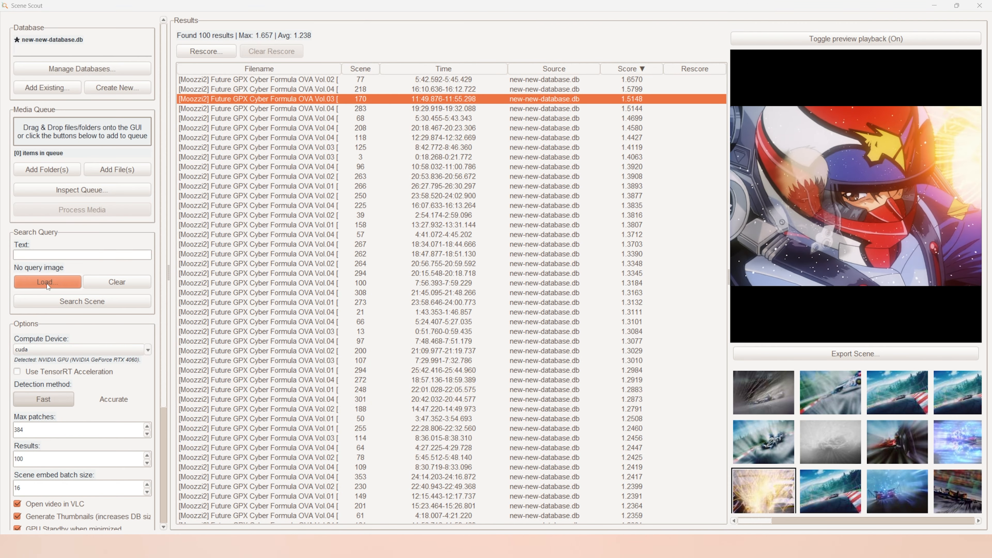
pyautogui.moveTo(306, 22); pyautogui.dragTo(479, 94)
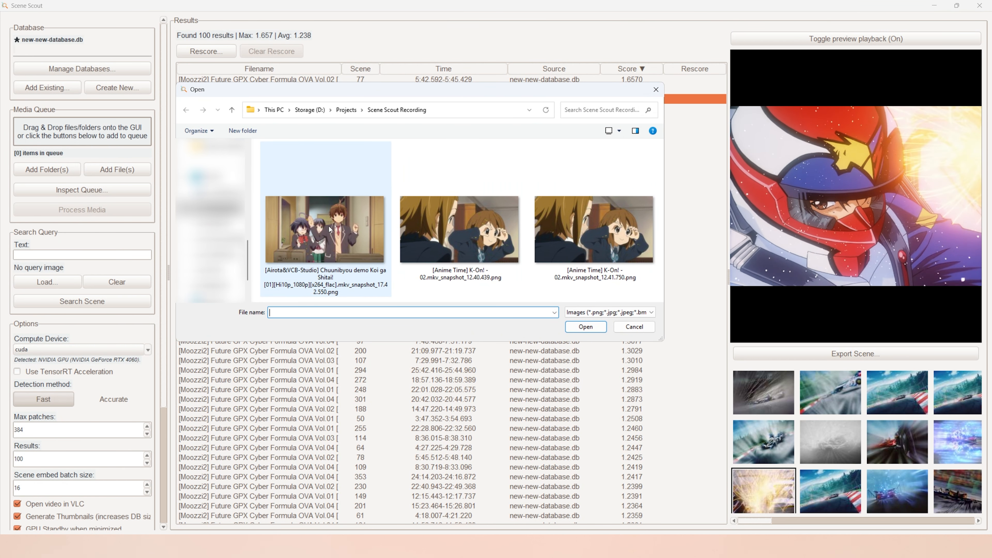
pyautogui.click(640, 327)
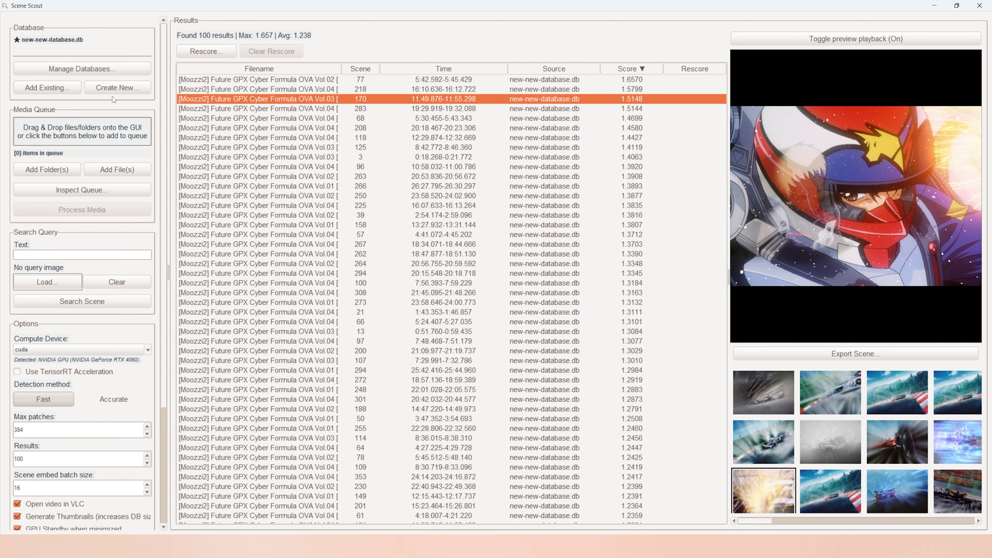
# Remove new-new-database.db from the Database Manager and close the manager
pyautogui.click(91, 71)
pyautogui.click(545, 209)
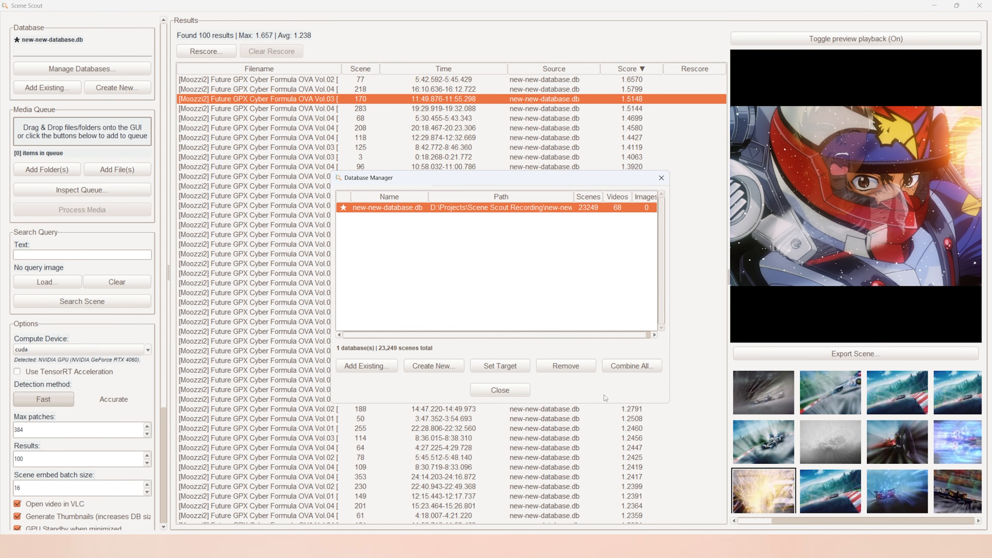
pyautogui.click(566, 365)
pyautogui.click(517, 330)
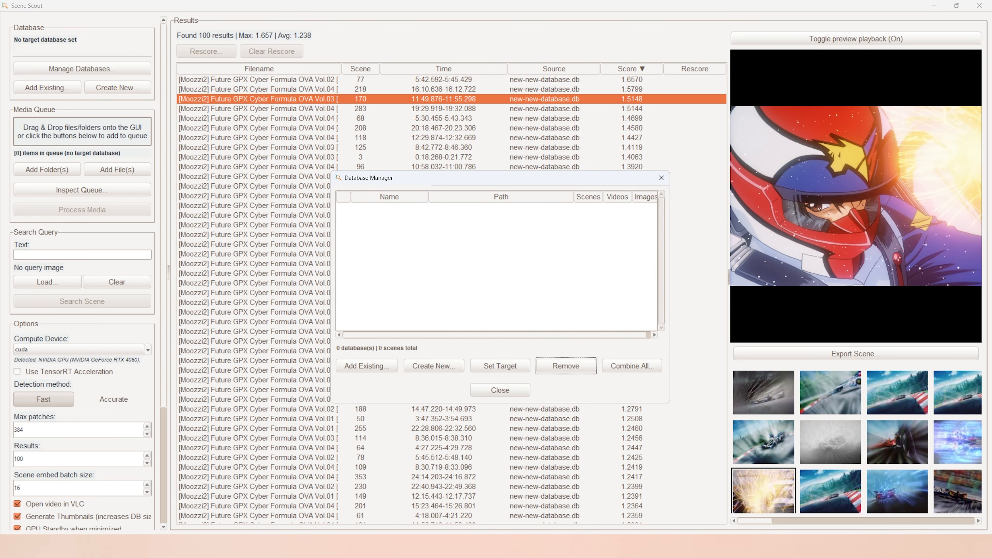
pyautogui.click(661, 178)
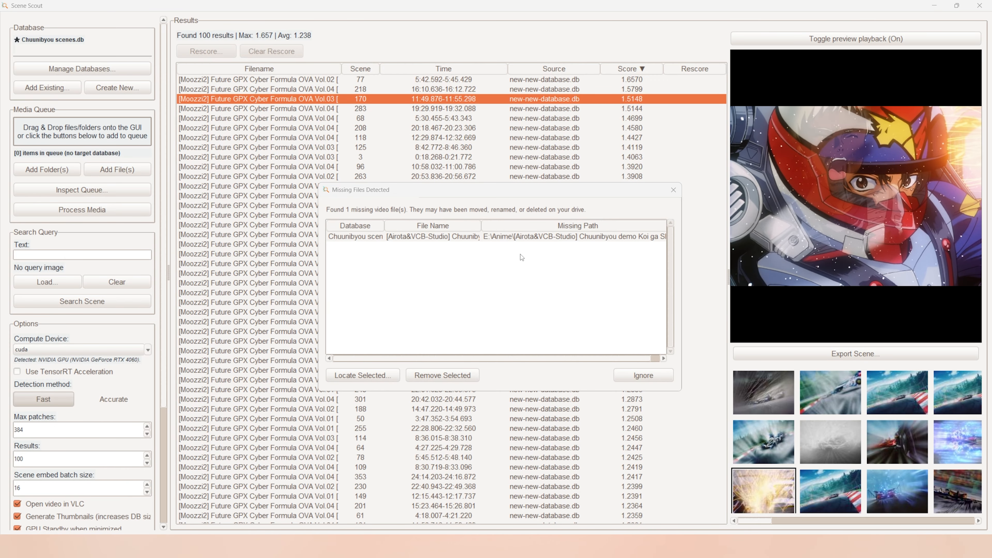
# Widen the missing-files list for Chuunibyou scenes.db and ignore the missing video
pyautogui.moveTo(681, 270); pyautogui.dragTo(811, 270)
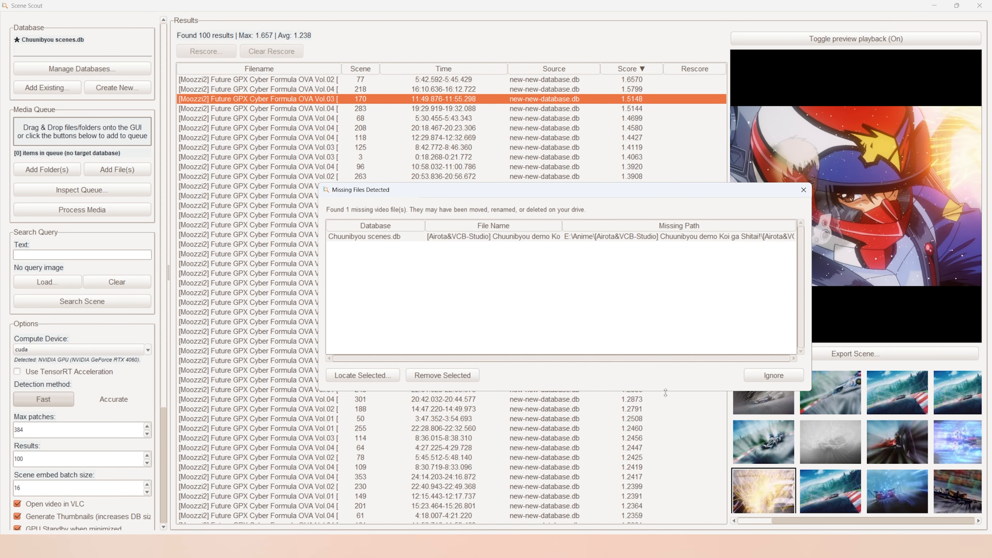
pyautogui.click(773, 376)
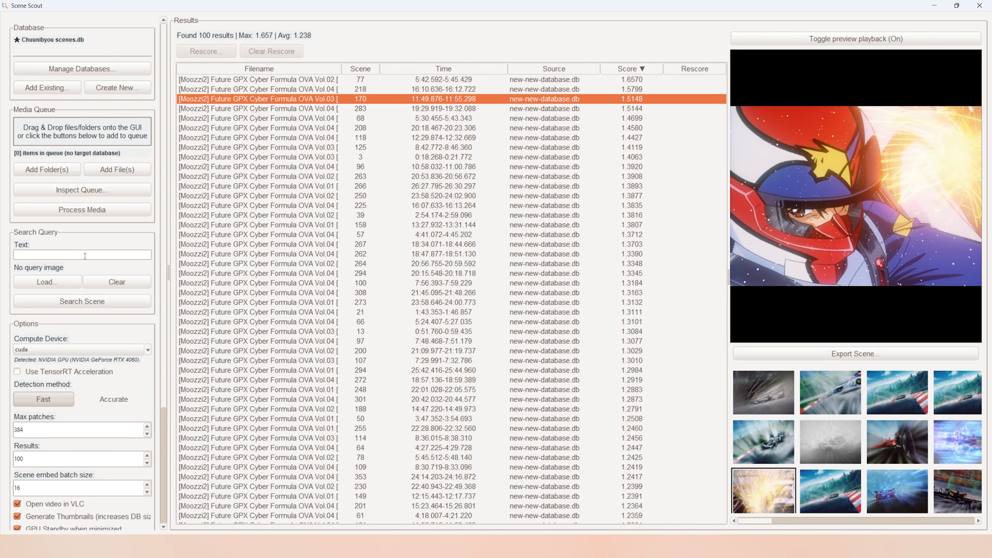
# Search for "yellow glowing eye" with the number of results limited to 20, and preview the scene 169 result
pyautogui.click(71, 254)
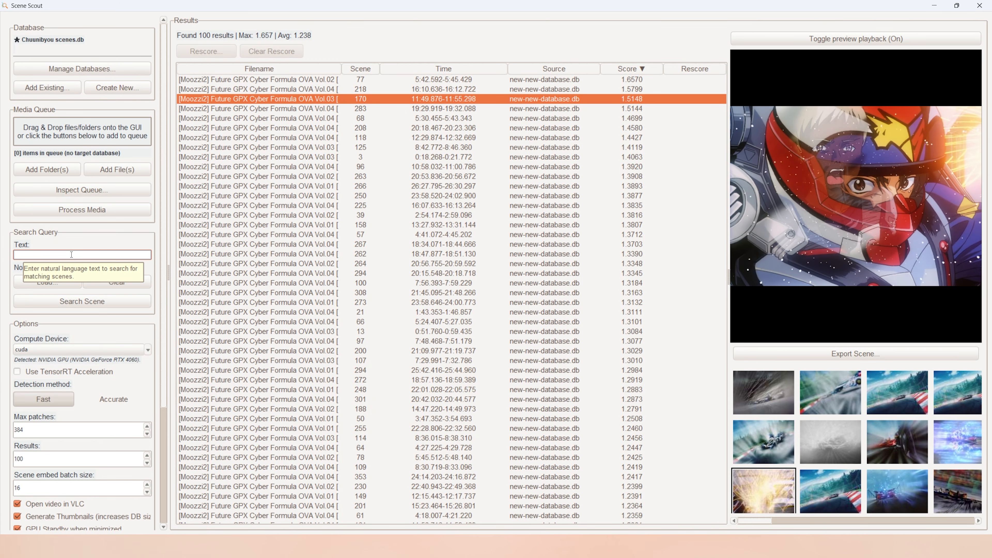
pyautogui.write('yellow glowing eye')
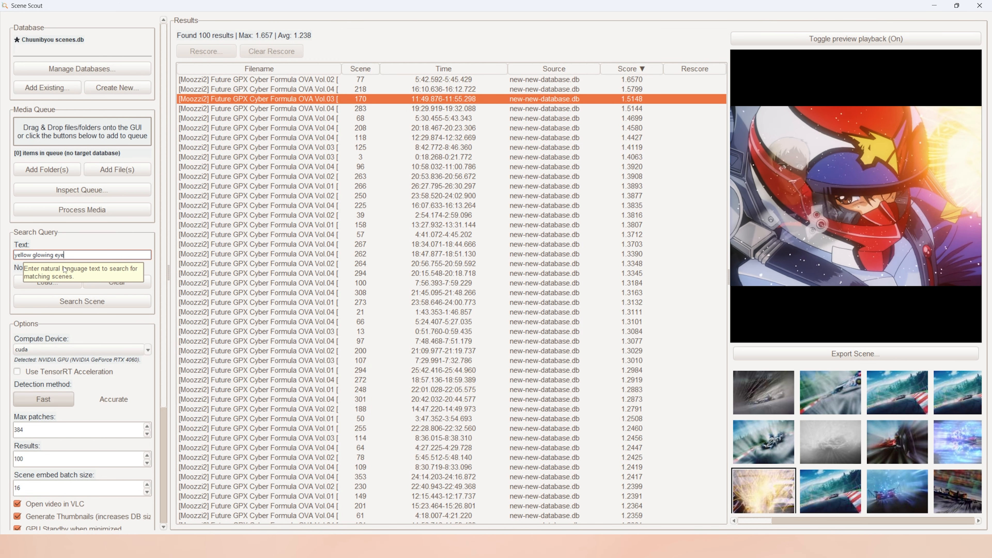
pyautogui.moveTo(28, 459); pyautogui.dragTo(2, 459)
pyautogui.write('20')
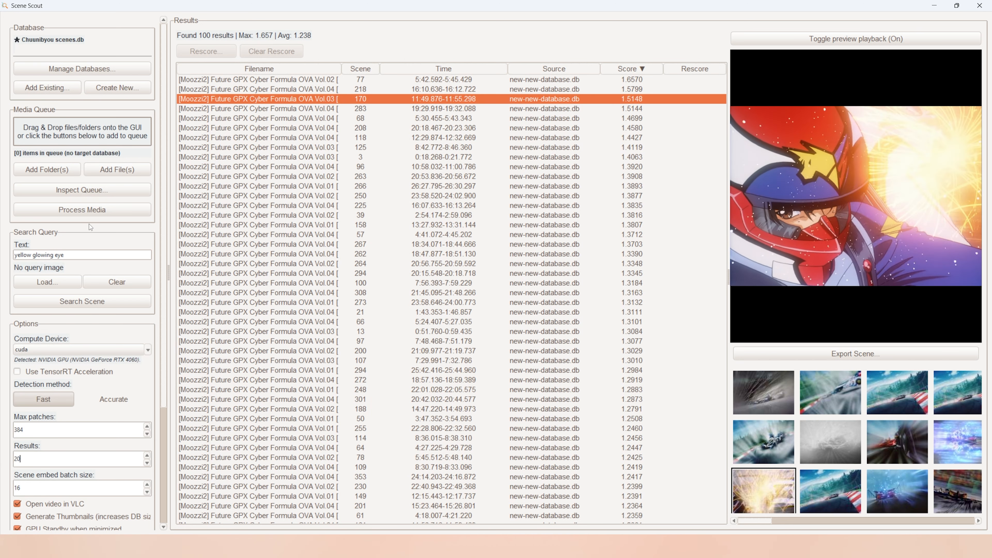
pyautogui.click(82, 301)
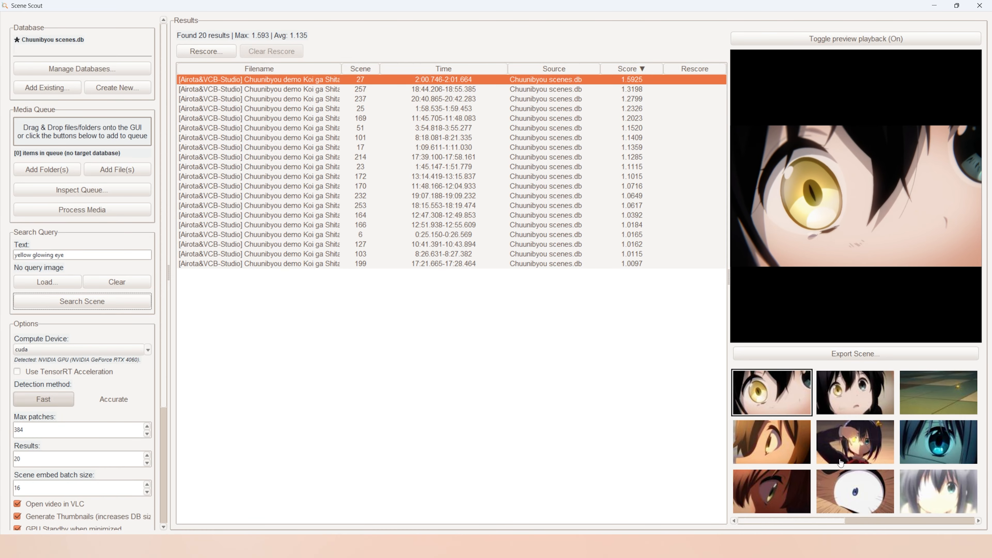
pyautogui.click(840, 462)
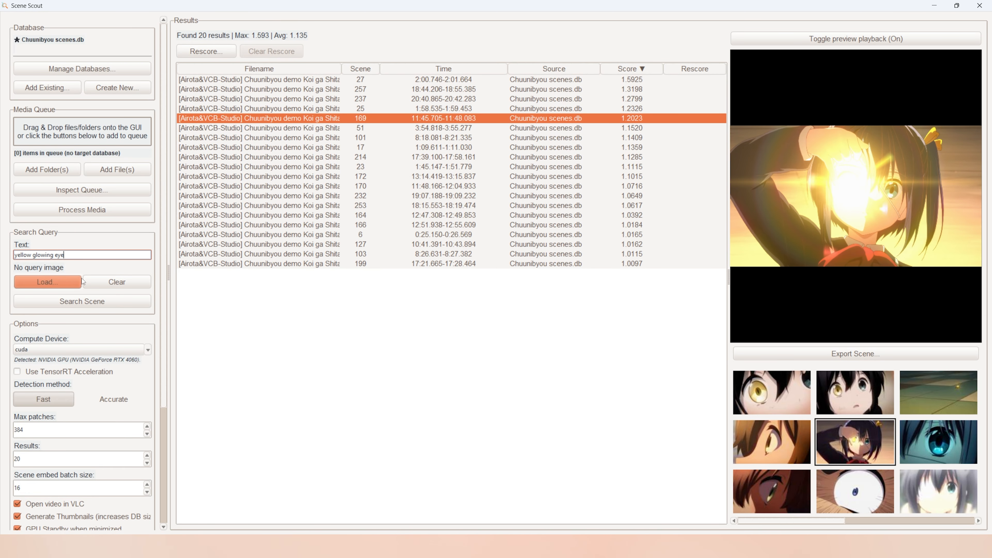
# Replace the search text with "green eyes" and run the search
pyautogui.tripleClick(71, 255)
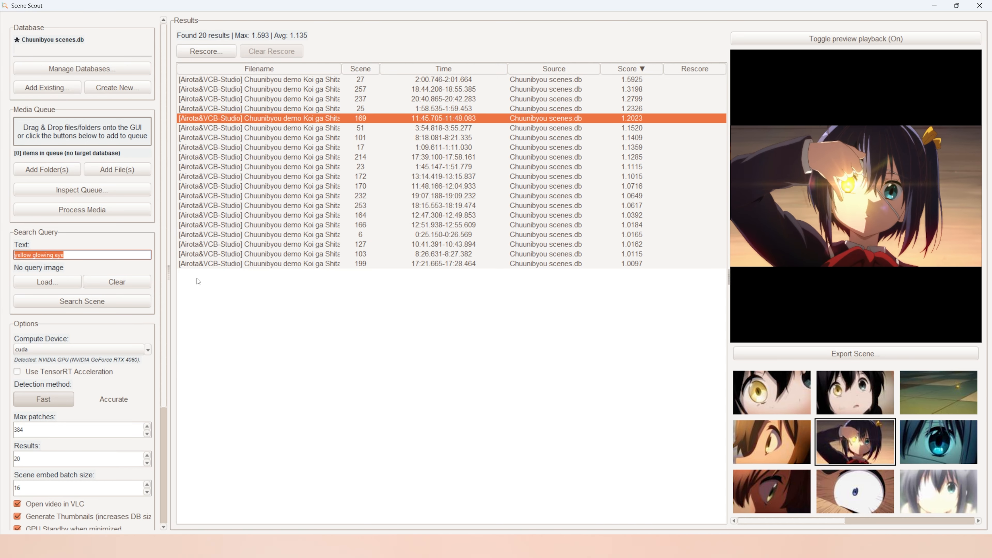
pyautogui.write('green eyes')
pyautogui.press('Return')
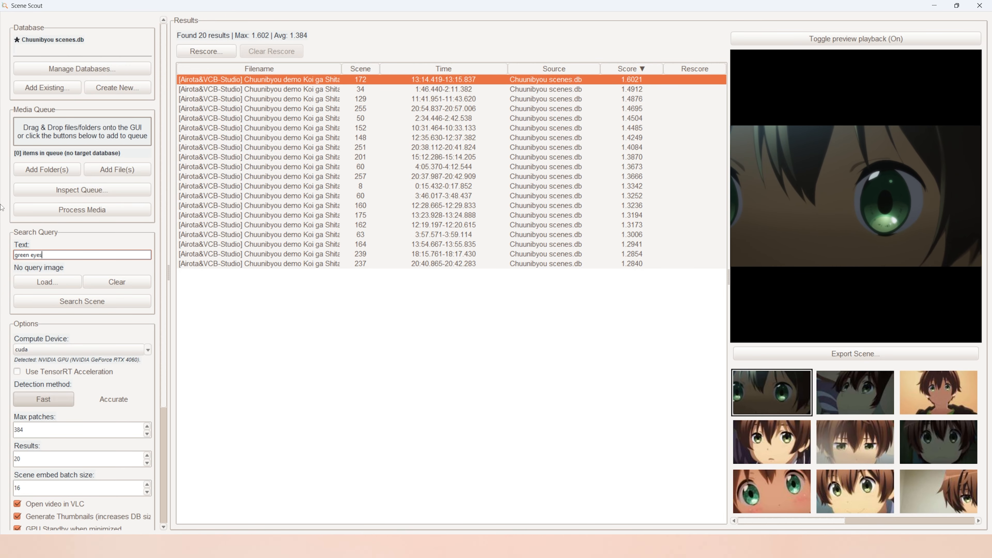
# Load the Chuunibyou snapshot_17.42.550.png as the query image, clear the search text, and search by image alone
pyautogui.click(58, 280)
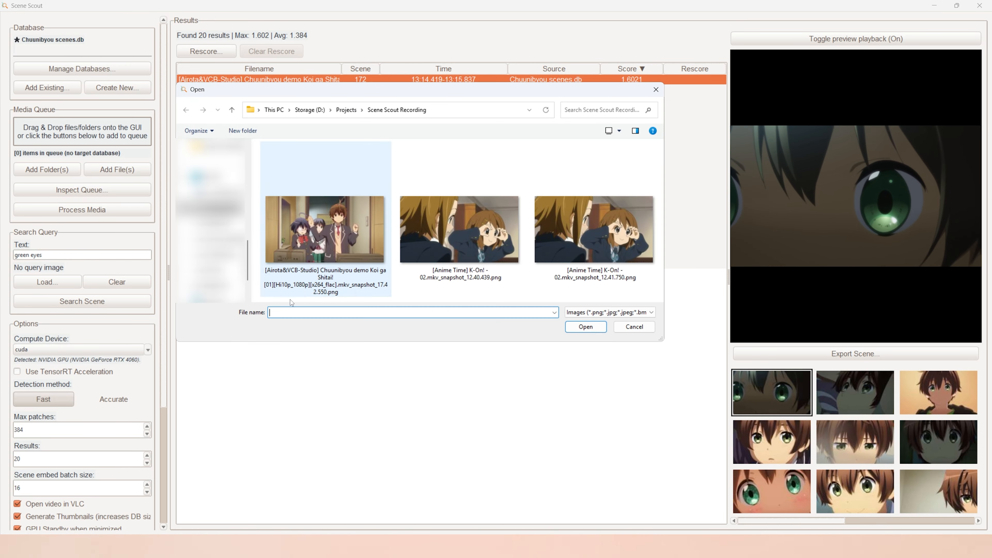
pyautogui.click(307, 234)
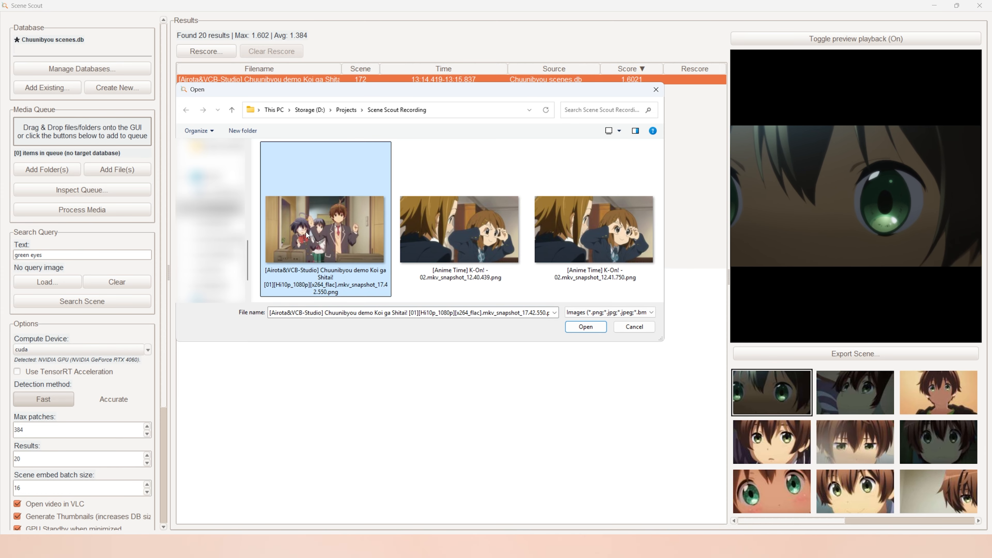
pyautogui.click(585, 327)
pyautogui.click(73, 256)
pyautogui.hotkey('ctrl', 'a')
pyautogui.press('BackSpace')
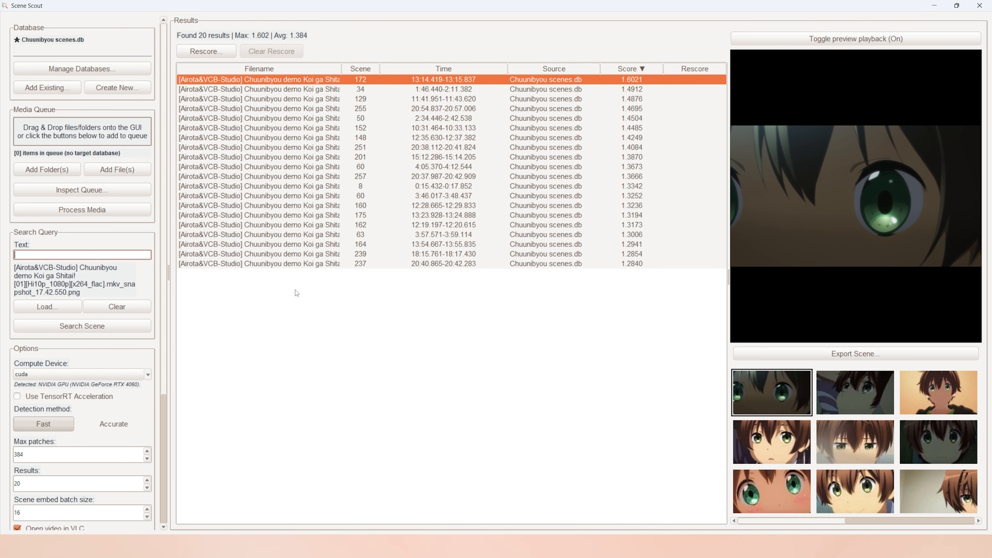
pyautogui.click(118, 327)
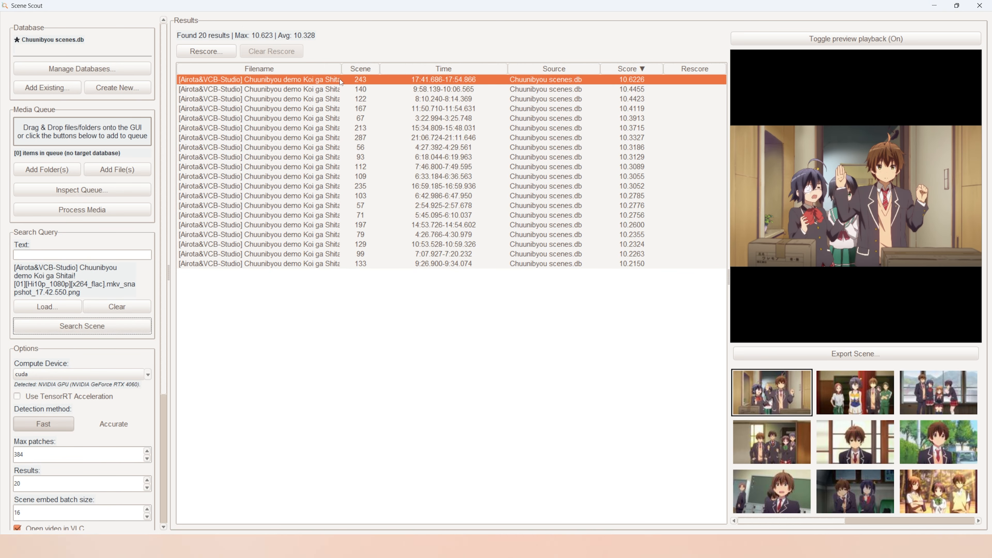
# Adjust the widths of the Filename and Scene columns and add scenes 122, 56, 109 and 213 to the selected scene 243
pyautogui.moveTo(339, 69)
pyautogui.mouseDown()
pyautogui.moveTo(500, 68)
pyautogui.moveTo(349, 68)
pyautogui.mouseUp()
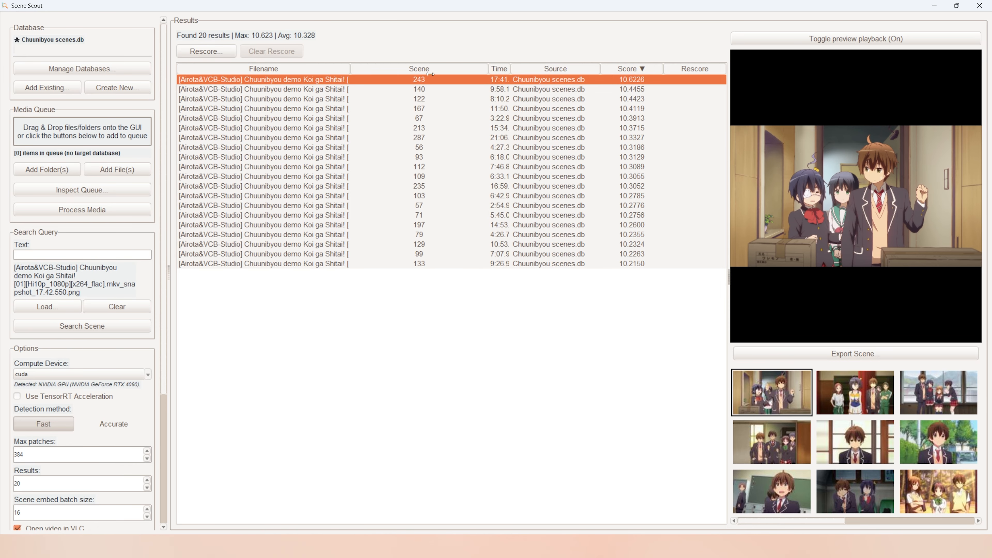
pyautogui.moveTo(499, 70); pyautogui.dragTo(406, 69)
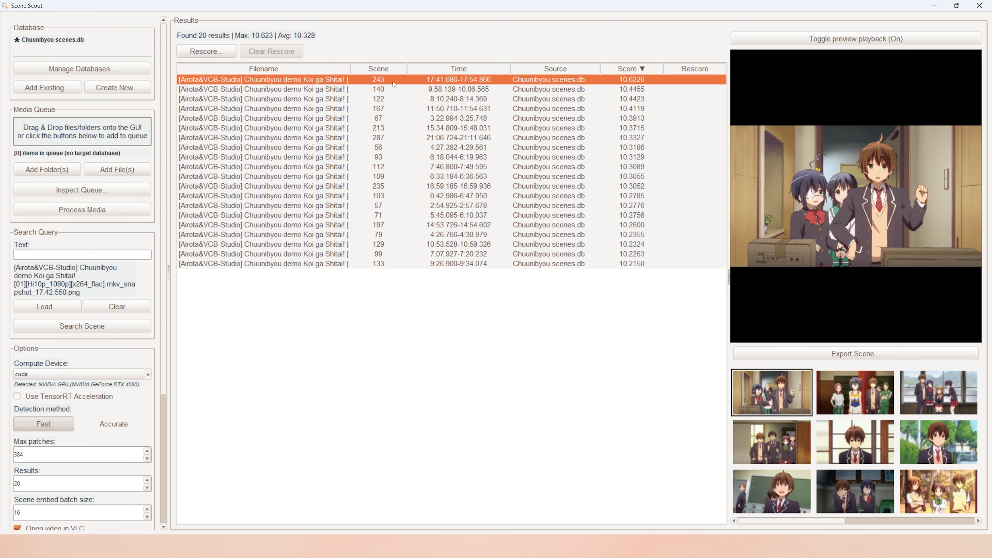
pyautogui.keyDown('ctrl'); pyautogui.click(387, 99); pyautogui.keyUp('ctrl')
pyautogui.keyDown('ctrl'); pyautogui.click(386, 147); pyautogui.keyUp('ctrl')
pyautogui.keyDown('ctrl'); pyautogui.click(385, 176); pyautogui.keyUp('ctrl')
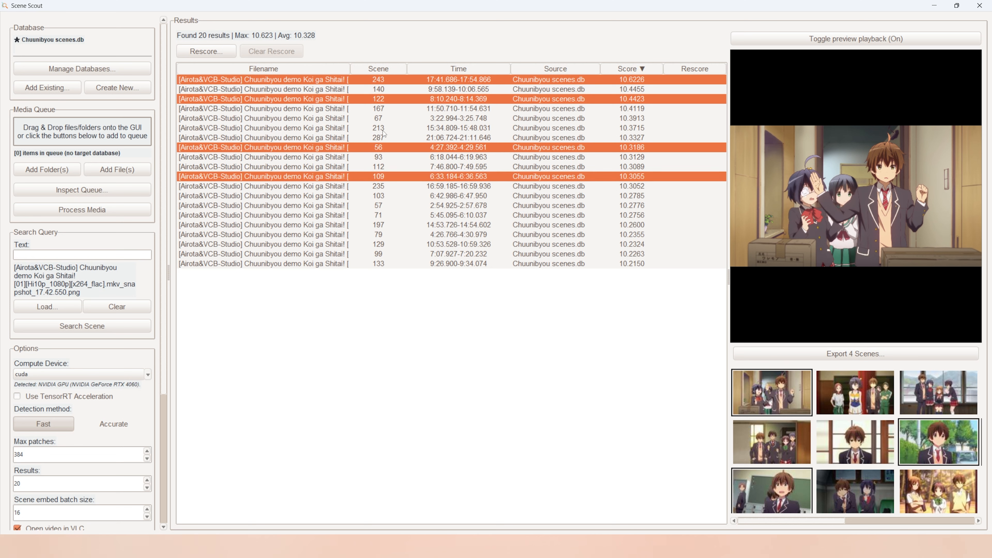
pyautogui.keyDown('ctrl'); pyautogui.click(383, 131); pyautogui.keyUp('ctrl')
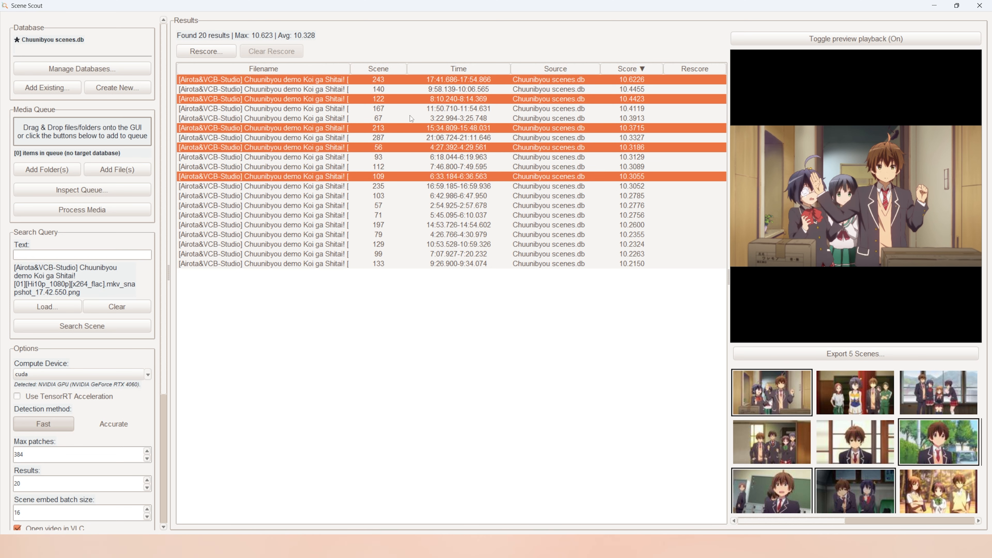
# Bulk-export the five selected scenes as re-encoded MP4 files, with _{date-today} appended to the filename template
pyautogui.click(848, 354)
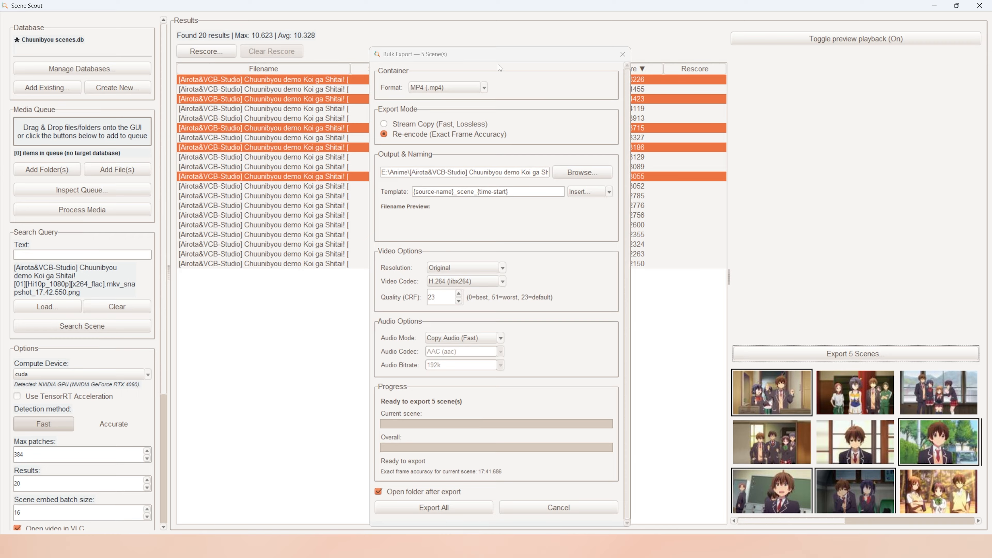
pyautogui.moveTo(491, 57); pyautogui.dragTo(393, 48)
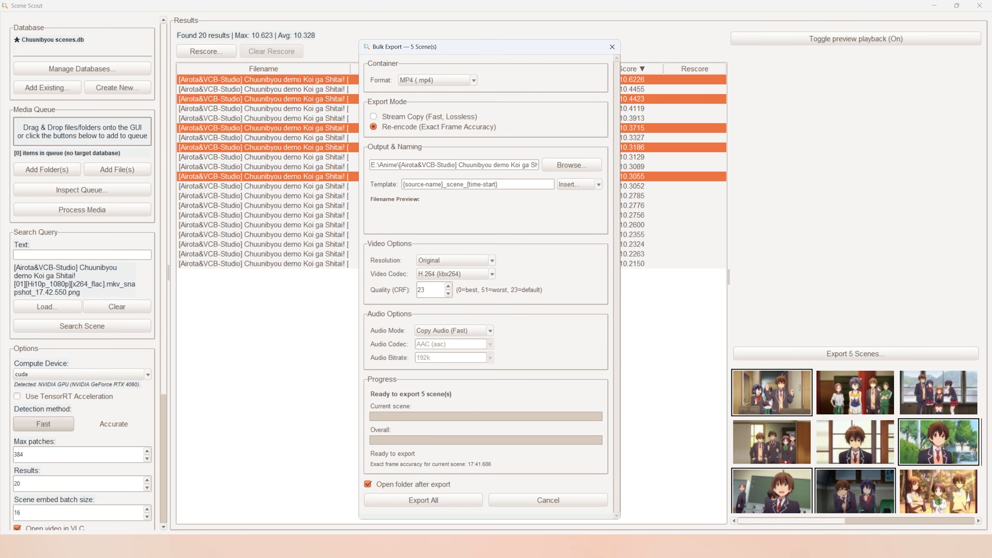
pyautogui.moveTo(421, 56); pyautogui.dragTo(390, 50)
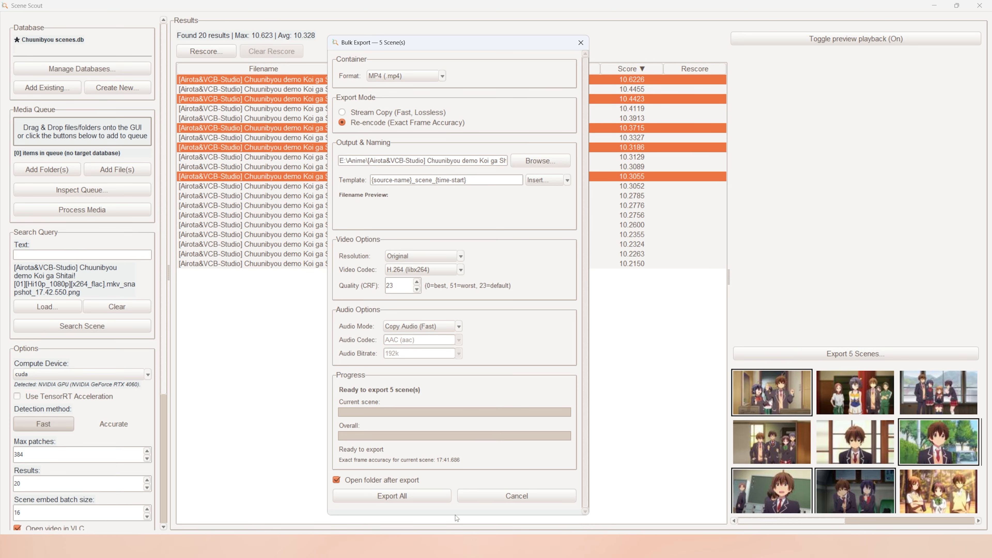
pyautogui.click(391, 495)
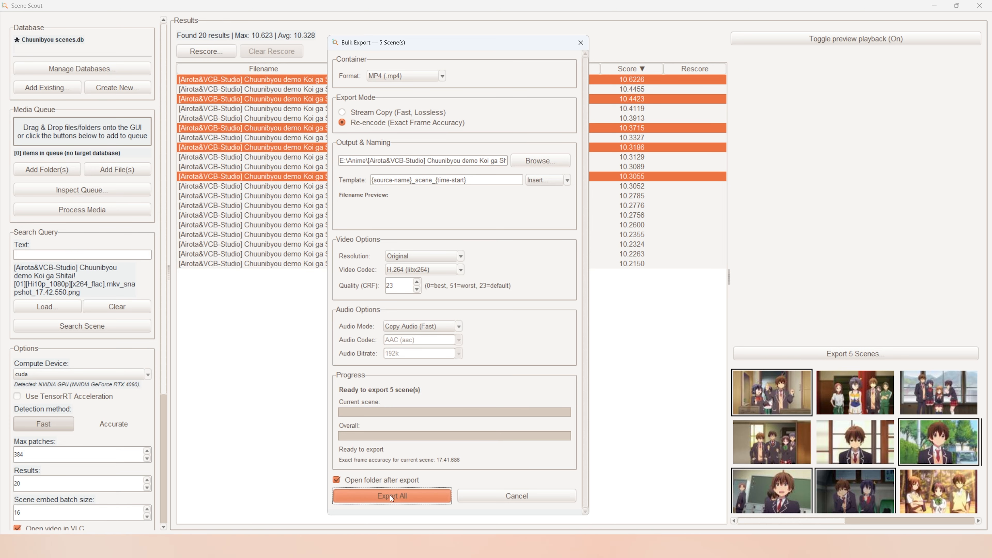
pyautogui.click(486, 179)
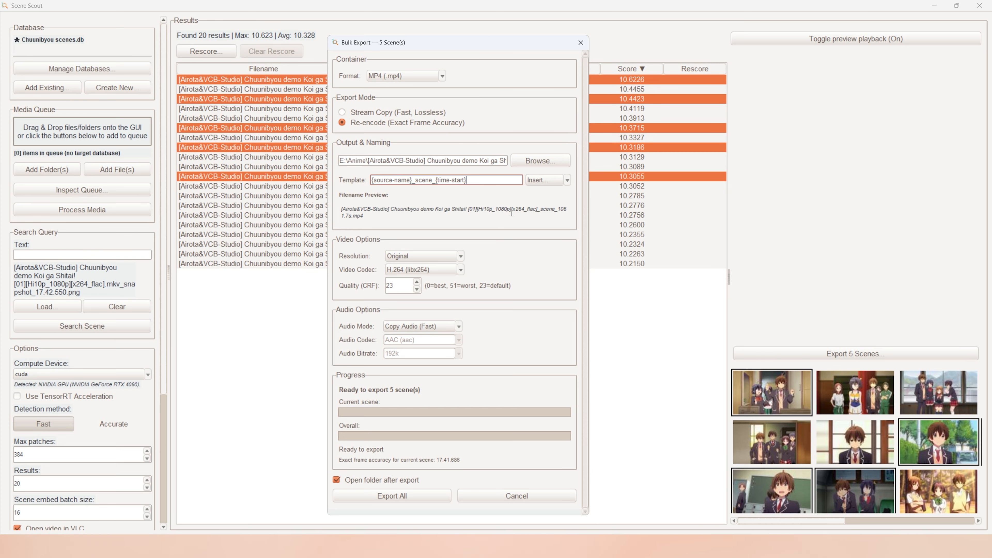
pyautogui.write('_')
pyautogui.click(567, 181)
pyautogui.click(554, 198)
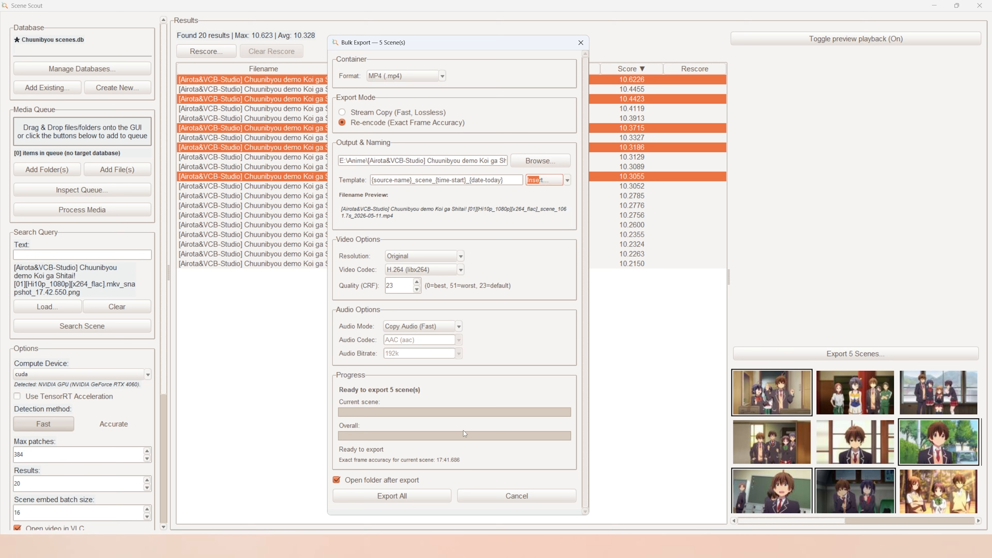
pyautogui.click(412, 501)
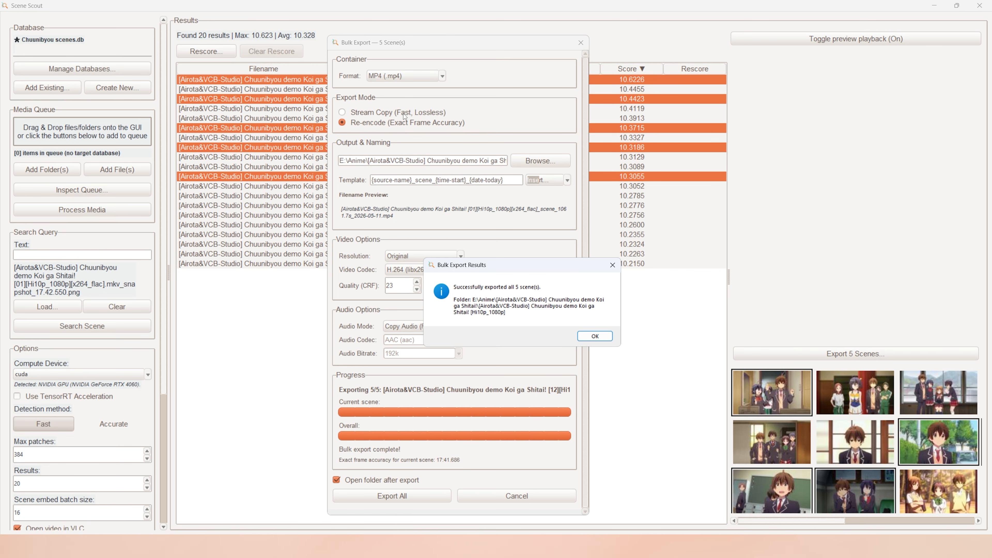
pyautogui.click(595, 336)
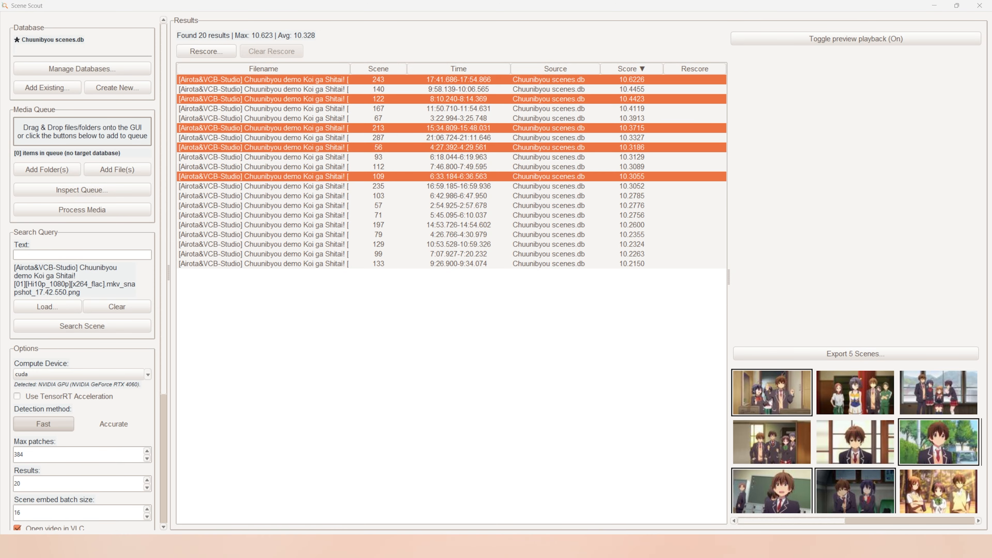
# Play the exported clips scene_393.2s, scene_267.4s and scene_934.8s from the output folder, and close the video player
pyautogui.moveTo(991, 110); pyautogui.dragTo(532, 77)
pyautogui.doubleClick(374, 150)
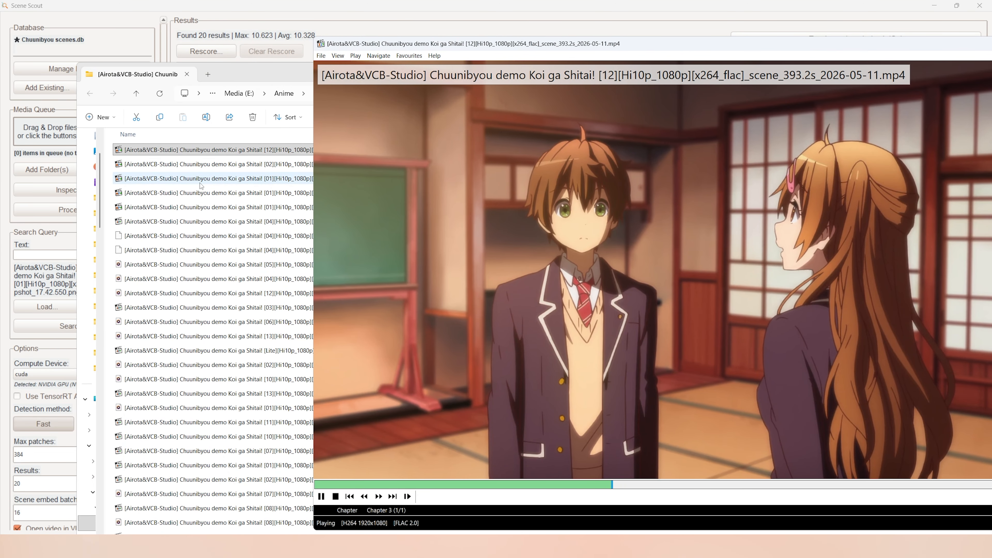
pyautogui.doubleClick(213, 164)
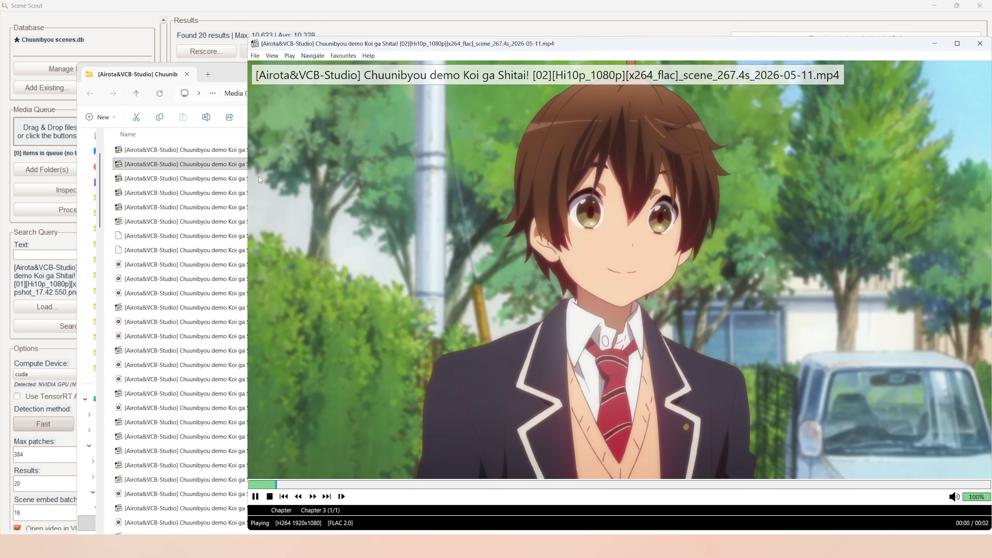
pyautogui.doubleClick(195, 179)
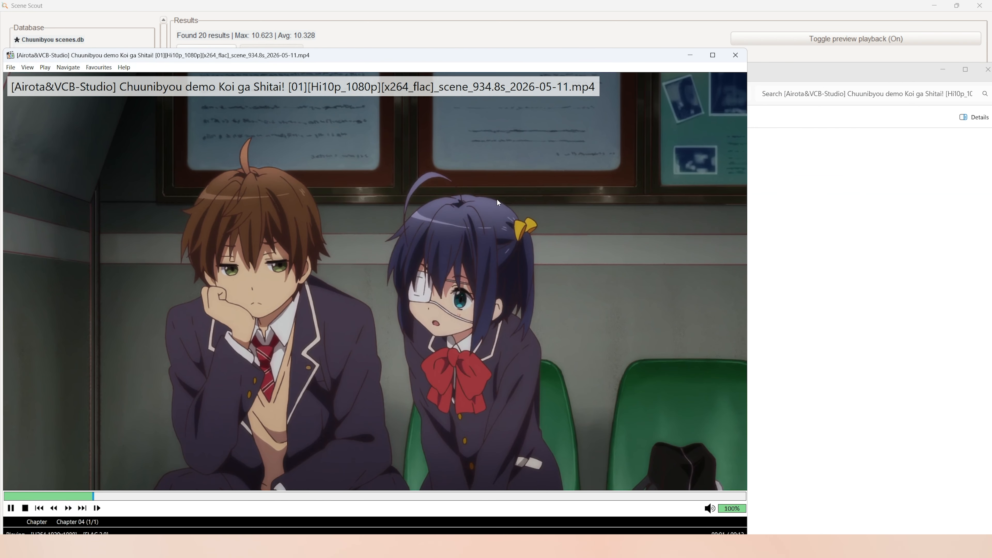
pyautogui.click(736, 55)
pyautogui.click(792, 61)
pyautogui.hotkey('alt', 'Tab')
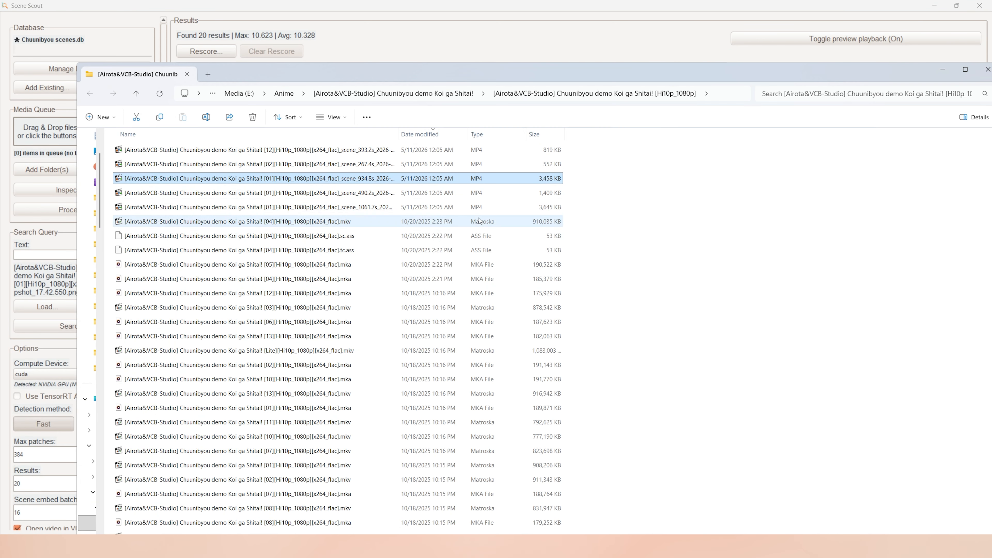
# Delete the exported MP4 scene clips from the output folder and close the folder window
pyautogui.click(369, 193)
pyautogui.keyDown('shift'); pyautogui.click(391, 148); pyautogui.keyUp('shift')
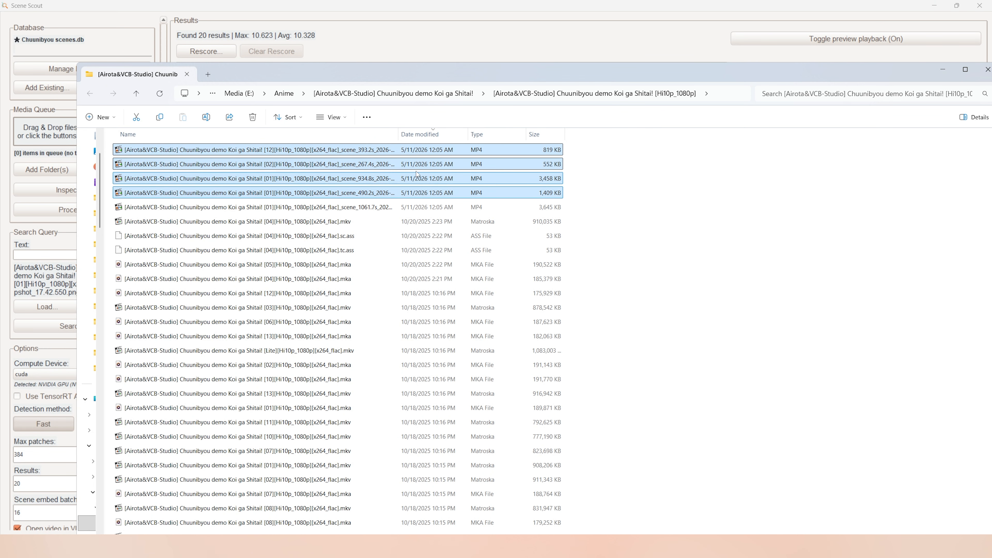
pyautogui.press('Delete')
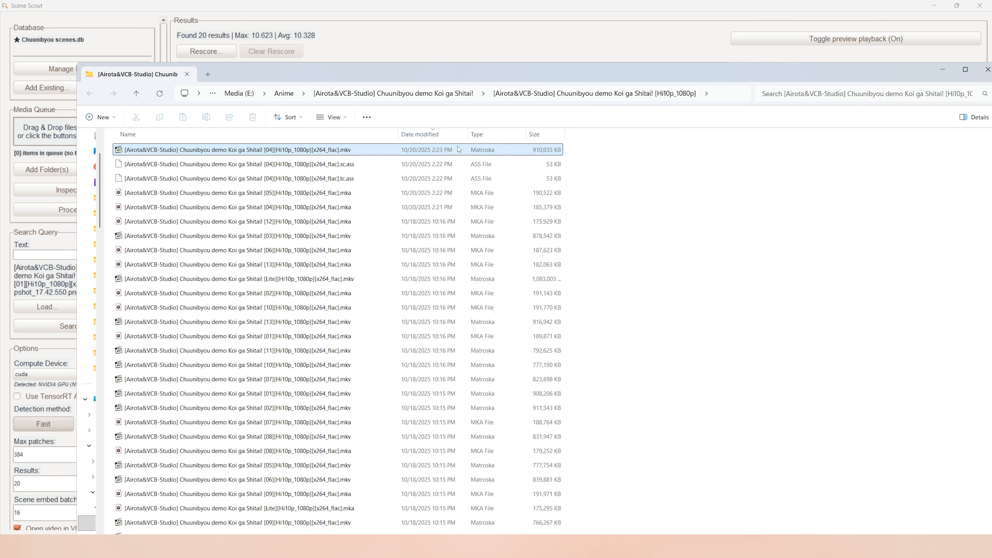
pyautogui.click(988, 69)
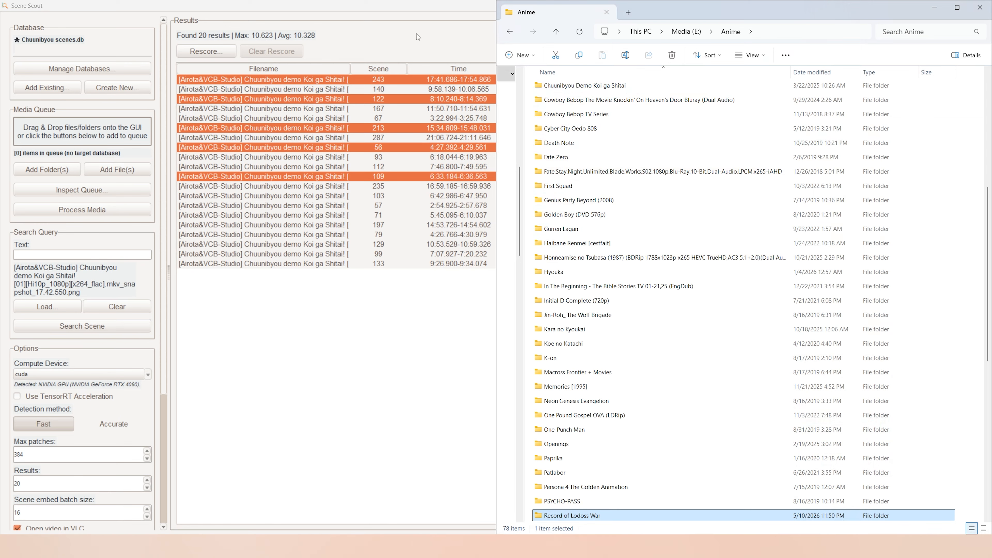
# Clear the query image and remove Chuunibyou scenes.db from the database manager
pyautogui.click(474, 41)
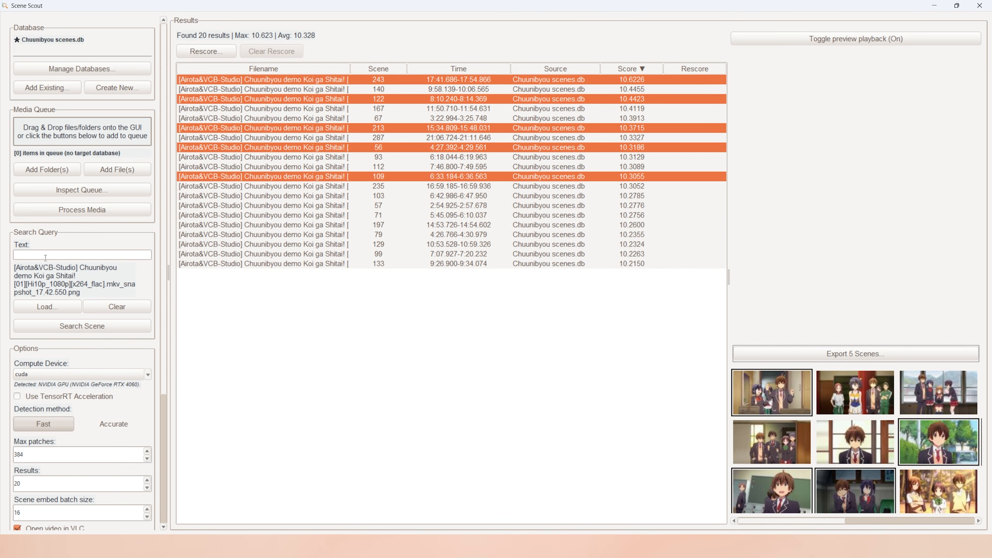
pyautogui.click(102, 304)
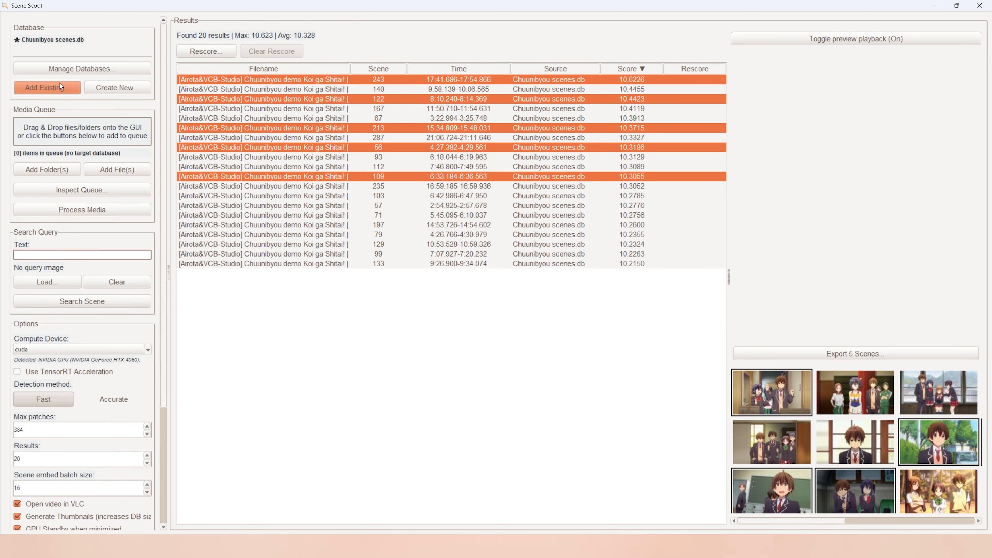
pyautogui.click(98, 71)
pyautogui.click(399, 206)
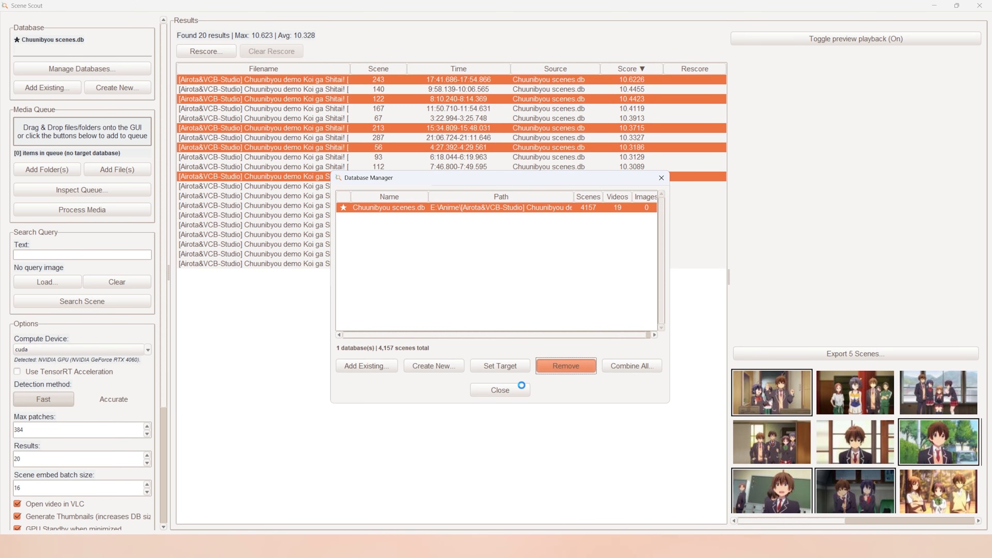
pyautogui.click(566, 366)
pyautogui.click(517, 329)
pyautogui.click(517, 389)
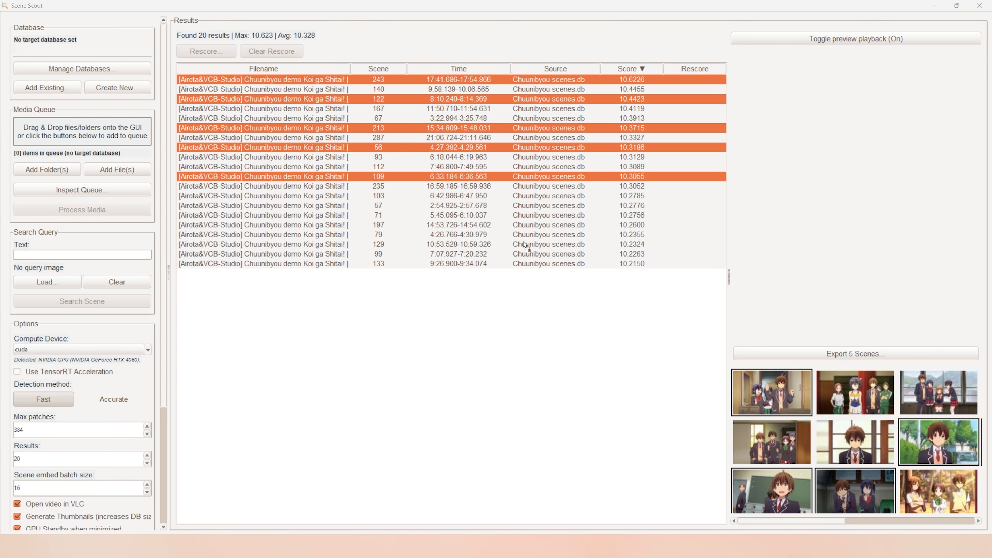
# Load Terror in Resonance Scenes.db as the target database and search it for "guy riding a motorcycle"
pyautogui.moveTo(269, 130); pyautogui.dragTo(63, 49)
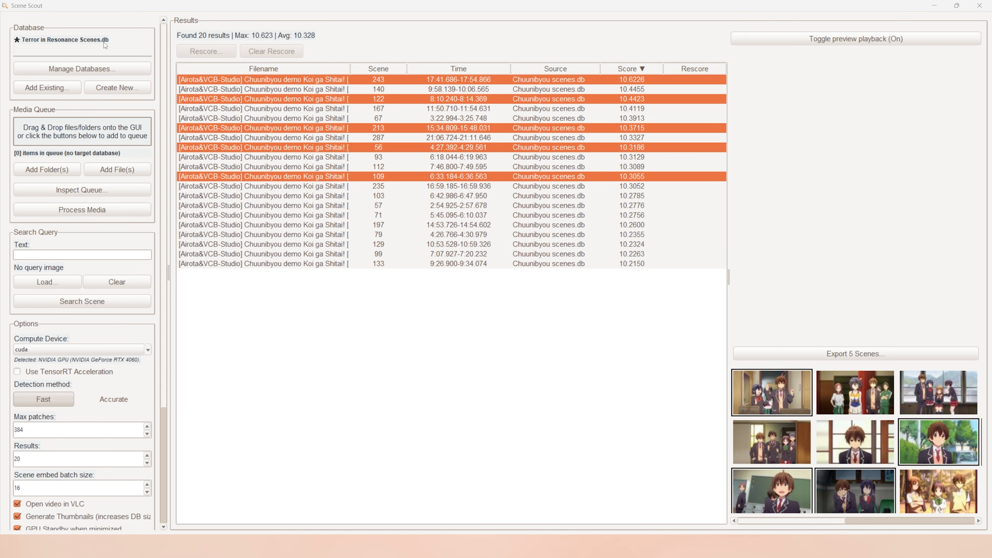
pyautogui.click(545, 404)
pyautogui.click(70, 255)
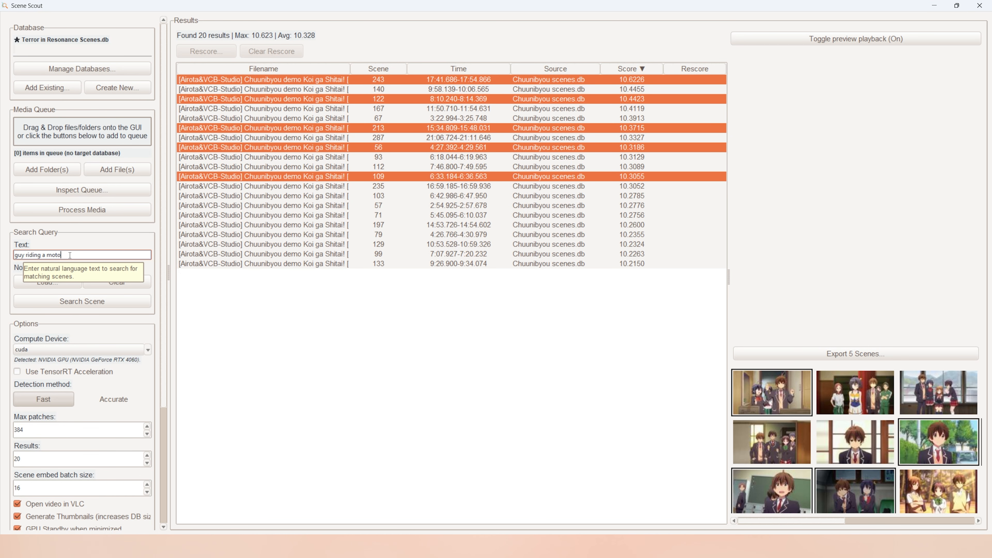
pyautogui.press('Return')
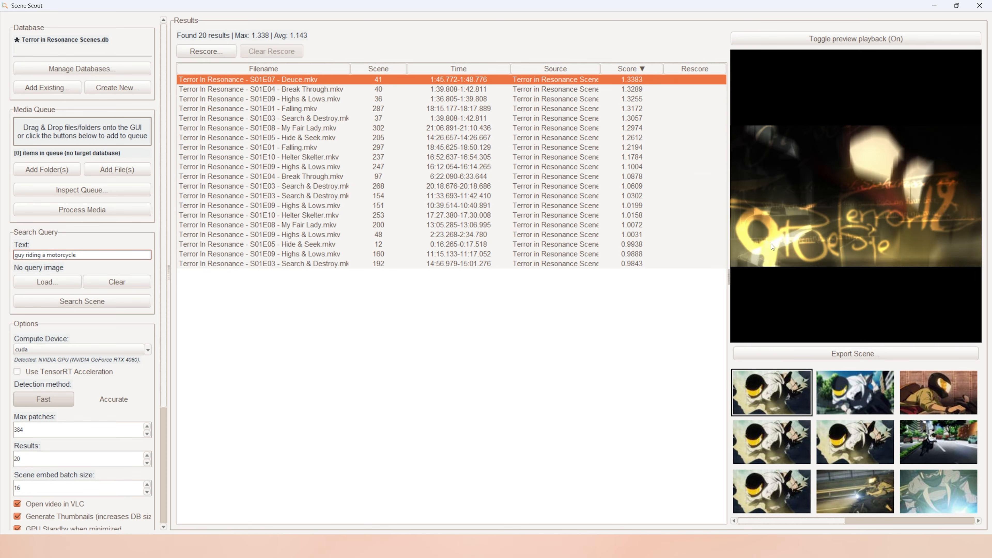
# Preview scene 287 from S01E01 - Falling, and sort the results by score in ascending and back in descending order
pyautogui.click(873, 407)
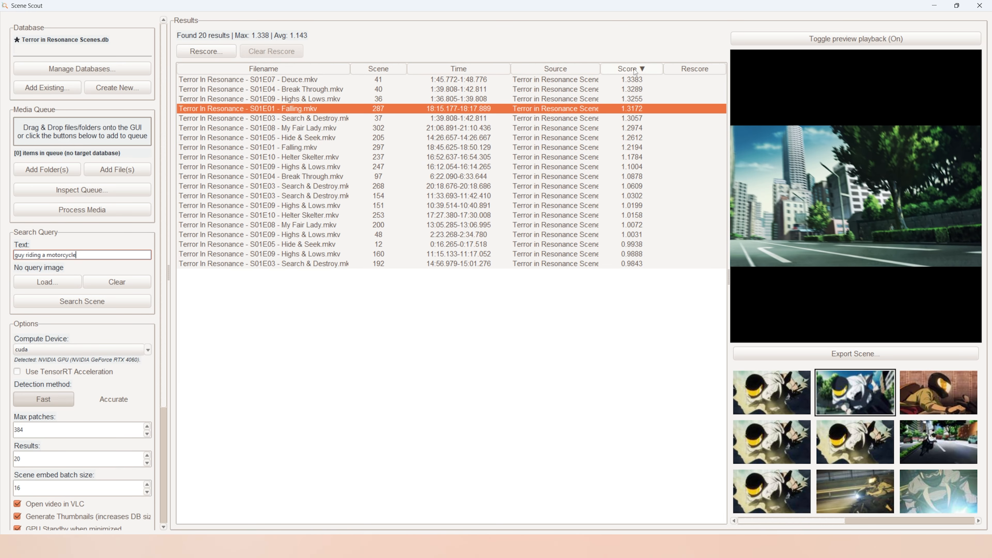
pyautogui.click(650, 72)
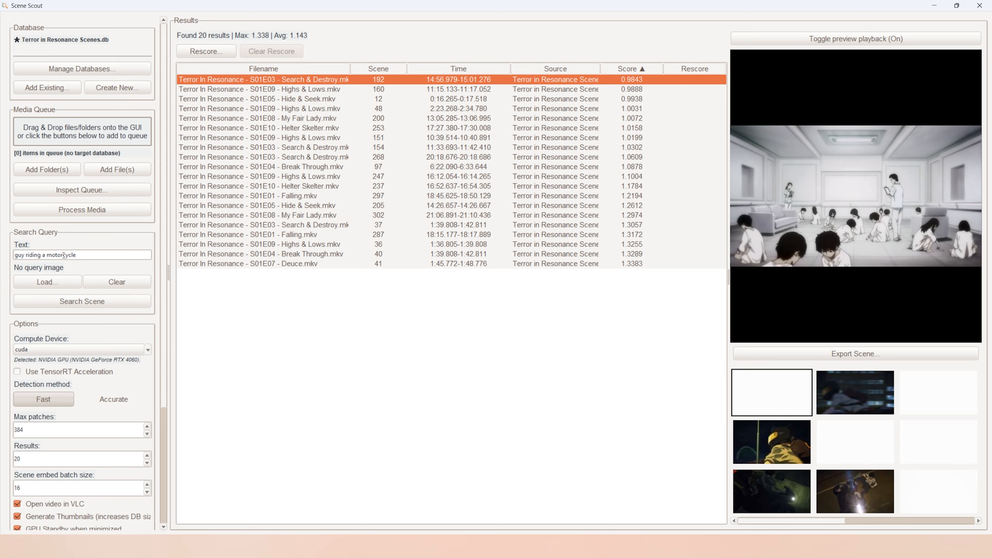
pyautogui.click(630, 70)
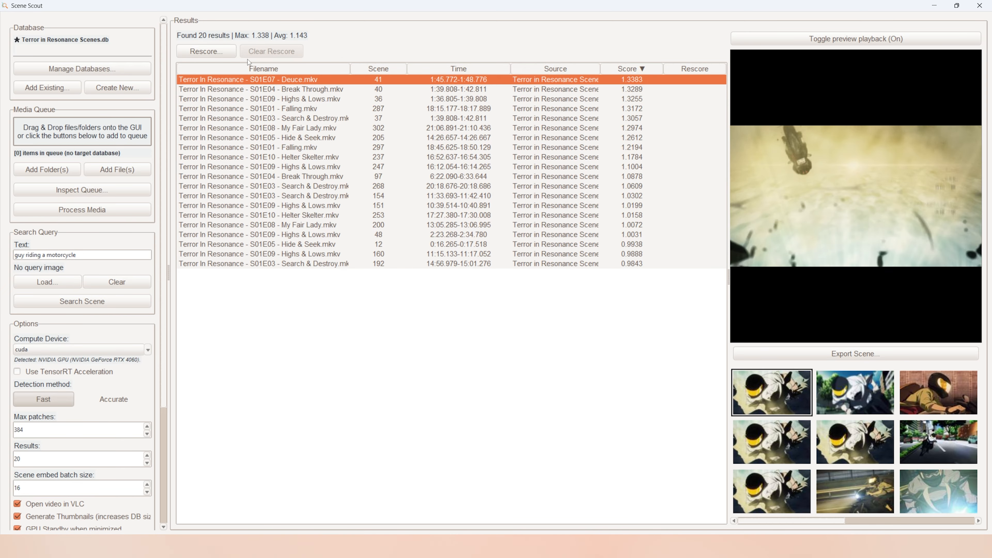
# Rescore the motorcycle search results with the text query "road"
pyautogui.click(228, 52)
pyautogui.moveTo(508, 258); pyautogui.dragTo(427, 298)
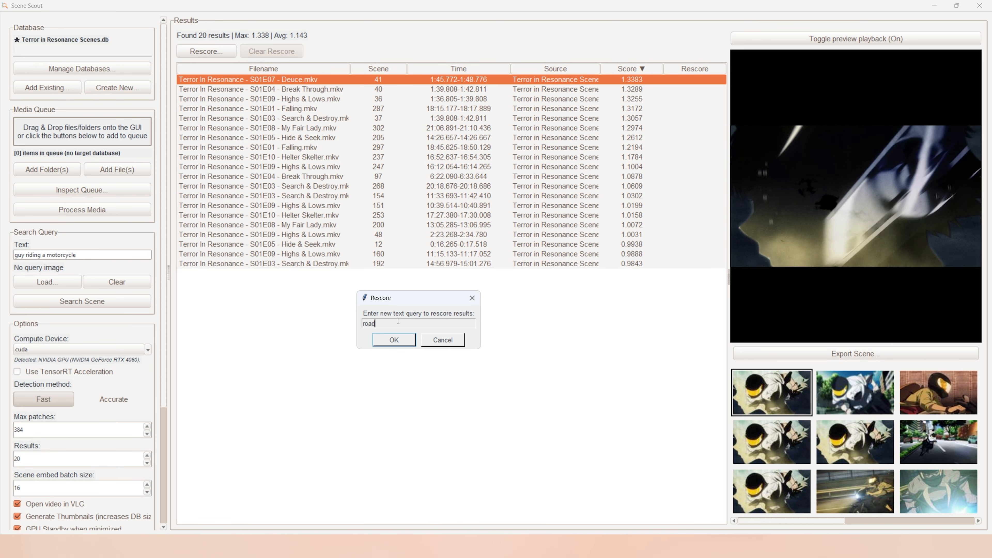
pyautogui.press('Return')
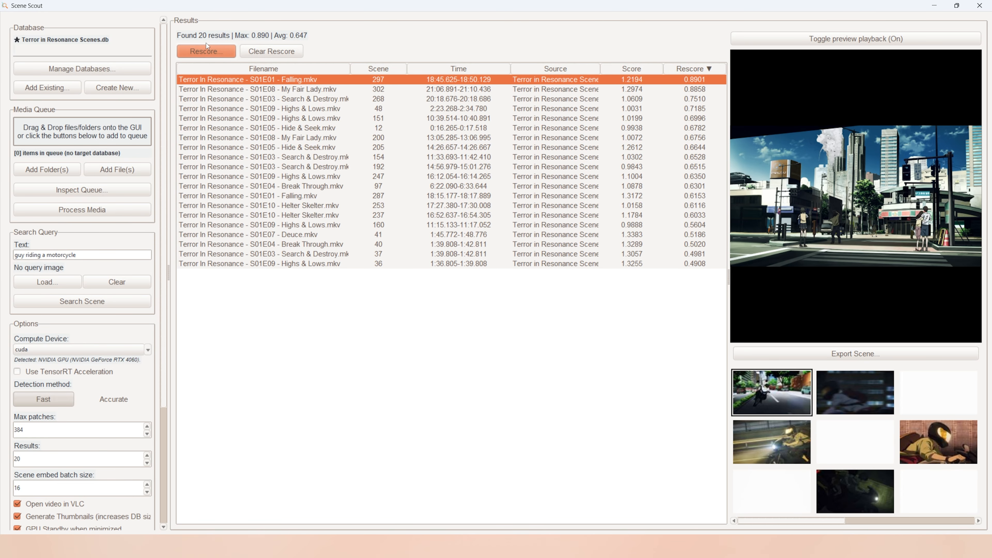
pyautogui.click(207, 50)
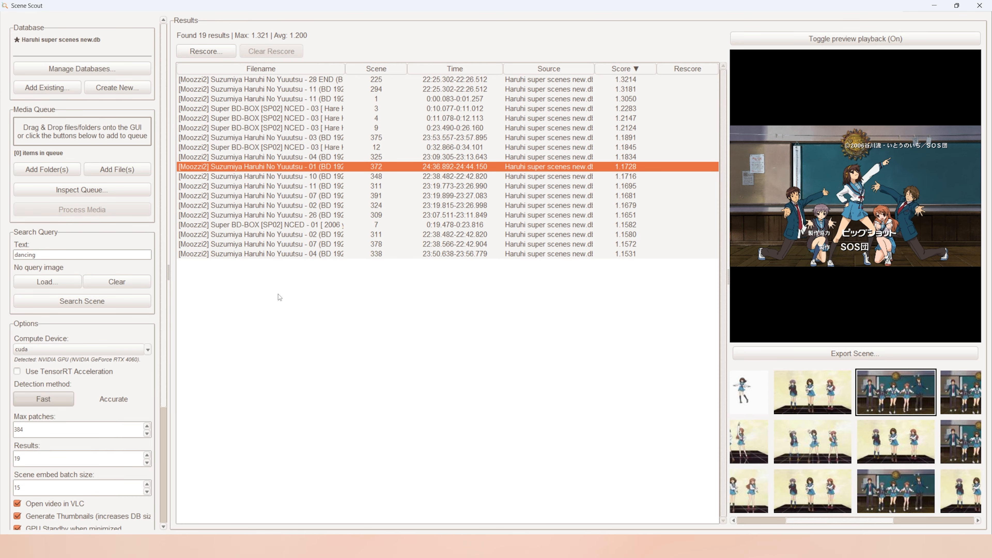
# Search Haruhi super scenes new.db for "falling snow on a guy with a green shirt"
pyautogui.click(103, 256)
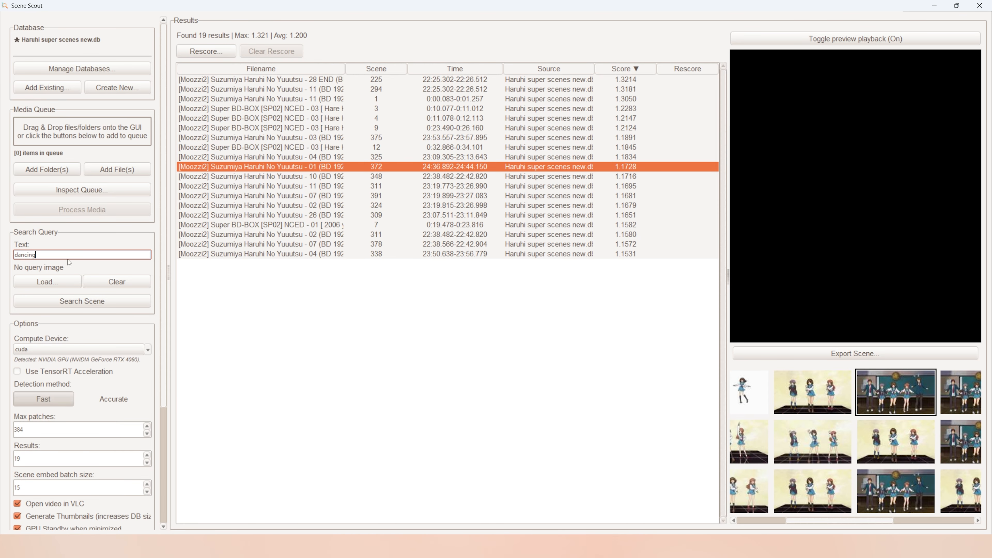
pyautogui.moveTo(40, 255); pyautogui.dragTo(13, 256)
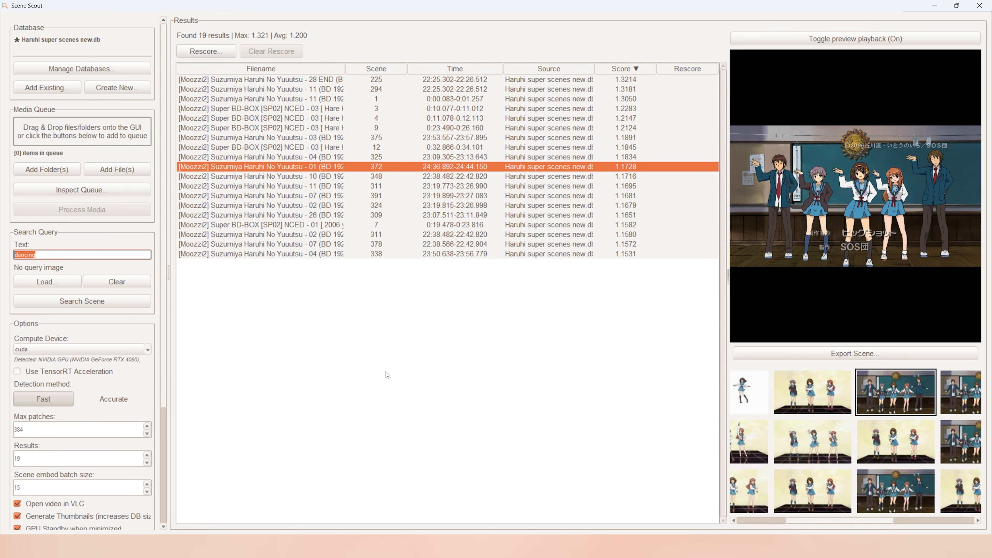
pyautogui.write('falling snow o')
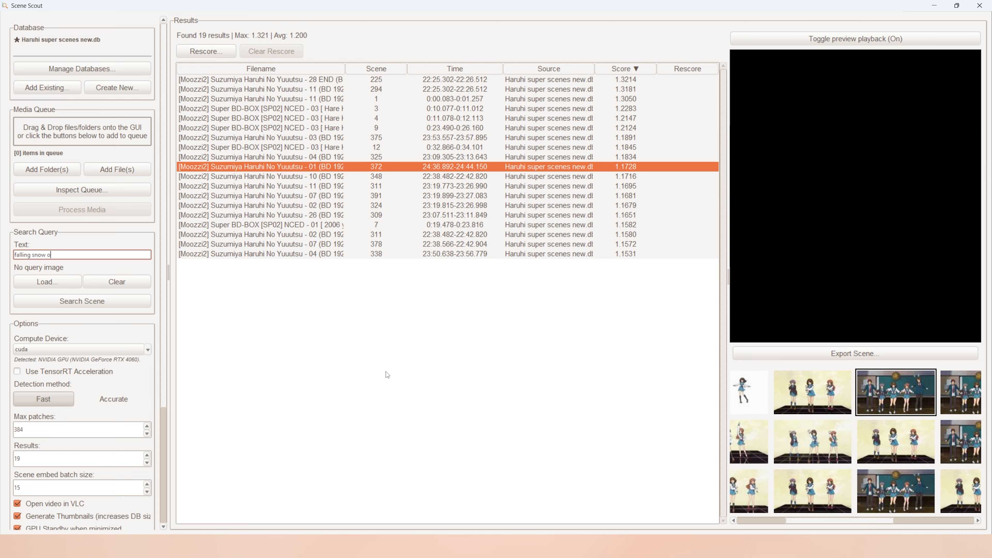
pyautogui.write('n a guy with a ')
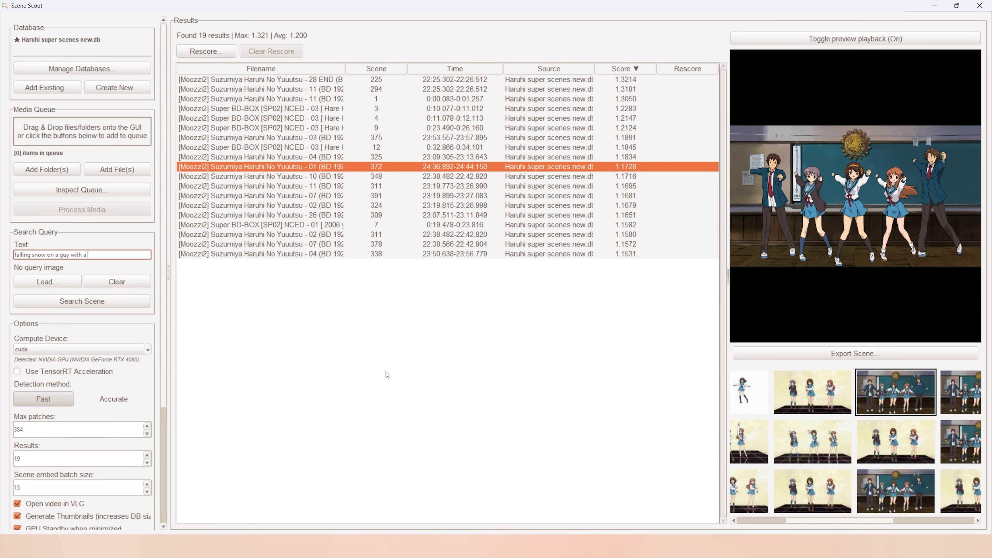
pyautogui.write('green shirt')
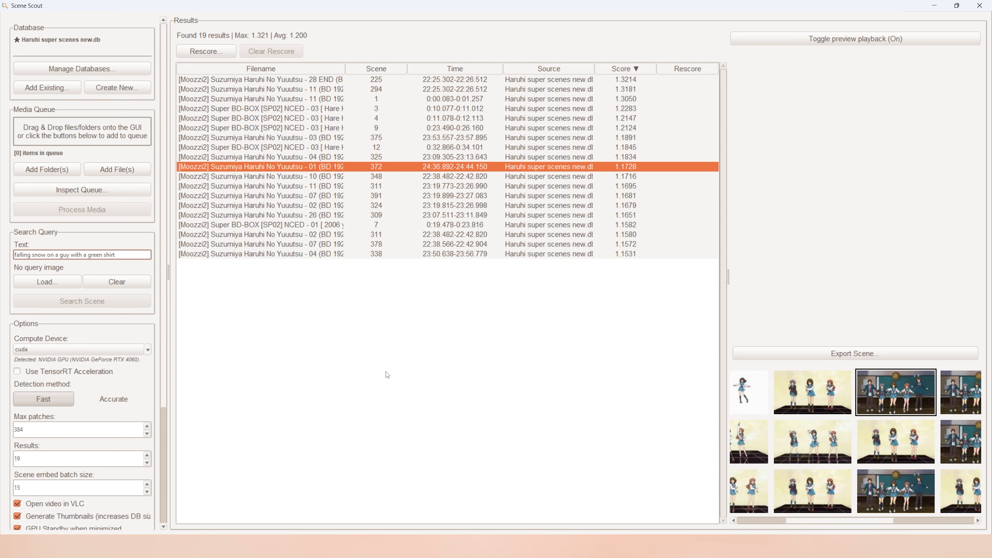
pyautogui.press('Return')
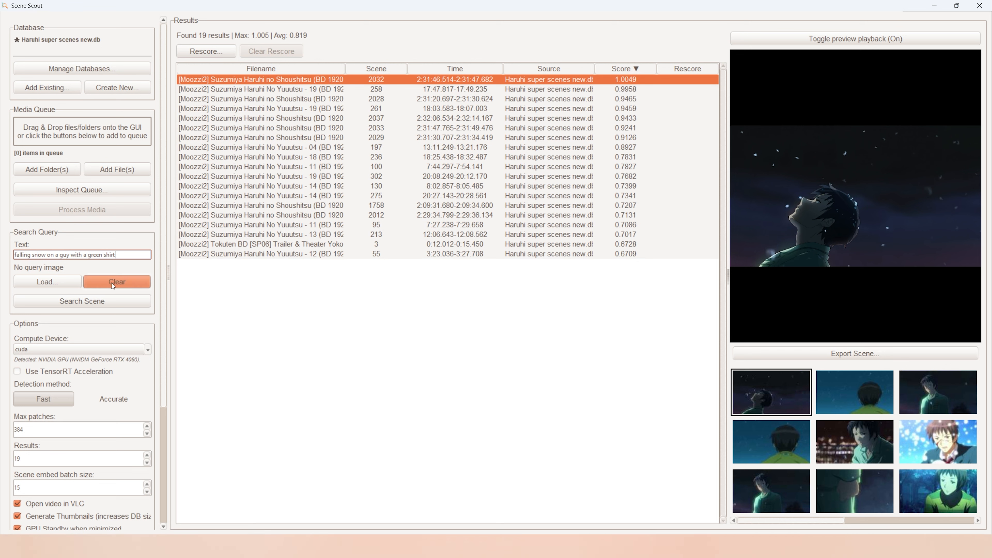
# Search in Dutch for "vallende sneeuw op een man met een groen shirt" and preview scene 2032 from the results
pyautogui.hotkey('ctrl', 'a')
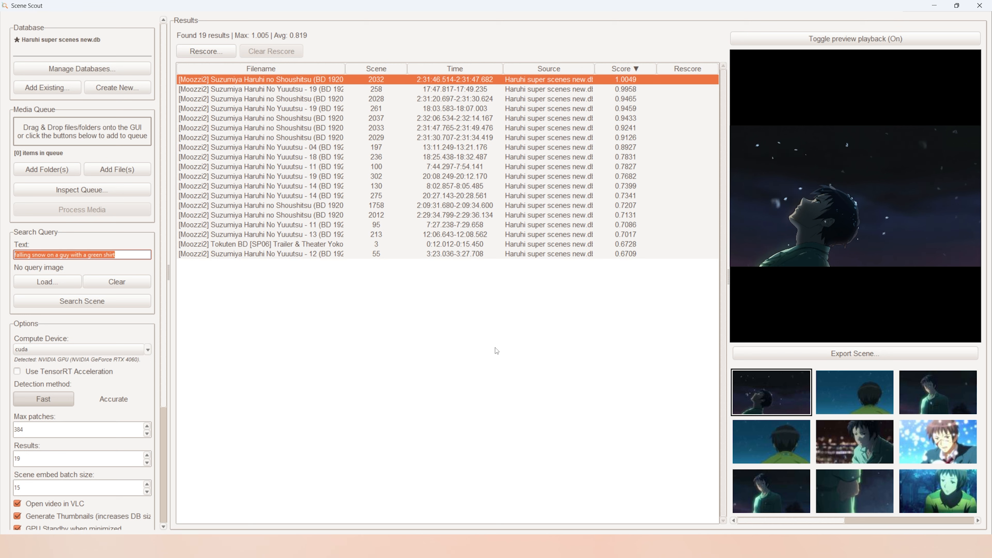
pyautogui.write('vallende sneeuw op een man met een groen shirt')
pyautogui.press('Return')
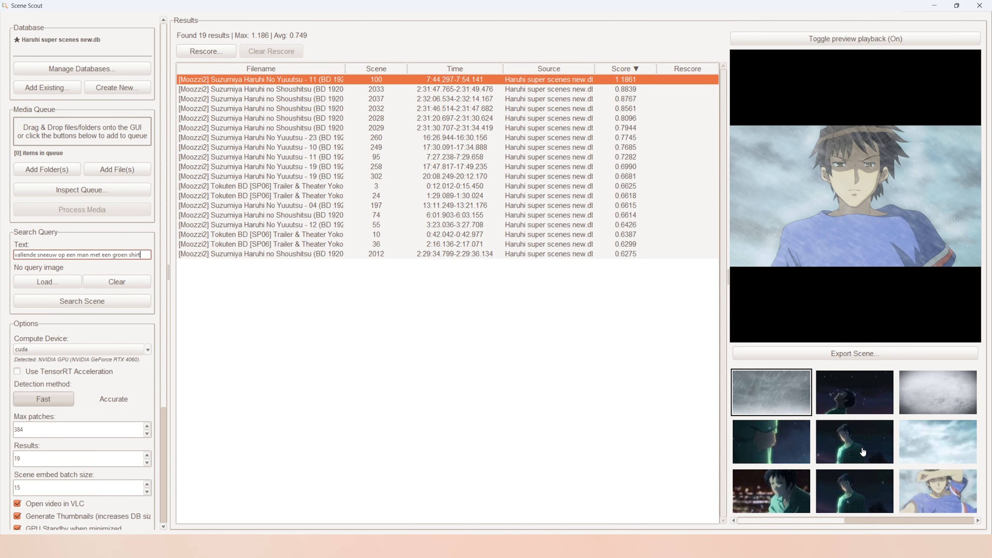
pyautogui.click(854, 410)
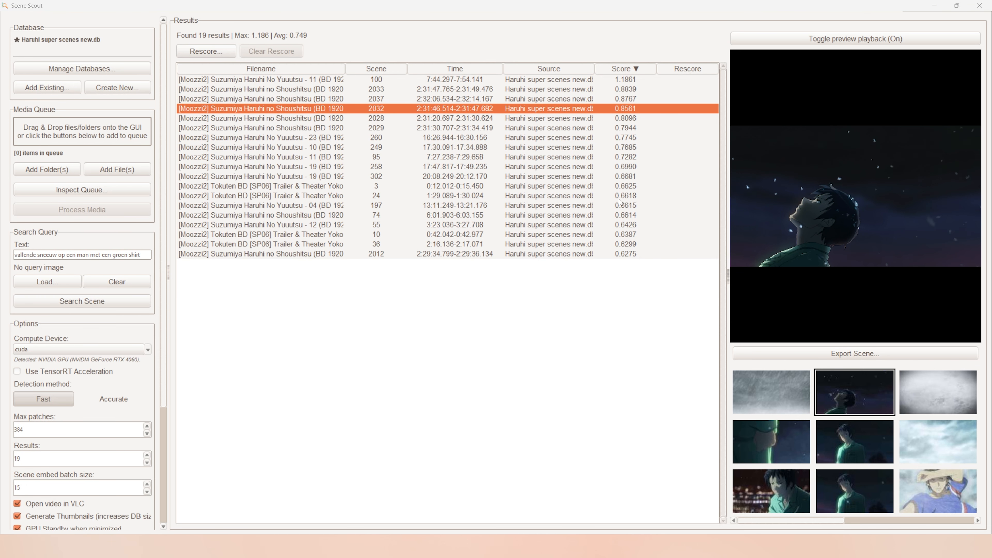
# Search in Japanese for "緑色のシャツを着た男性に雪が降る"
pyautogui.click(108, 255)
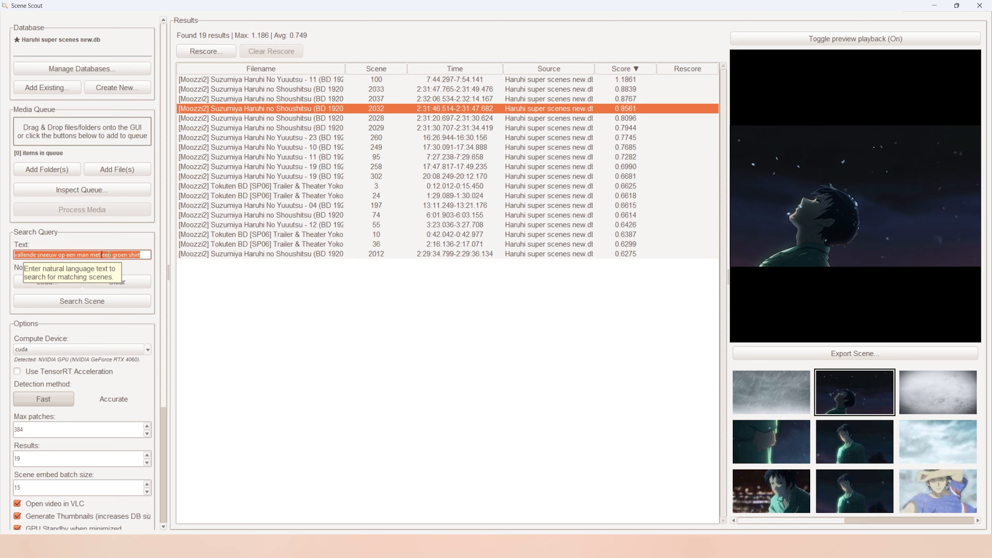
pyautogui.write('緑色のシャツを着た男性に雪が降る')
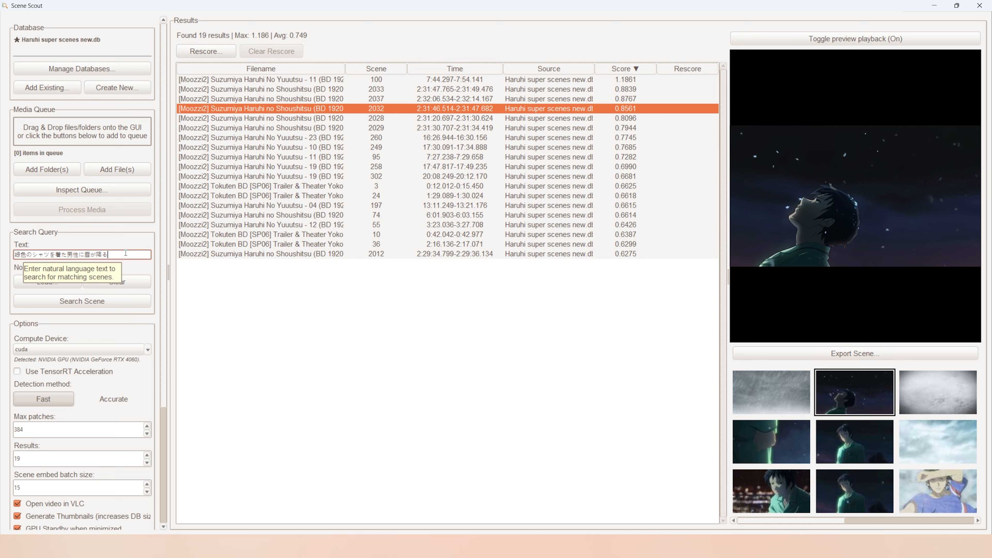
pyautogui.press('Return')
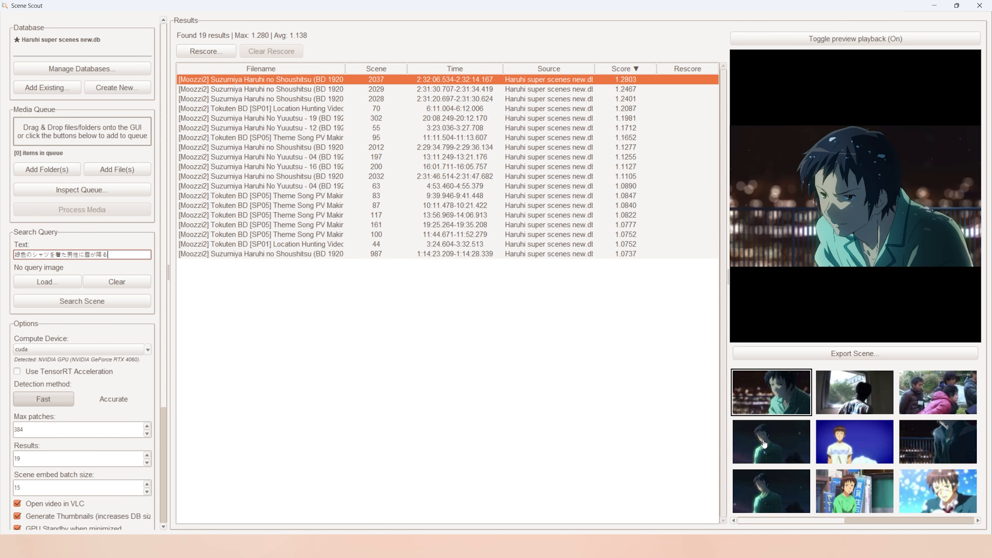
# Search the database for "Haruhi smiling" and browse the thumbnails of the matching scenes
pyautogui.hotkey('ctrl', 'a')
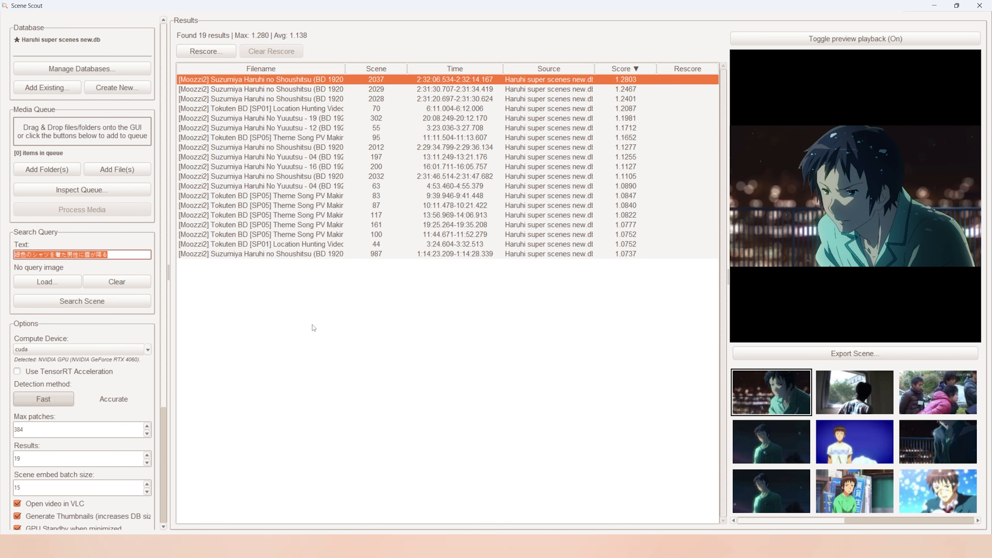
pyautogui.press('BackSpace')
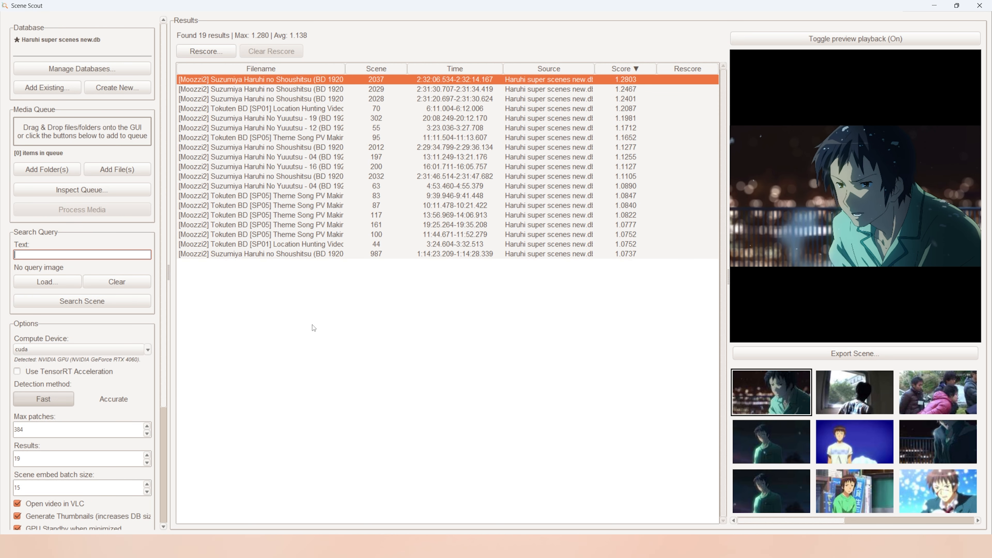
pyautogui.write('Haruhi ')
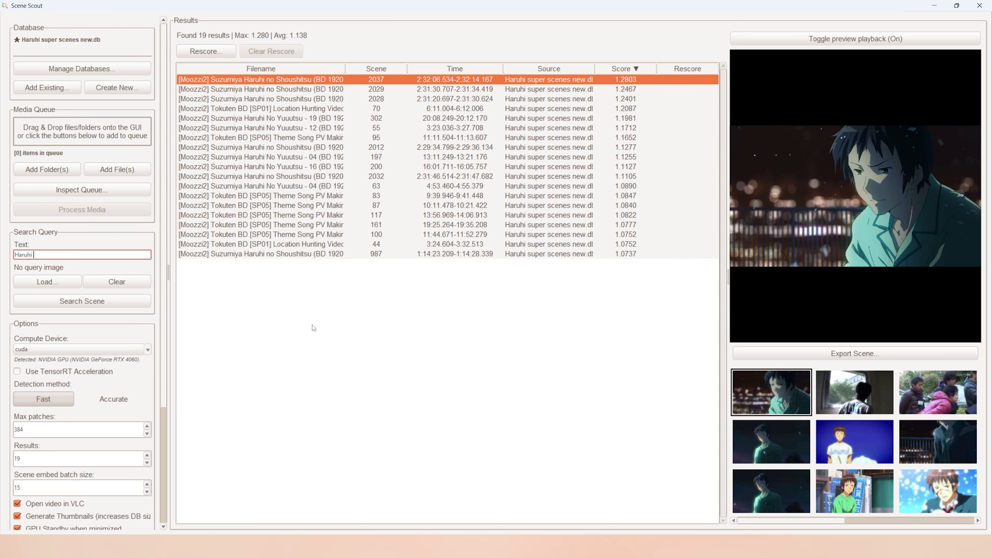
pyautogui.write('smiling')
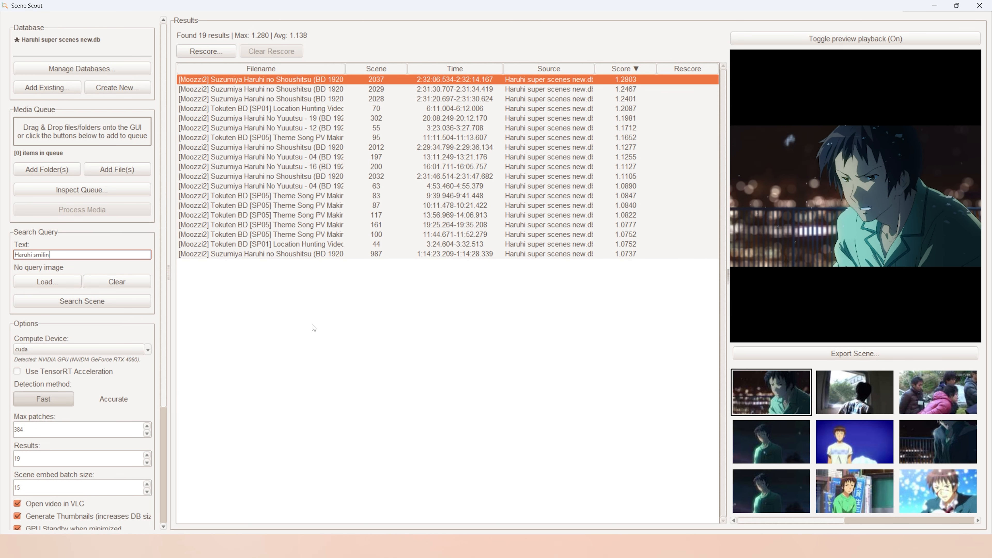
pyautogui.press('Return')
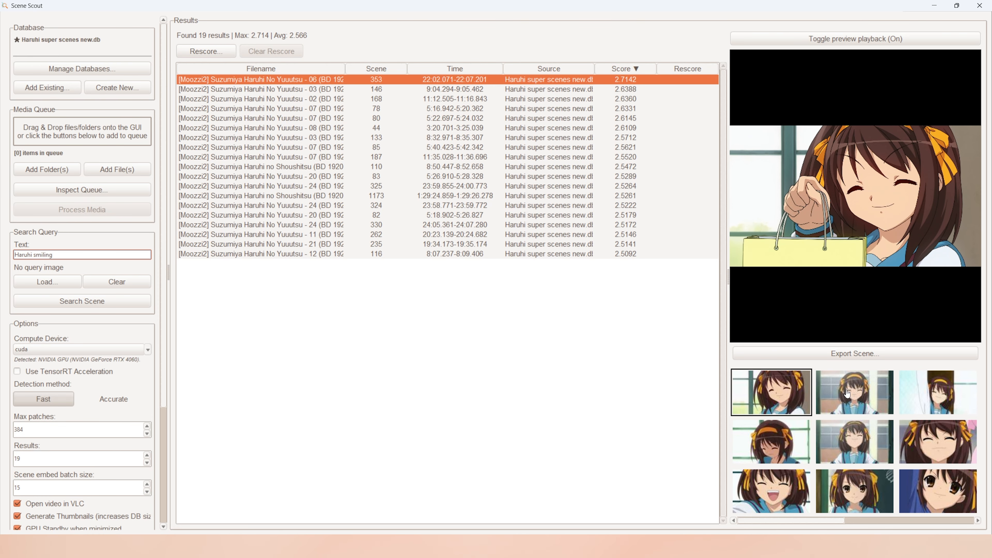
pyautogui.hscroll(1, 844, 392)
pyautogui.moveTo(55, 254); pyautogui.dragTo(14, 254)
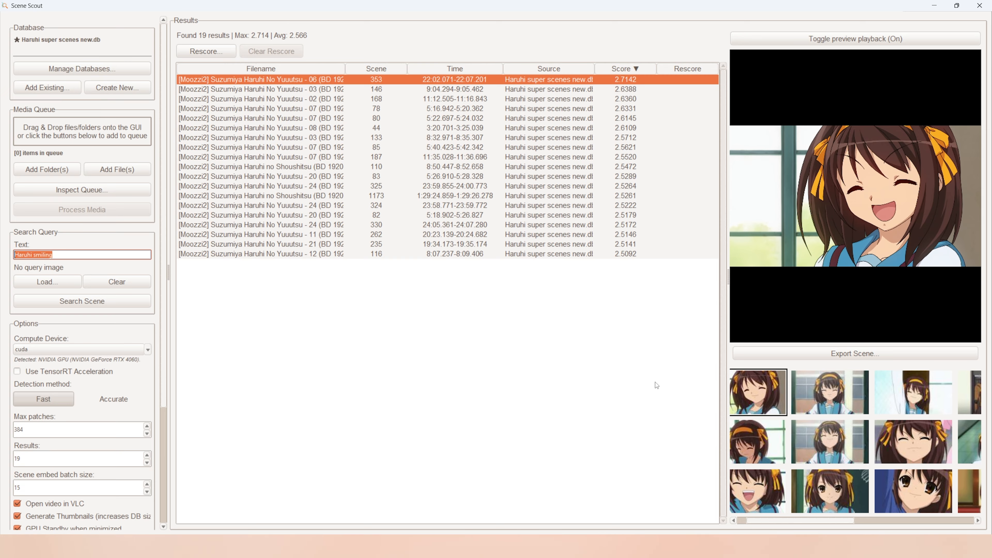
pyautogui.hscroll(1, 832, 454)
pyautogui.hscroll(2, 832, 453)
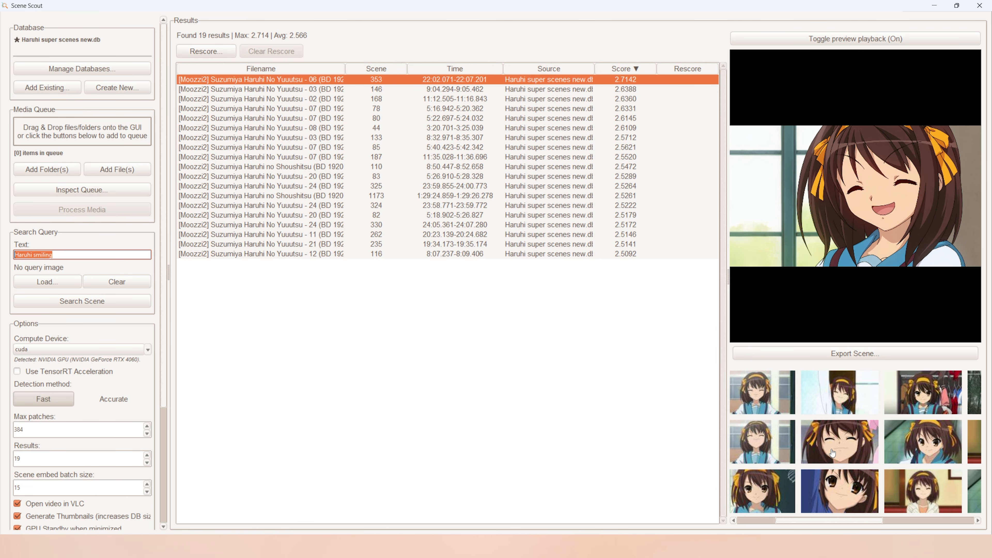
# Search the database for "Haruhi walking in the snow with a dark coat" and preview a matching scene from the thumbnails
pyautogui.moveTo(54, 254); pyautogui.dragTo(35, 256)
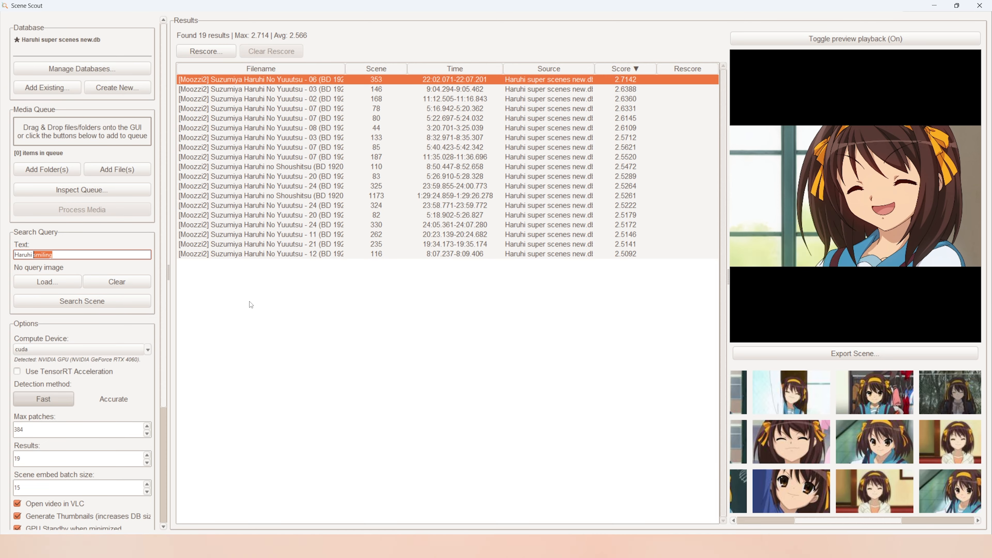
pyautogui.press('BackSpace')
pyautogui.write('walking in th')
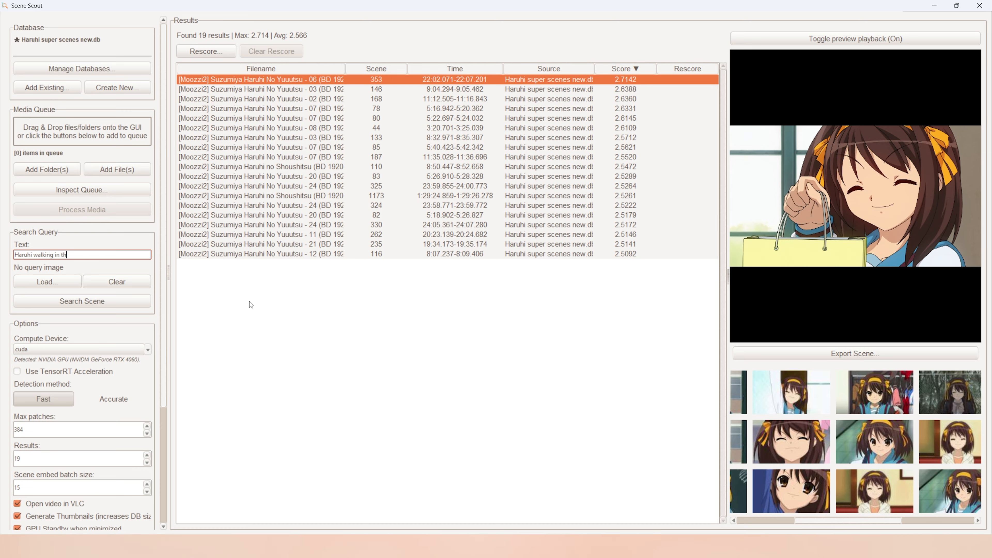
pyautogui.write('e snow wit')
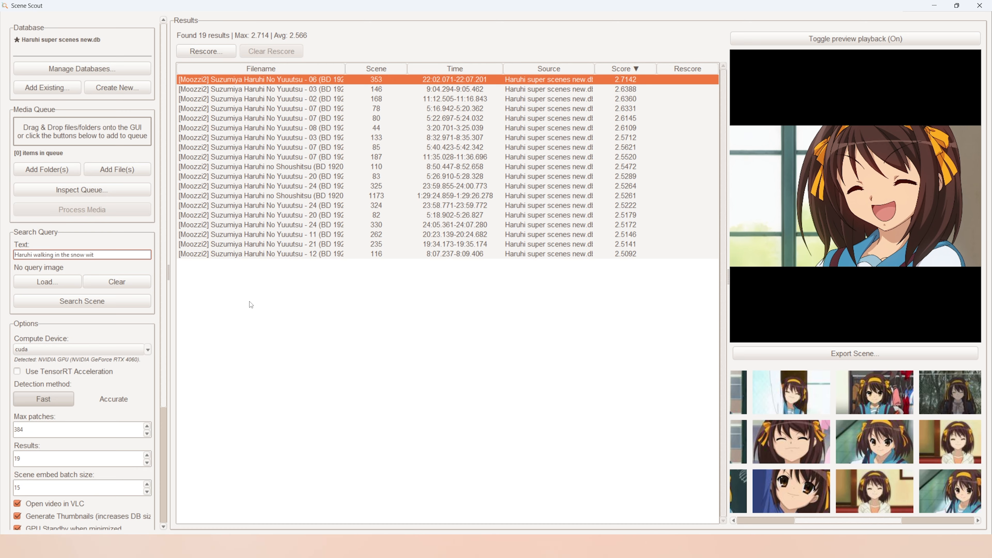
pyautogui.write('h a dark coat')
pyautogui.press('Return')
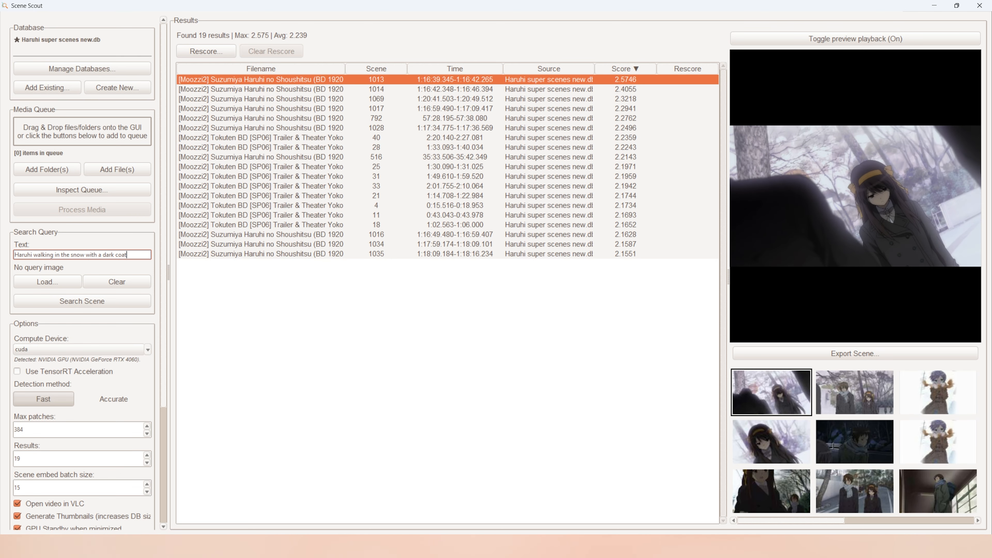
pyautogui.click(783, 440)
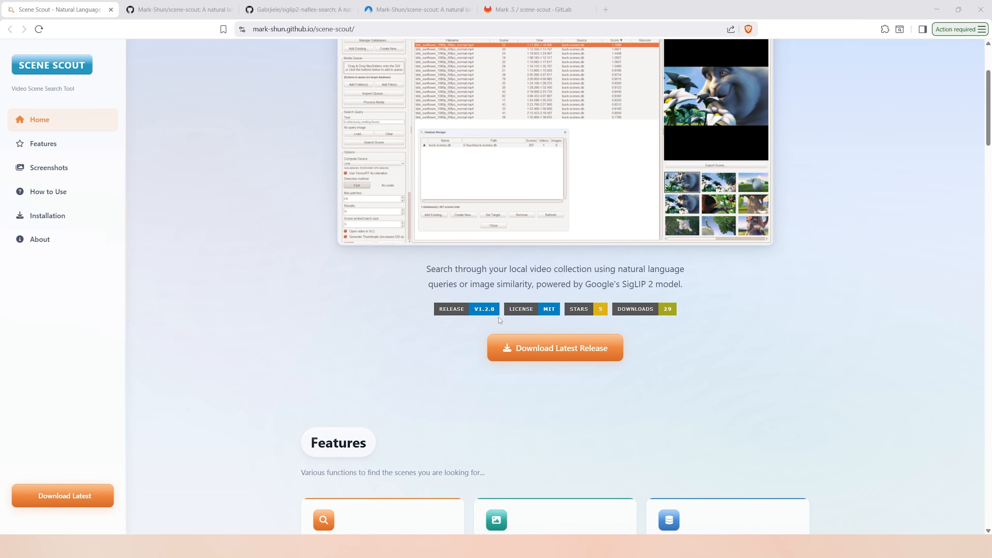
# In the browser, review the Scene Scout website from its home section to Need Help and open the project's GitHub issues page
pyautogui.scroll(3, 371, 326)
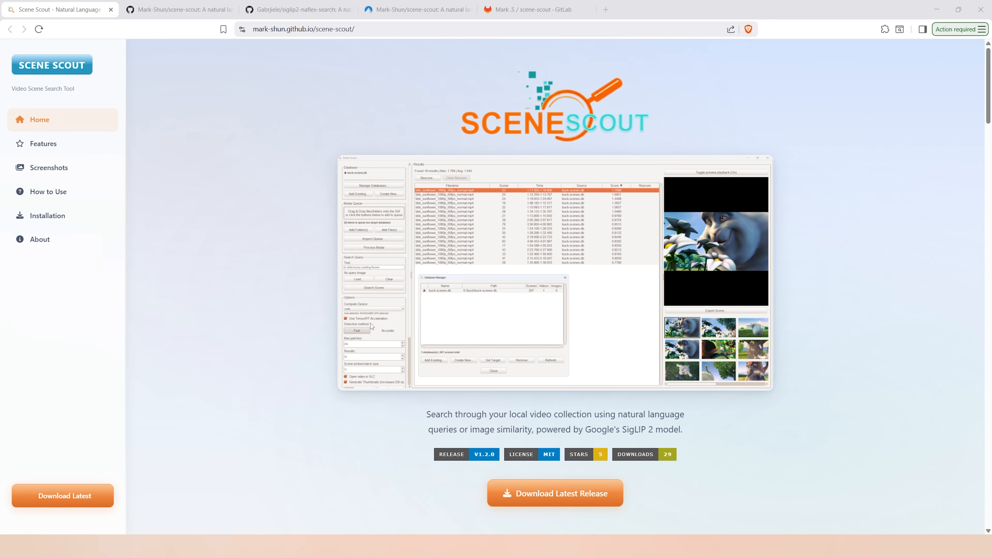
pyautogui.scroll(-3, 399, 345)
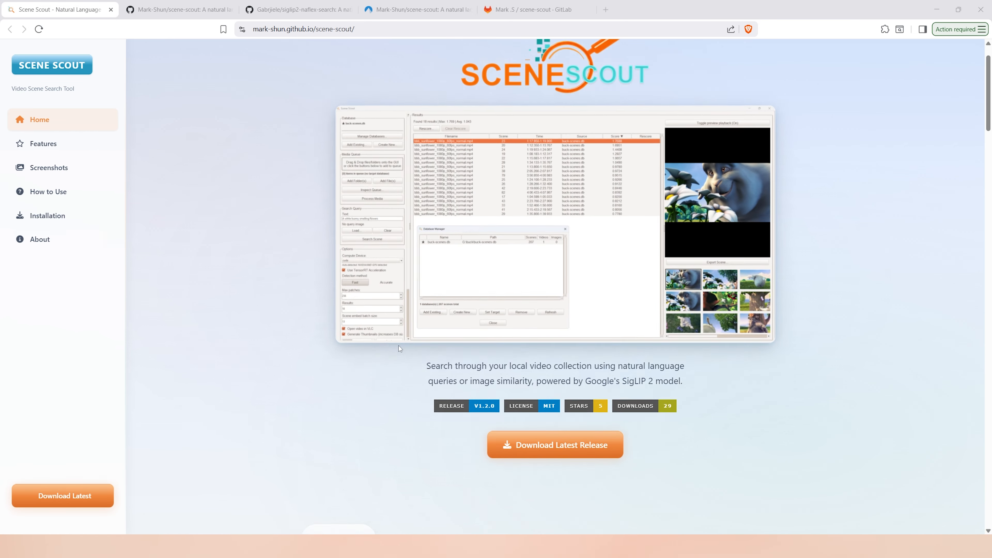
pyautogui.scroll(-15, 436, 361)
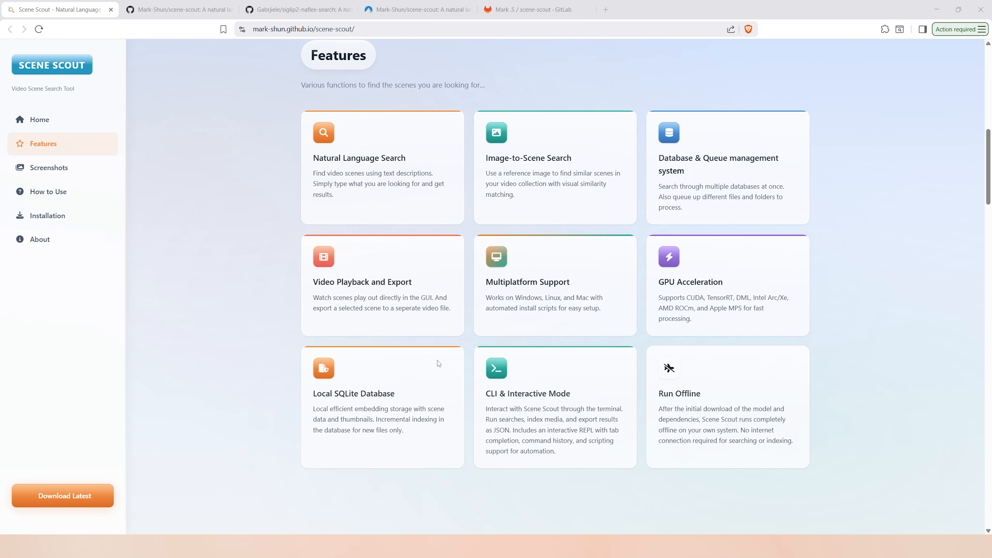
pyautogui.scroll(-20, 438, 362)
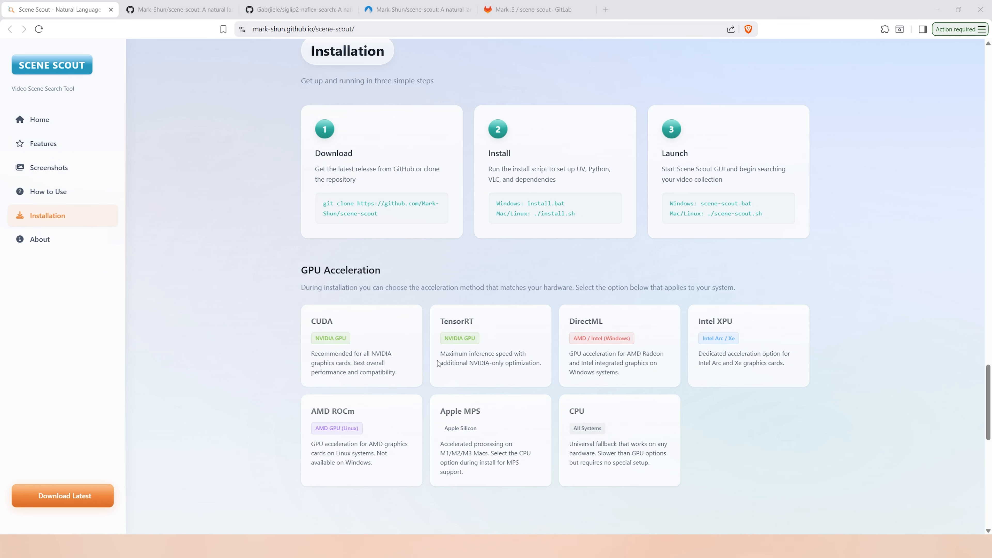
pyautogui.scroll(-3, 438, 362)
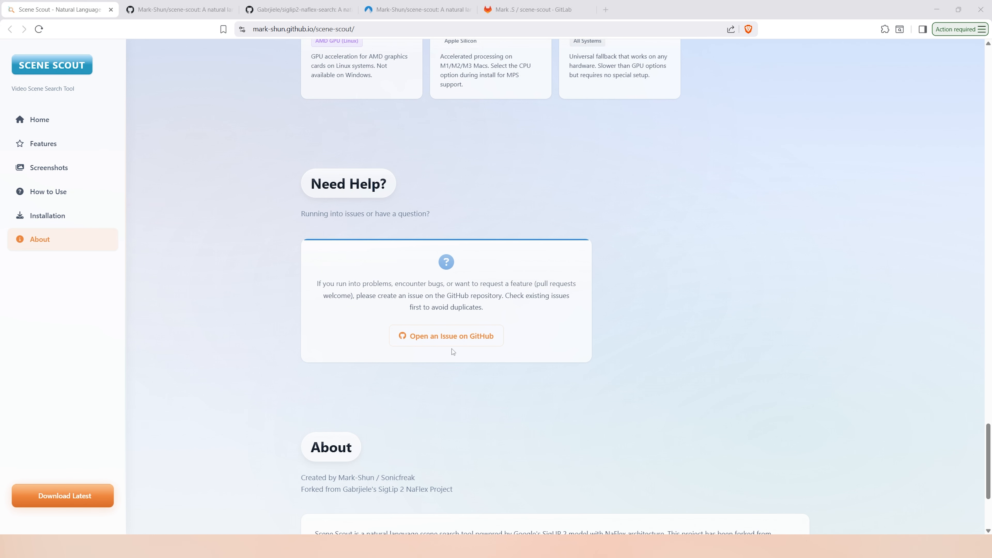
pyautogui.click(461, 347)
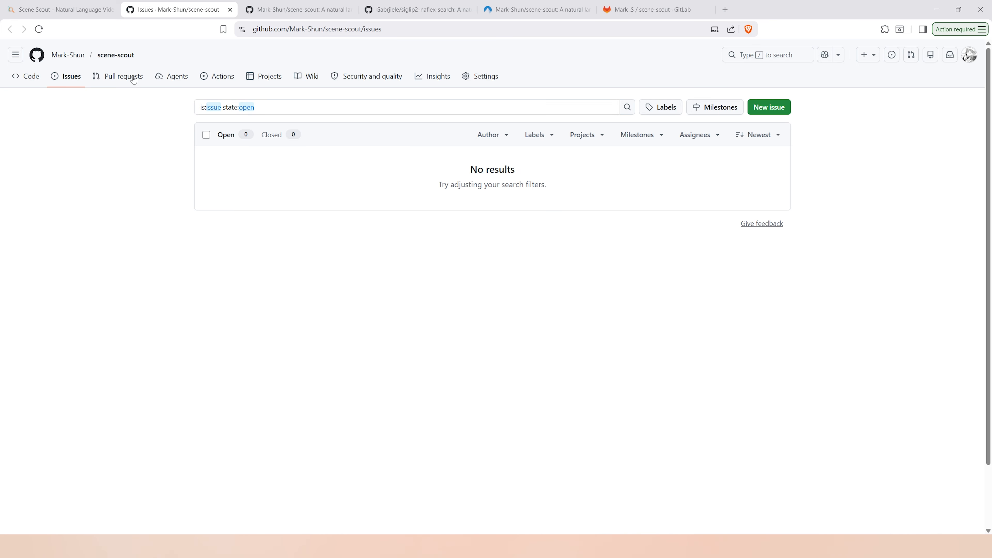
# Open the scene-scout repository's main code page and look over its file list and README
pyautogui.click(171, 75)
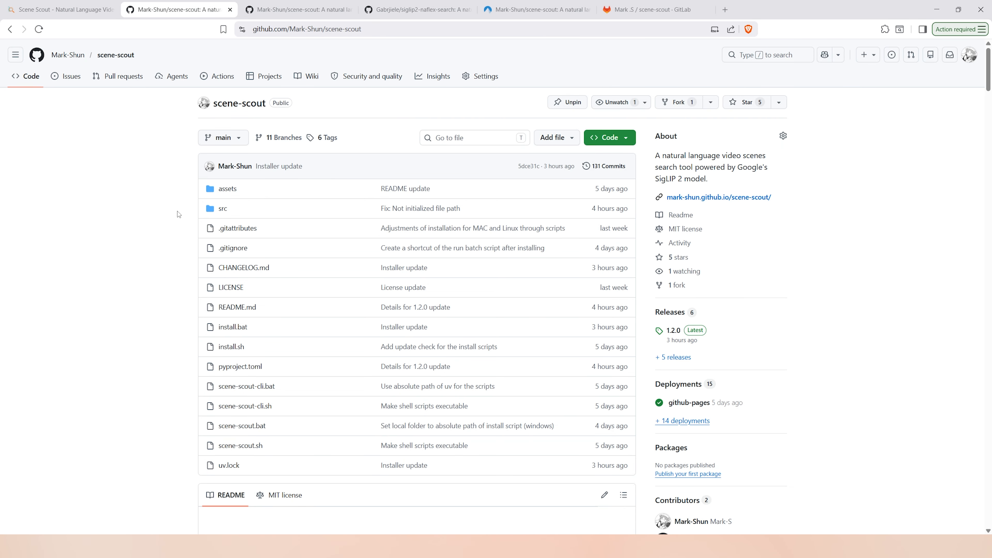
pyautogui.scroll(-1, 176, 212)
pyautogui.scroll(1, 177, 212)
pyautogui.scroll(-1, 177, 212)
pyautogui.scroll(1, 176, 212)
pyautogui.scroll(-4, 176, 212)
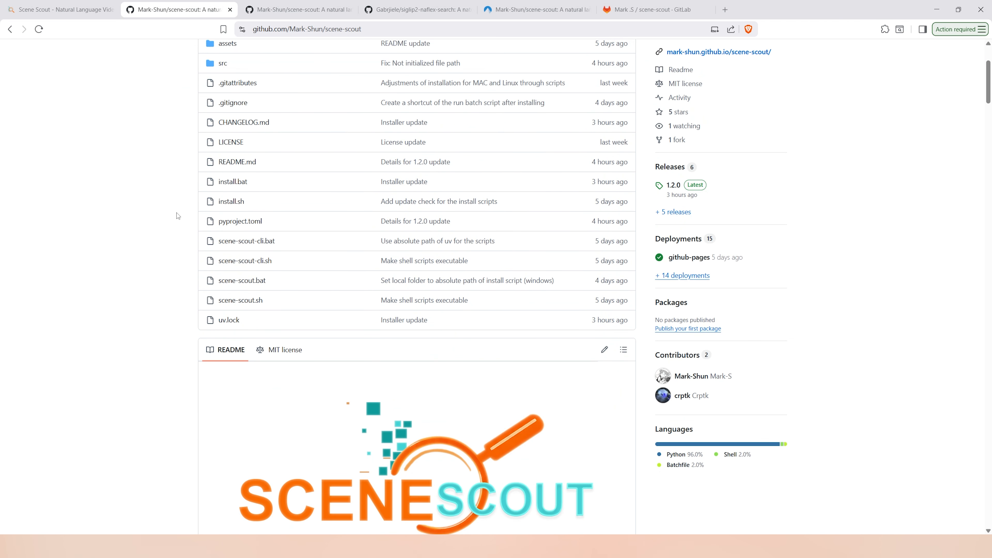
pyautogui.scroll(4, 177, 213)
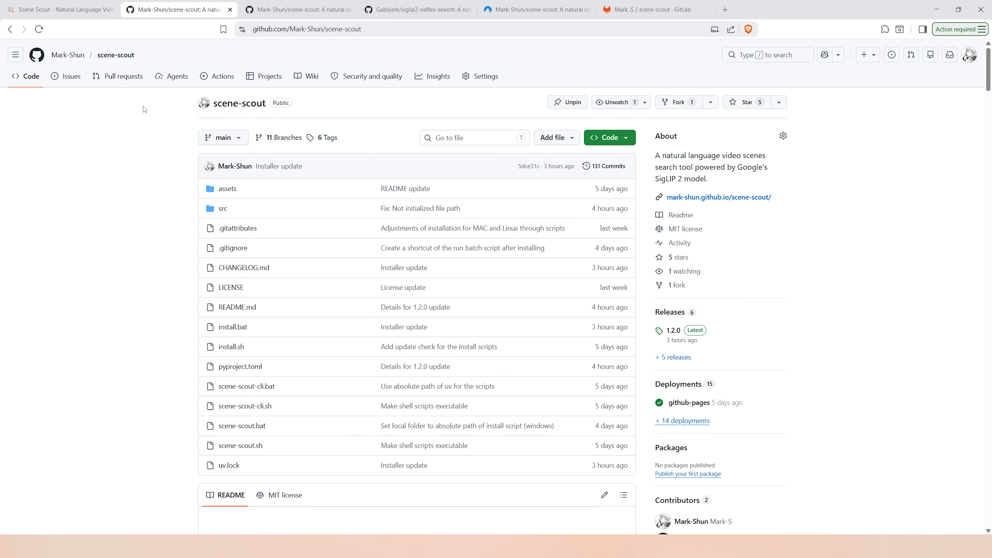
# View the scene-scout repository's closed pull requests and return to the repository's main page
pyautogui.click(124, 76)
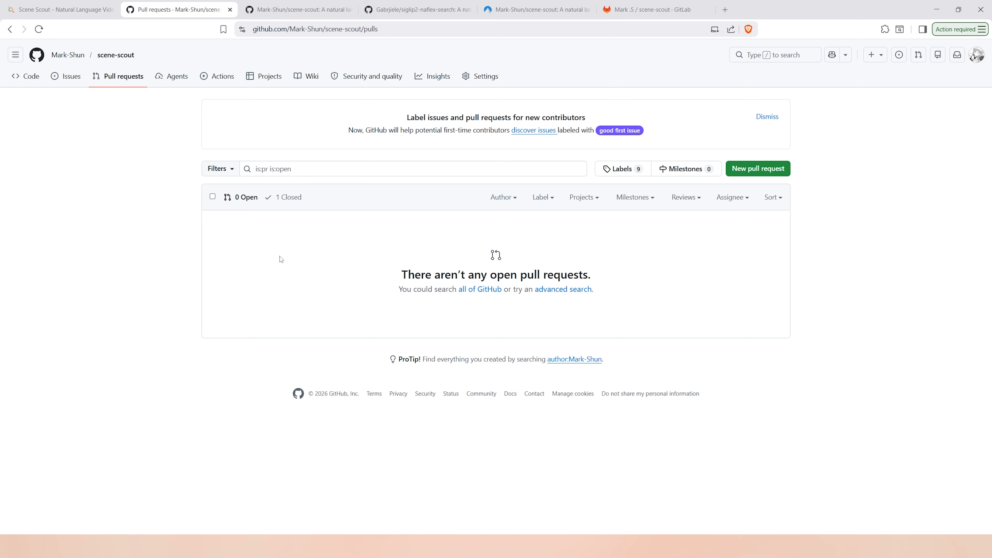
pyautogui.click(289, 198)
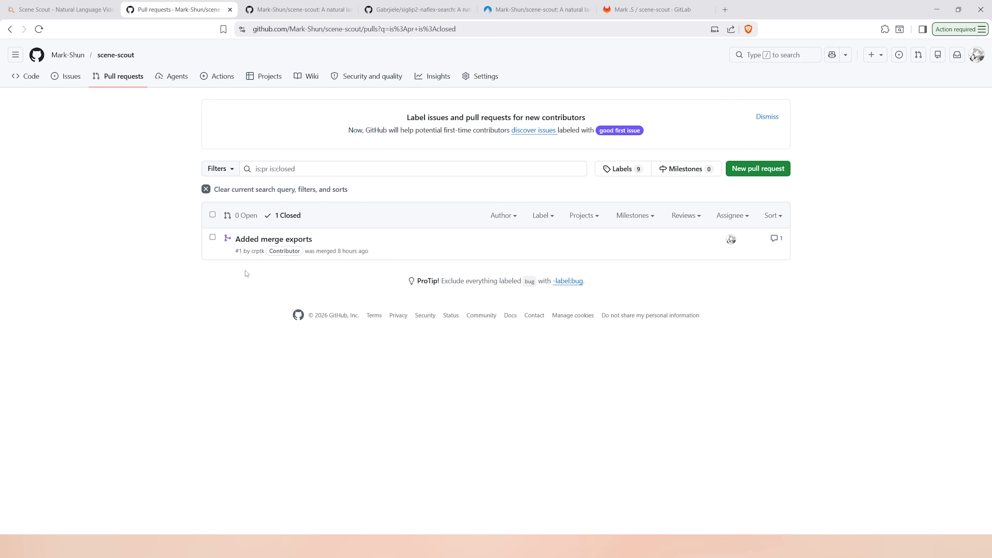
pyautogui.click(88, 83)
pyautogui.click(114, 56)
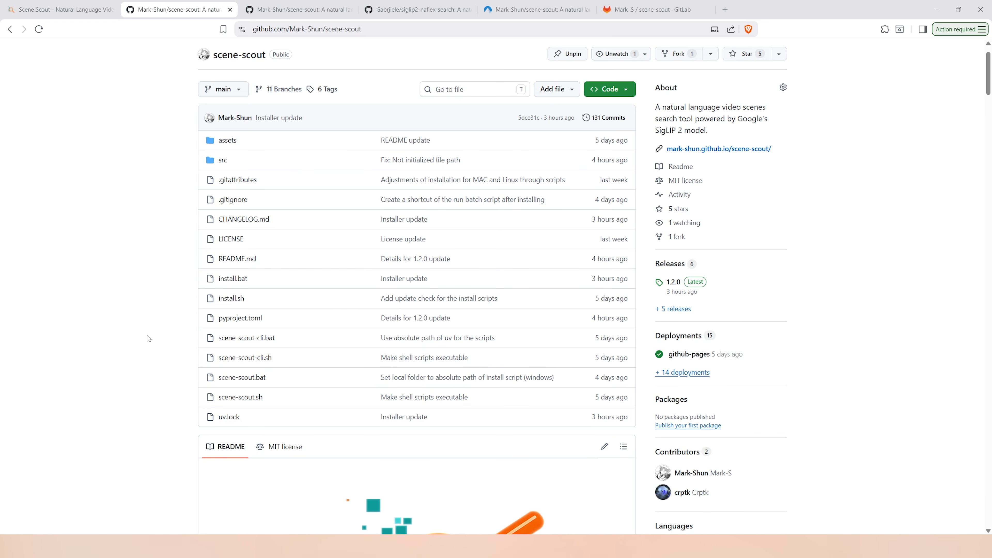
pyautogui.scroll(1, 156, 342)
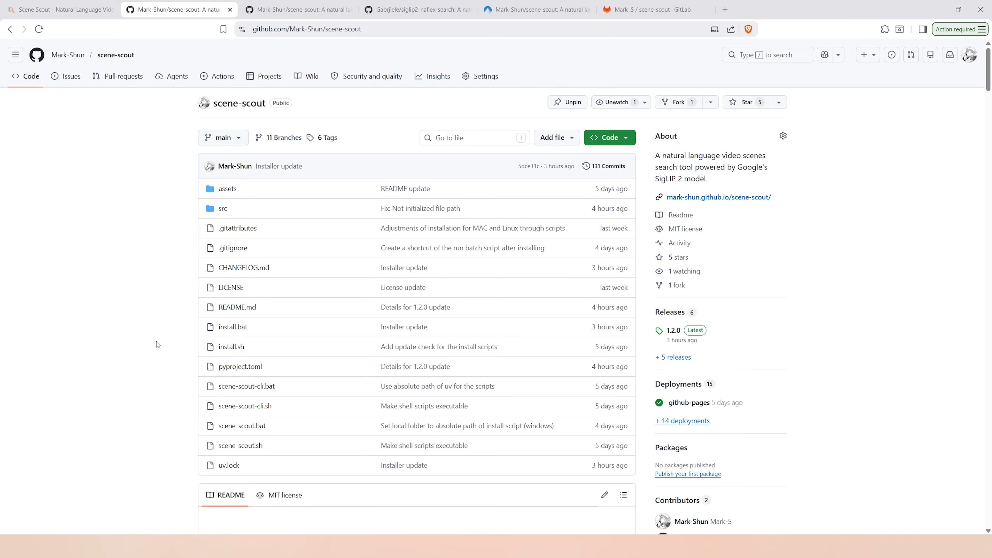